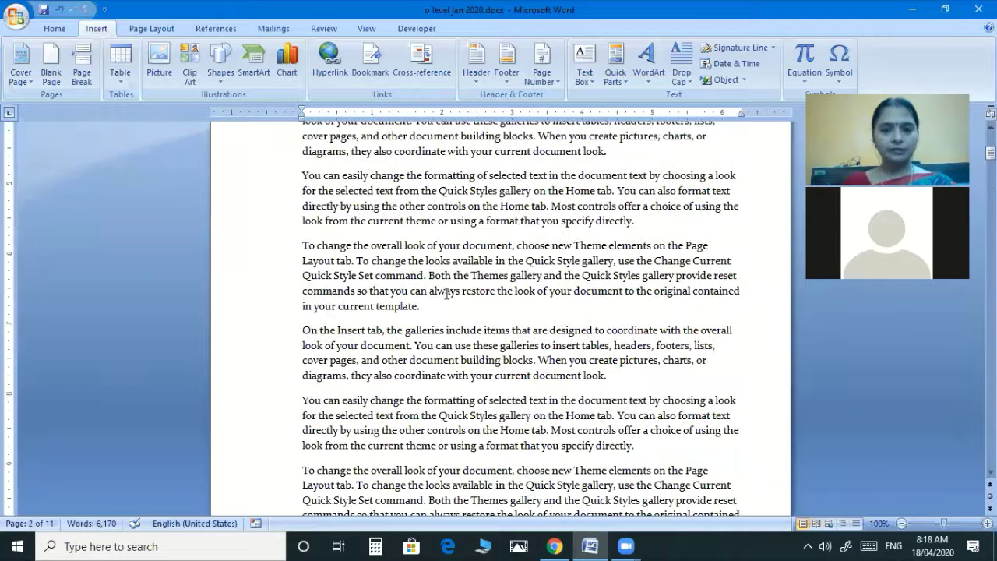
# Step: Review the document from its first heading down to the text on page 3
pyautogui.hotkey('ctrl', 'Home')
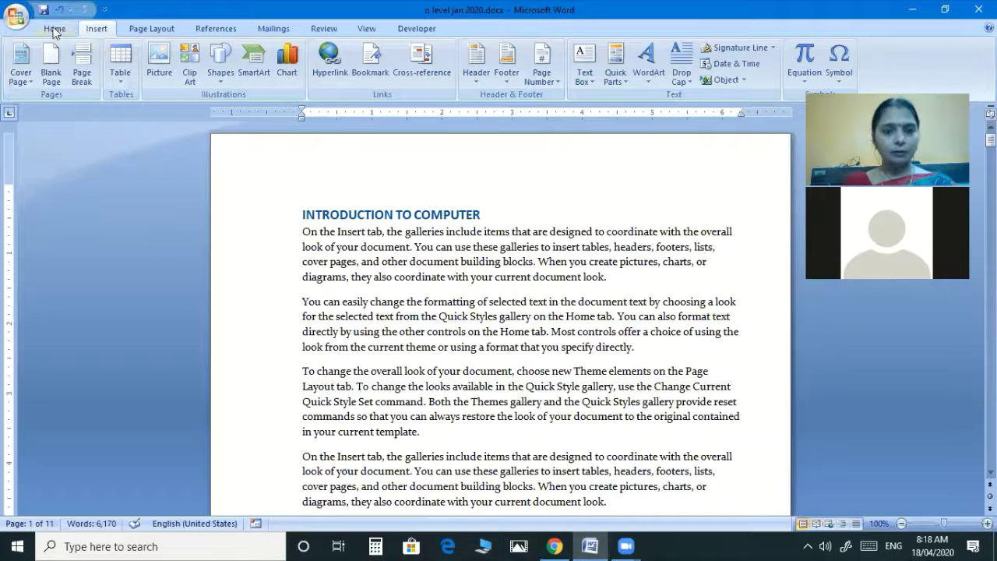
pyautogui.scroll(1, 690, 97)
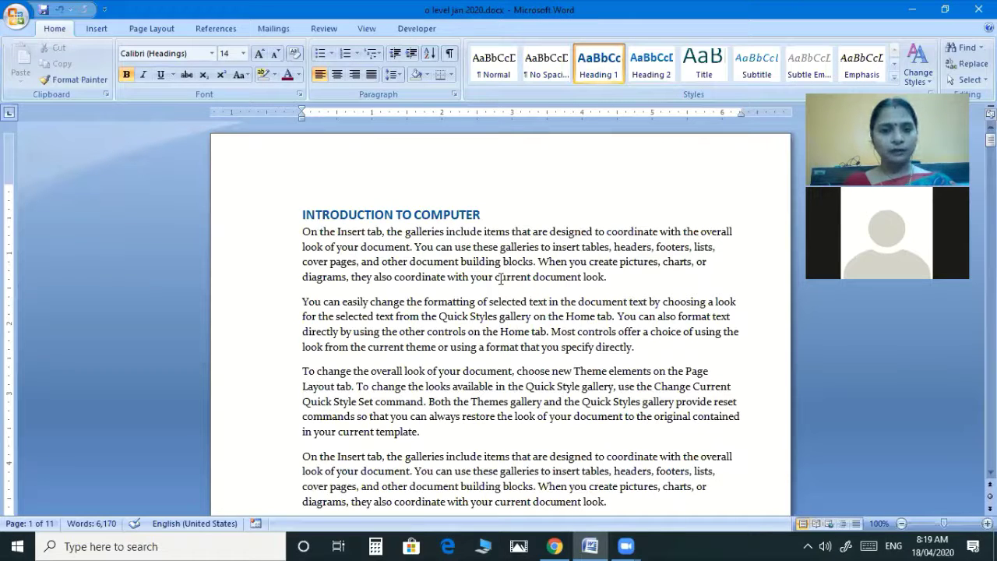
pyautogui.click(98, 28)
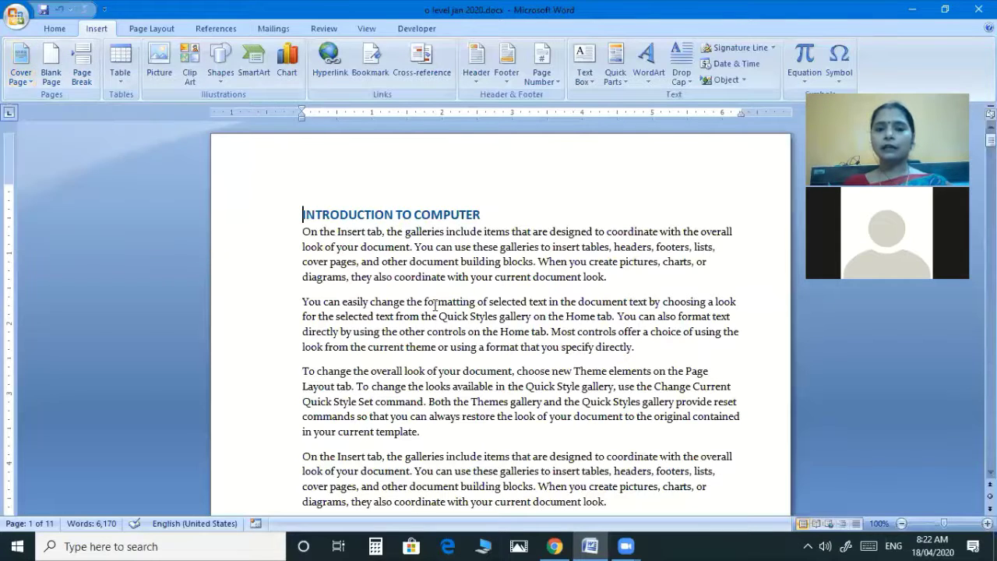
pyautogui.scroll(-2, 435, 306)
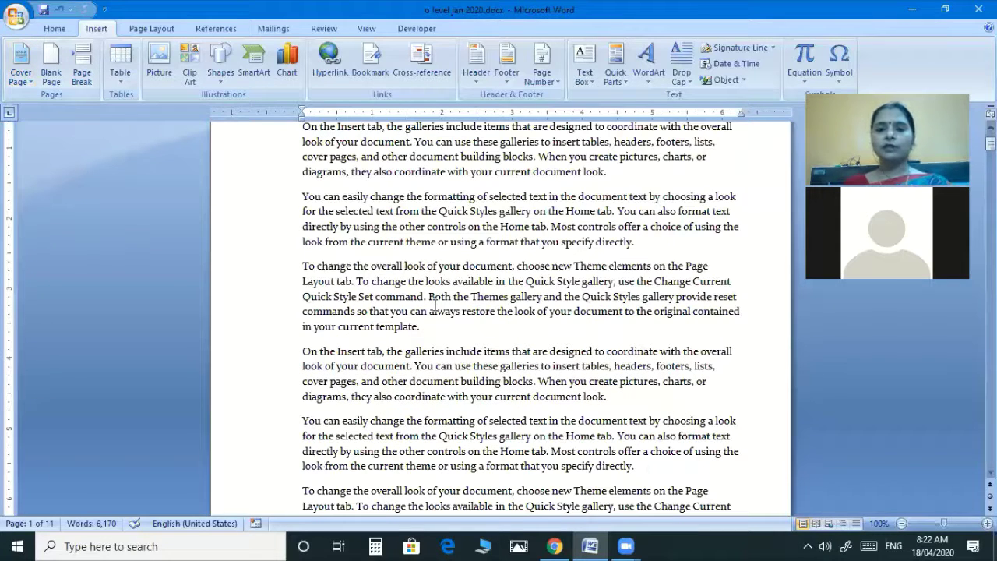
pyautogui.scroll(-3, 435, 305)
pyautogui.scroll(-3, 435, 305)
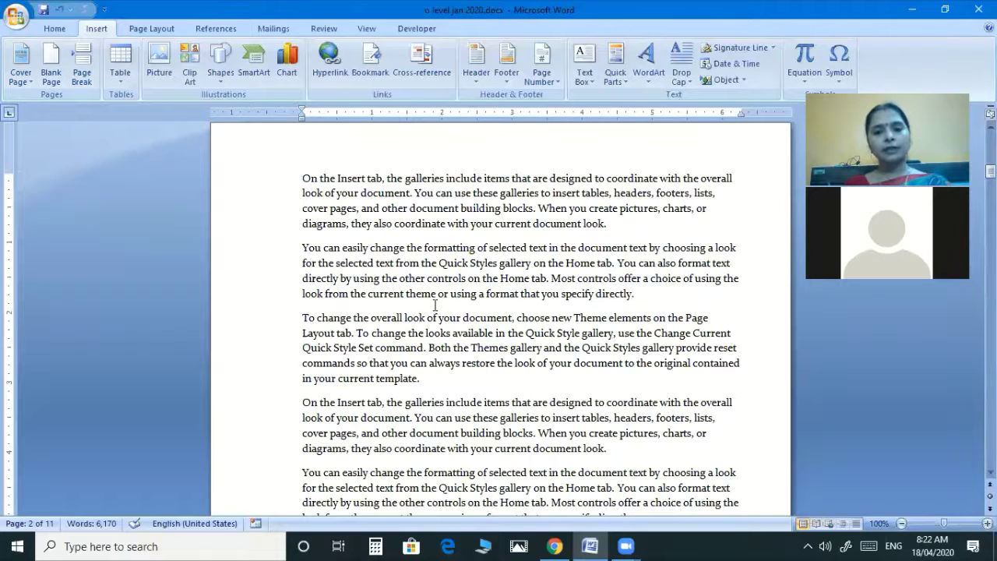
pyautogui.scroll(-10, 435, 306)
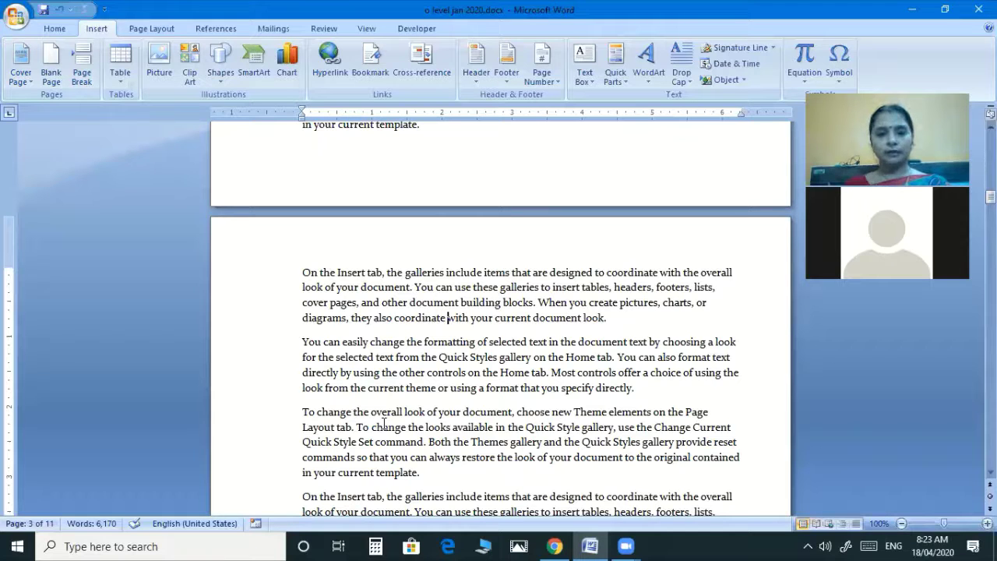
# Step: Examine the built-in cover page designs from Alphabet through Transcend
pyautogui.click(18, 79)
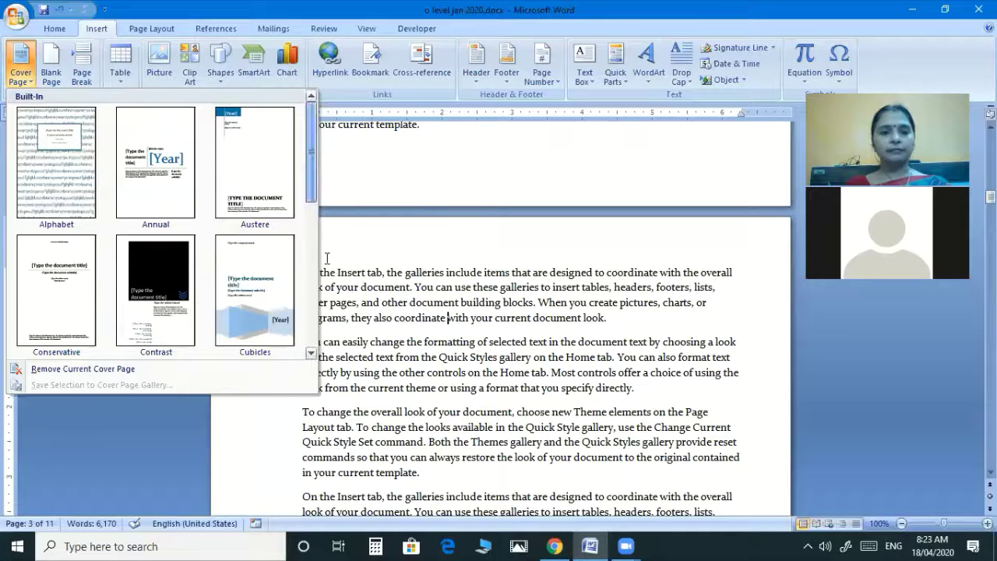
pyautogui.scroll(-5, 312, 287)
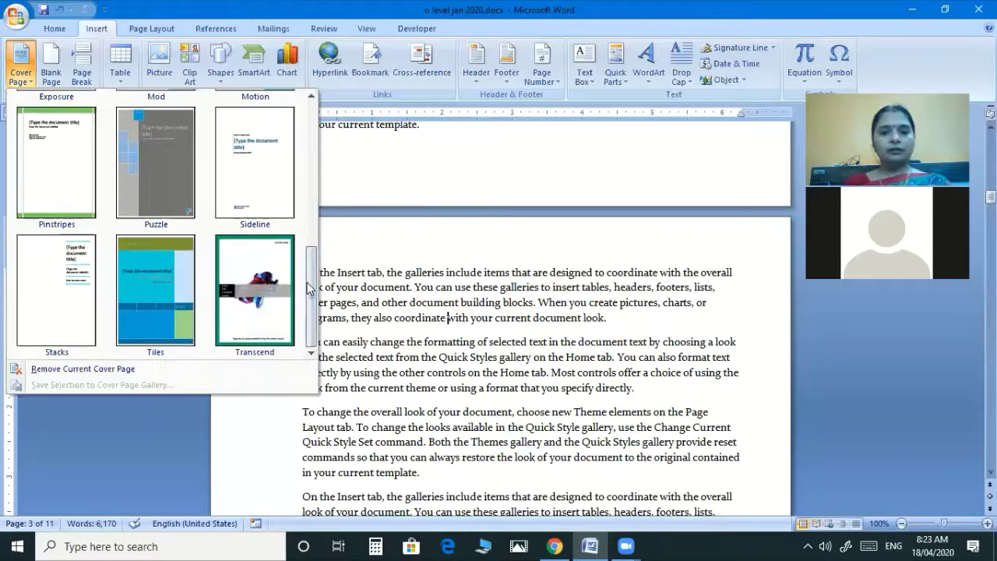
pyautogui.scroll(2, 313, 208)
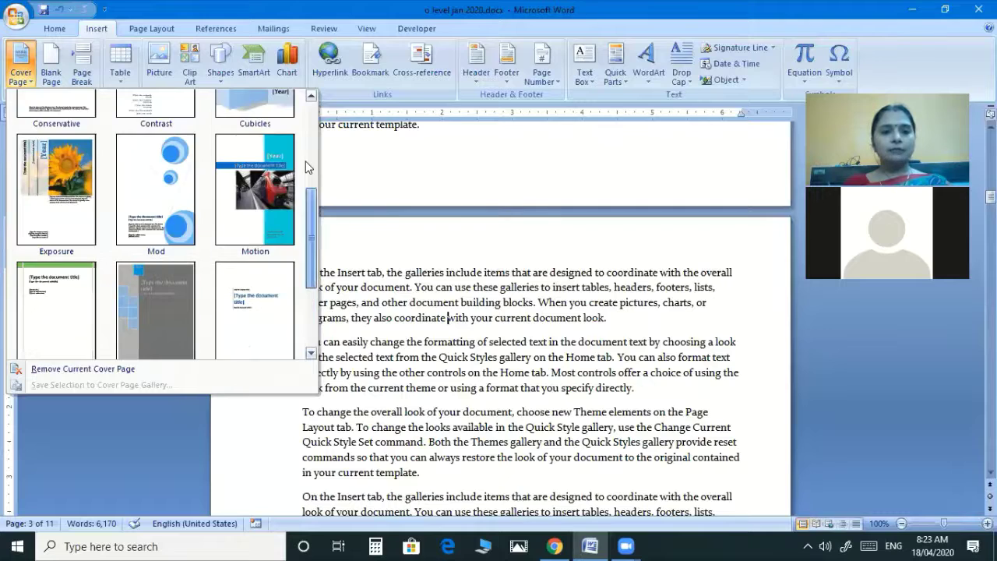
pyautogui.scroll(3, 303, 130)
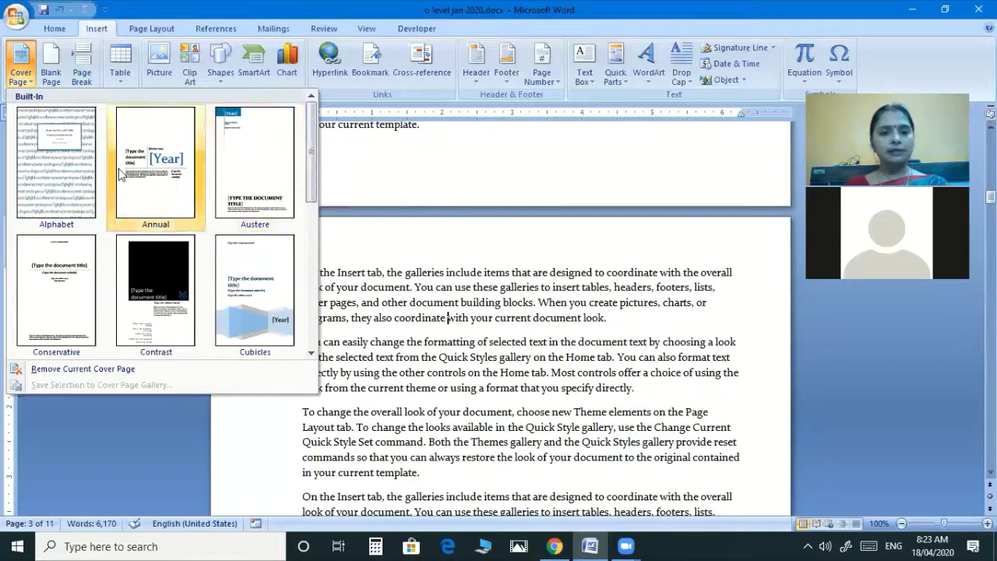
pyautogui.click(311, 356)
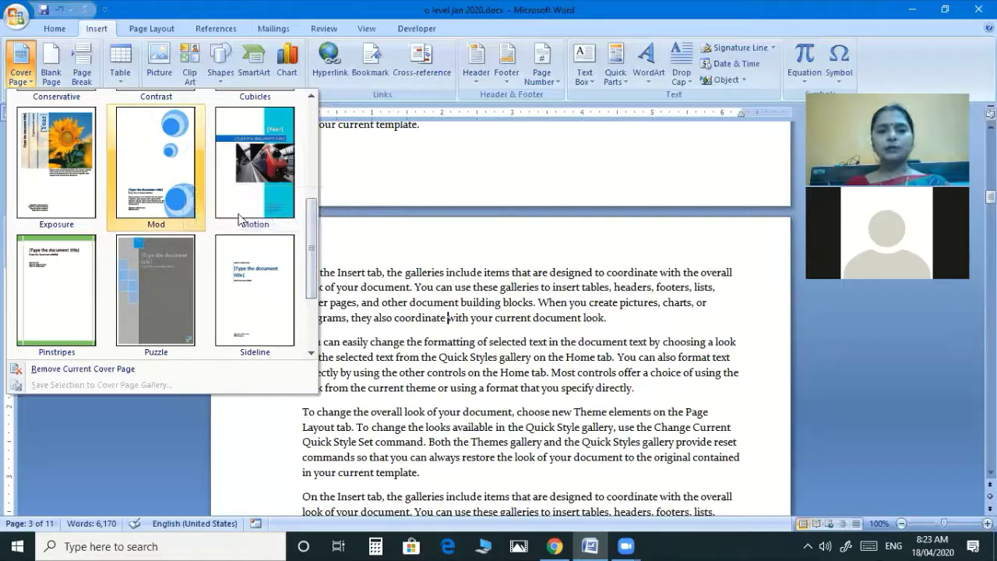
pyautogui.click(312, 354)
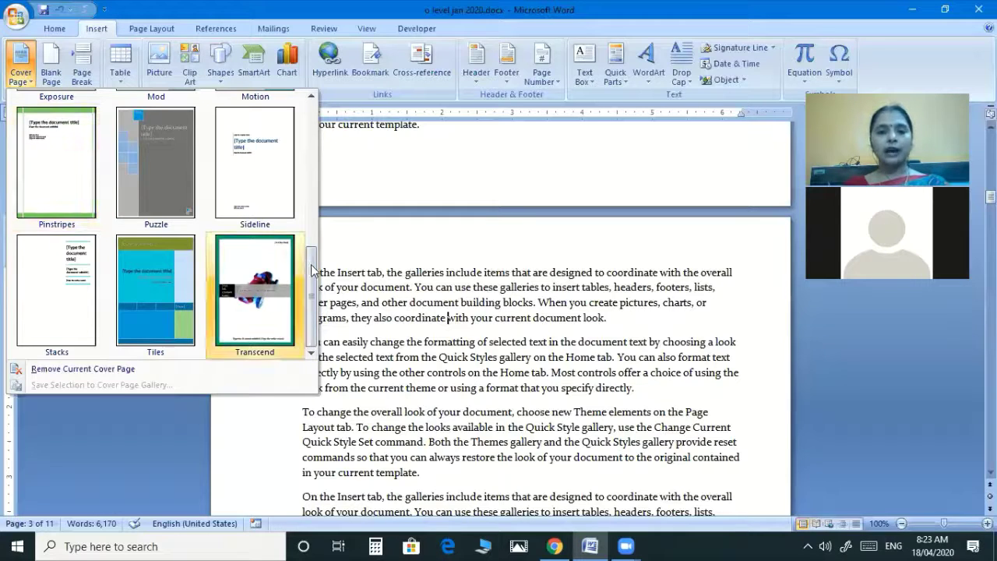
pyautogui.scroll(1, 325, 222)
pyautogui.scroll(3, 326, 124)
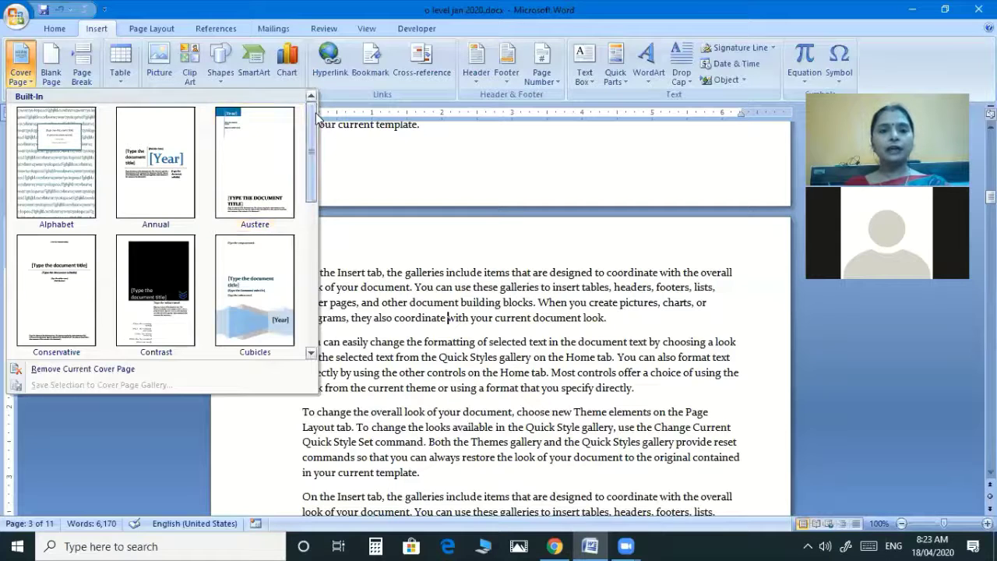
pyautogui.scroll(-2, 316, 167)
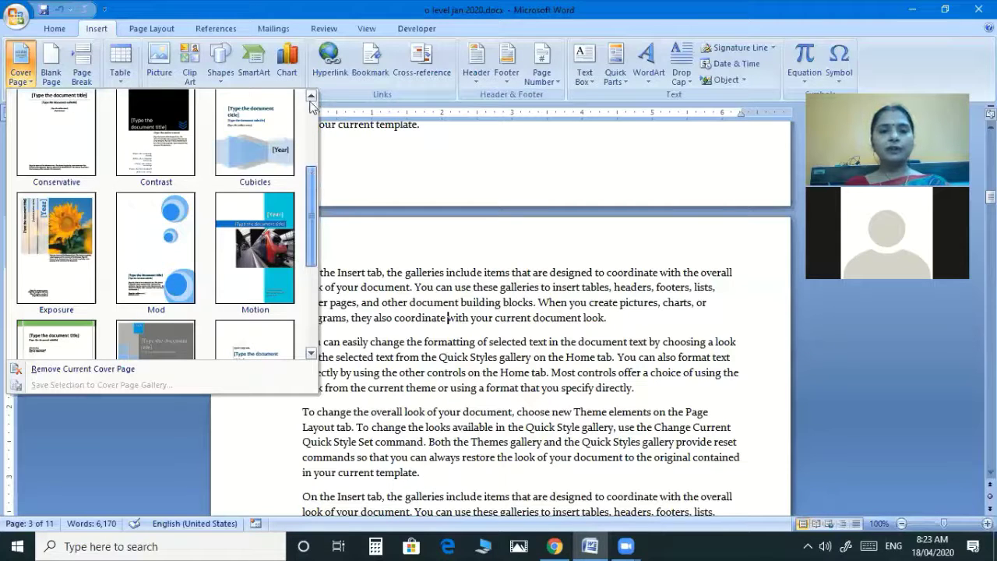
pyautogui.scroll(3, 311, 104)
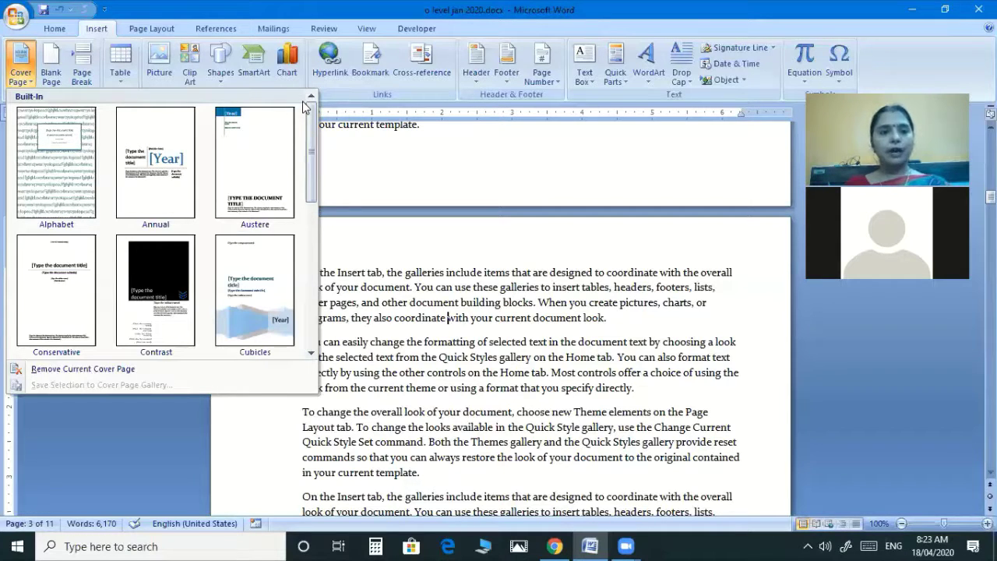
# Step: Apply the built-in Opulent theme to the whole document
pyautogui.click(137, 28)
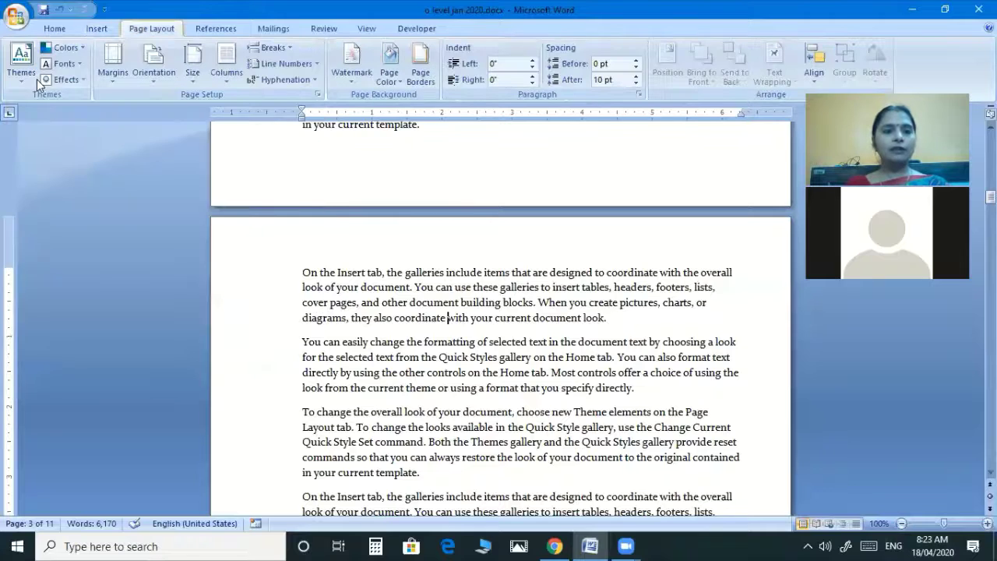
pyautogui.click(21, 62)
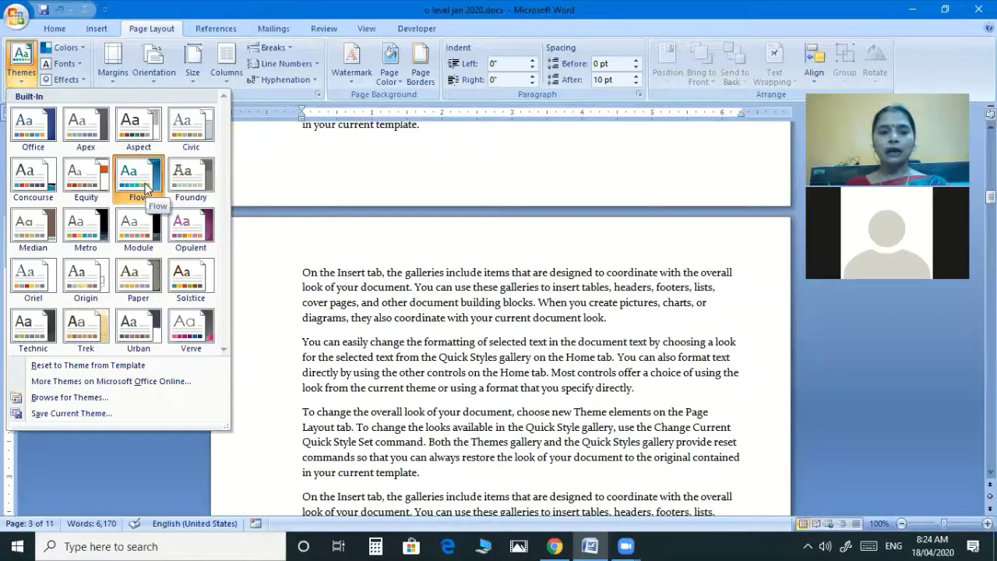
pyautogui.click(195, 242)
pyautogui.scroll(6, 434, 276)
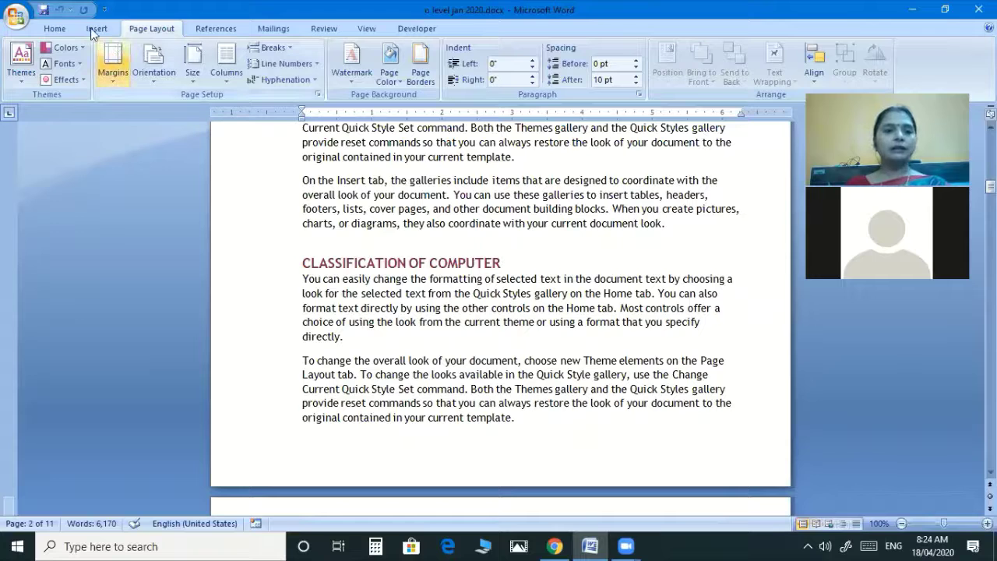
# Step: Compare the built-in cover page designs in the colours of the new theme
pyautogui.scroll(1, 11, 84)
pyautogui.click(20, 73)
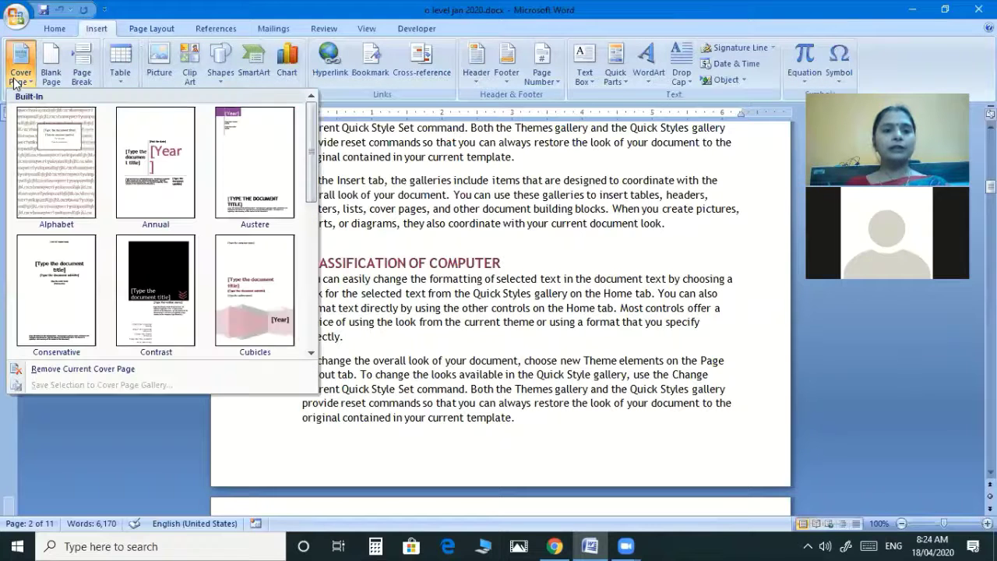
pyautogui.moveTo(312, 115); pyautogui.dragTo(321, 141)
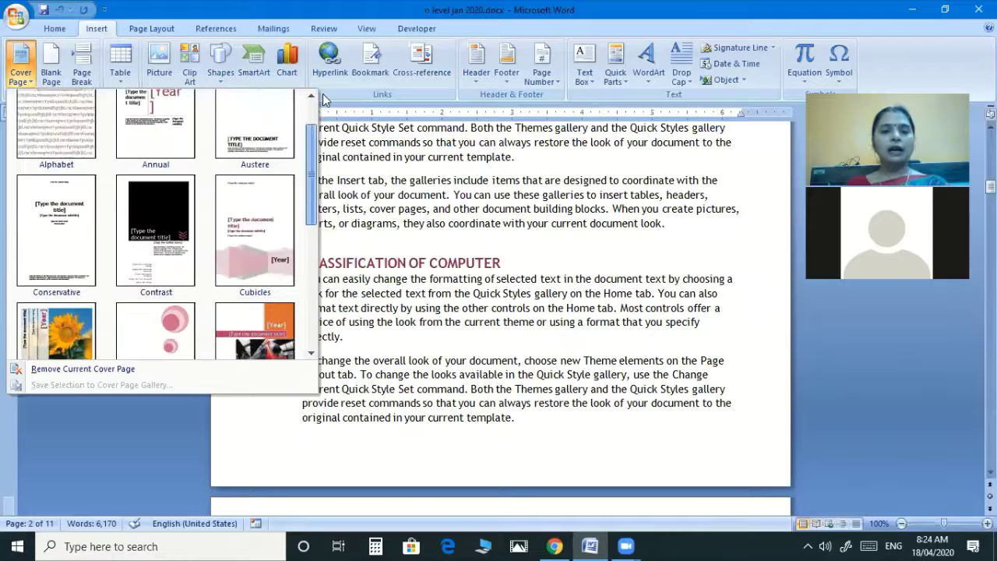
pyautogui.moveTo(303, 212); pyautogui.dragTo(311, 172)
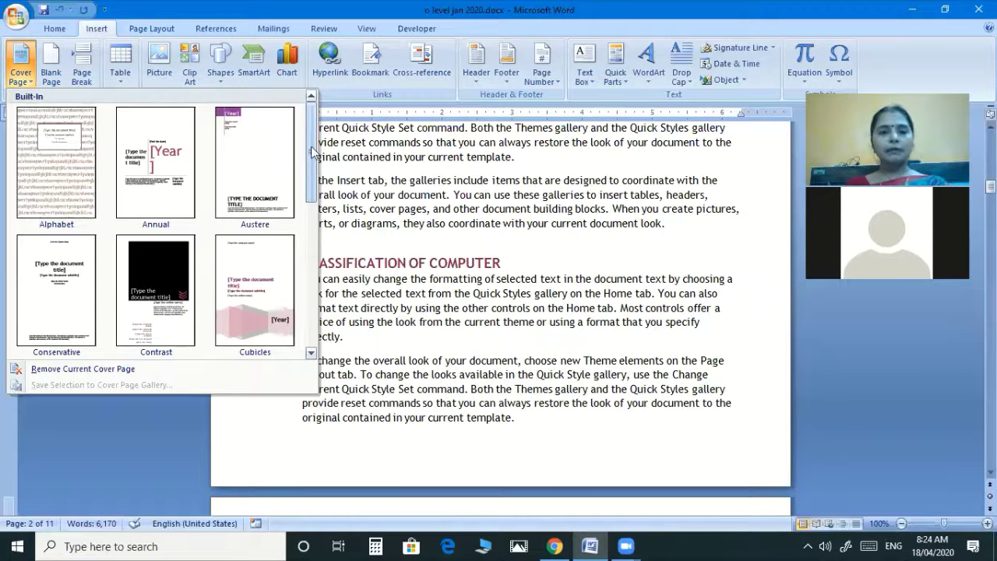
pyautogui.click(316, 220)
pyautogui.scroll(-1, 319, 261)
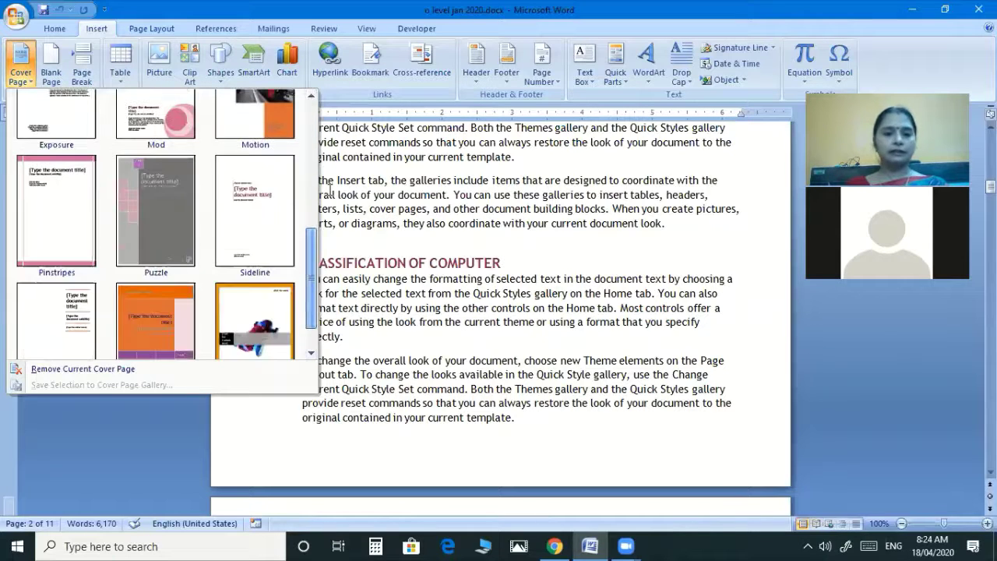
pyautogui.scroll(2, 337, 162)
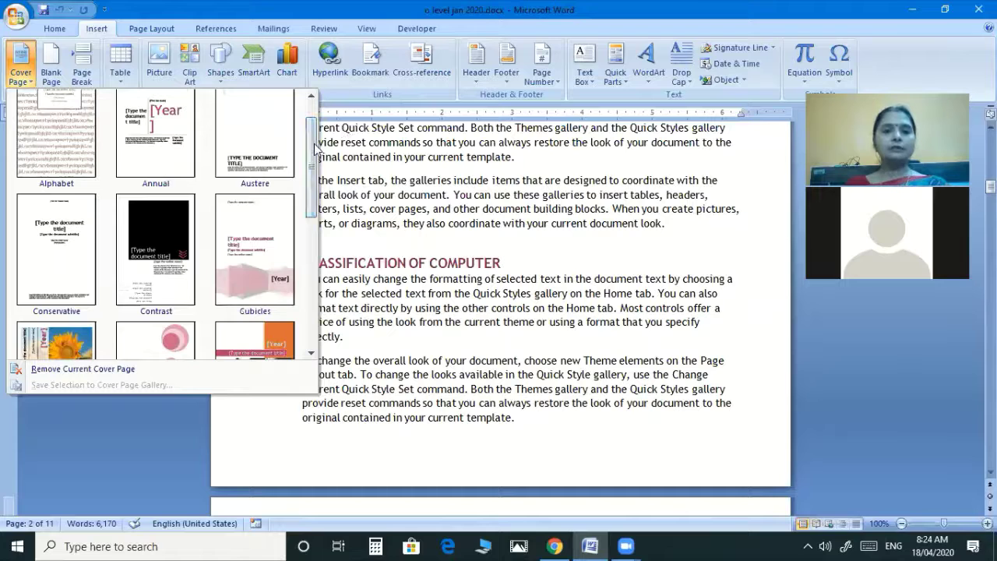
pyautogui.scroll(-1, 317, 177)
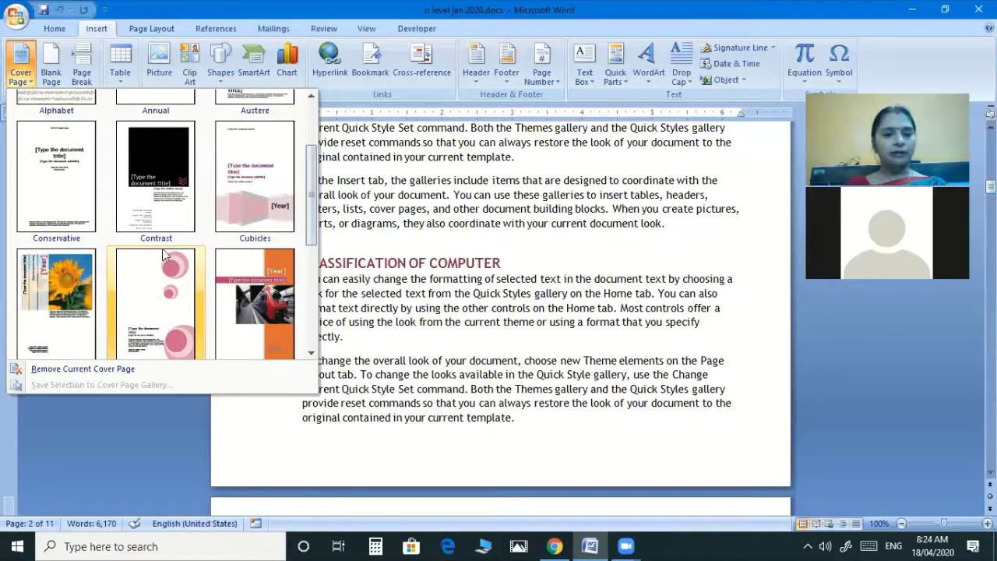
pyautogui.scroll(1, 134, 248)
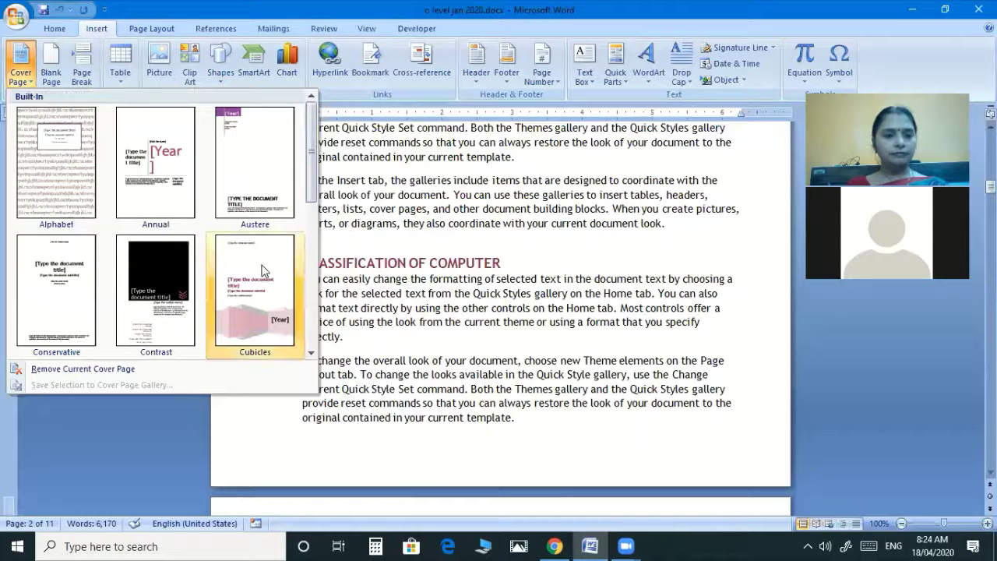
# Step: Insert the built-in Mod cover page and check its graphics and placeholder fields
pyautogui.scroll(-3, 265, 271)
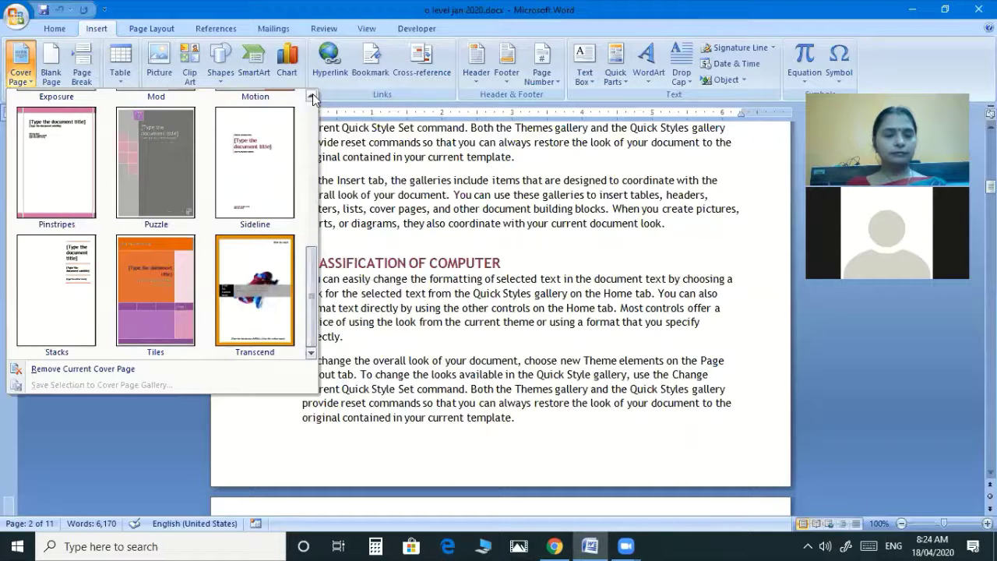
pyautogui.scroll(1, 165, 204)
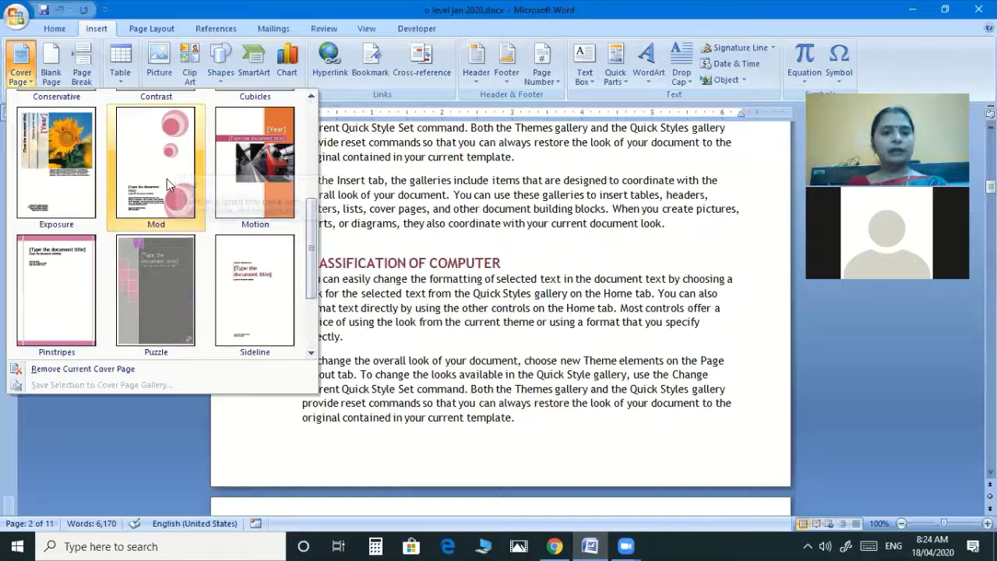
pyautogui.click(167, 178)
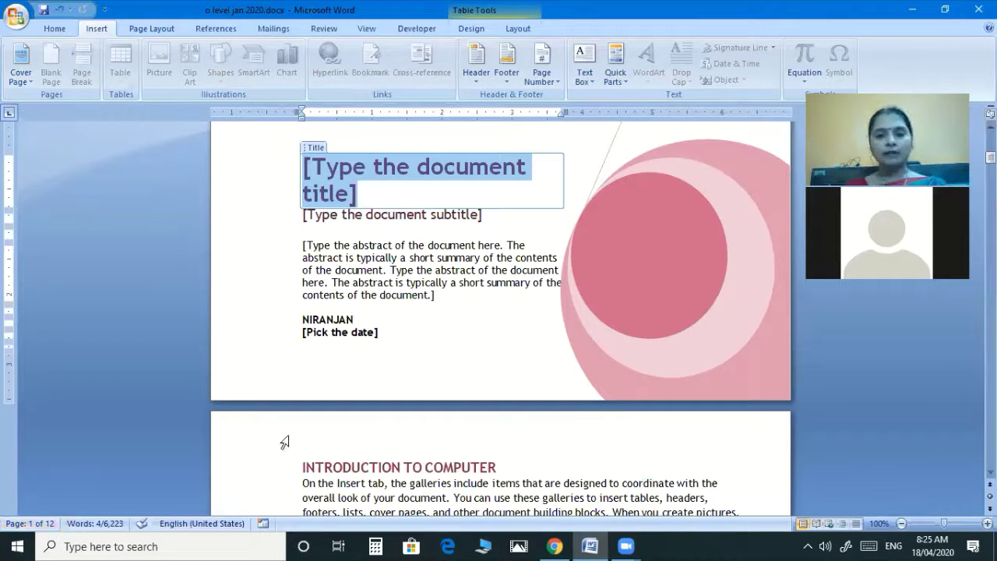
pyautogui.scroll(6, 284, 442)
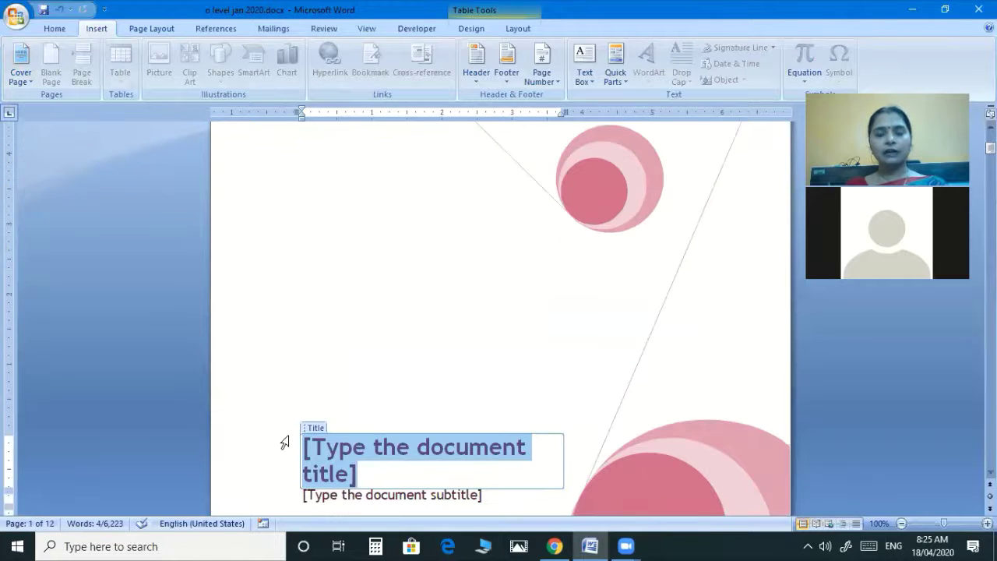
pyautogui.scroll(6, 285, 442)
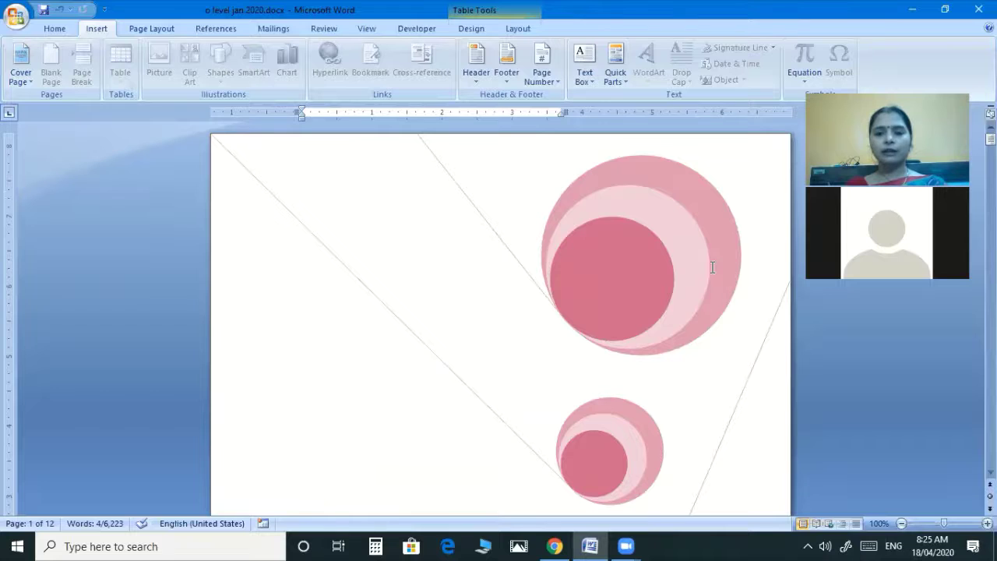
pyautogui.scroll(-5, 712, 267)
pyautogui.scroll(-2, 713, 270)
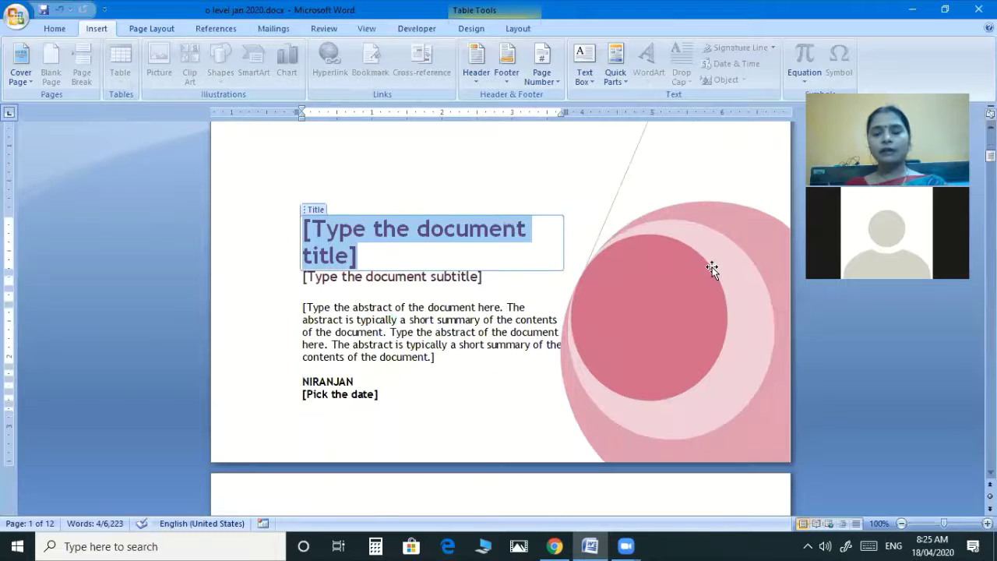
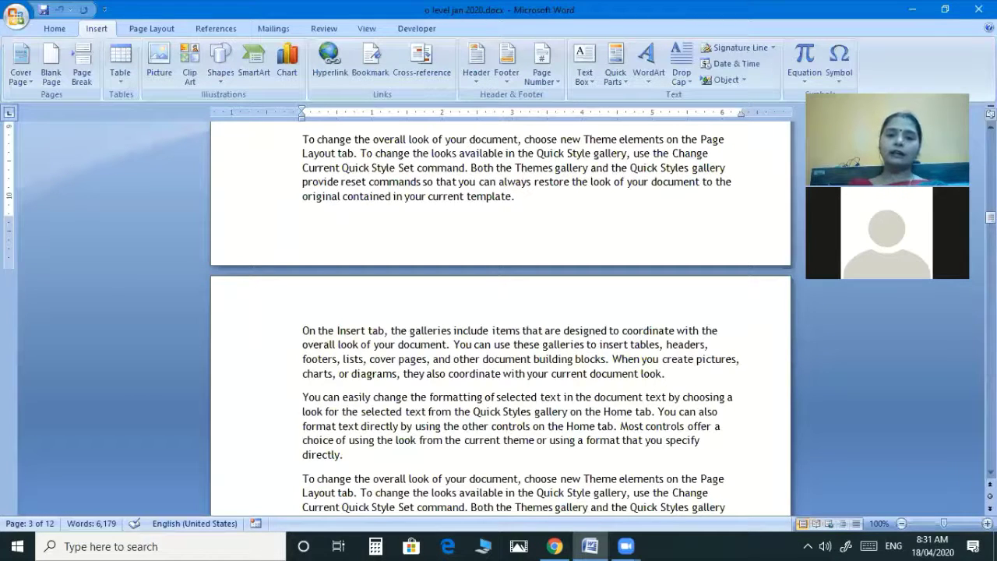
# Step: Add six empty paragraphs after the last paragraph of page 3 to push the following text down
pyautogui.press('Return')
pyautogui.press('Return')
pyautogui.press('Return')
pyautogui.press('Return')
pyautogui.press('Return')
pyautogui.press('Return')
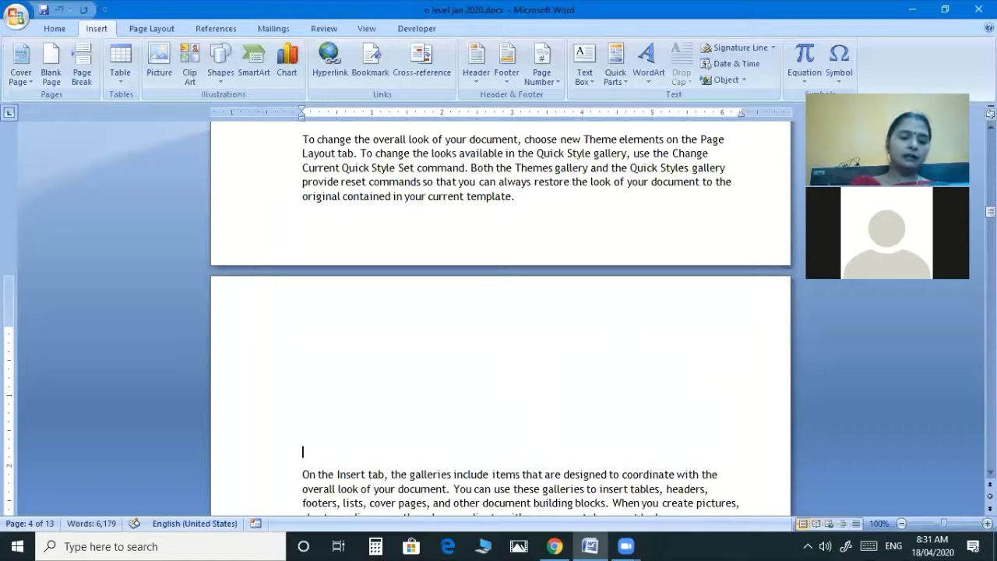
# Step: Delete the six empty paragraphs between the text of pages 3 and 4
pyautogui.press('BackSpace')
pyautogui.press('BackSpace')
pyautogui.press('BackSpace')
pyautogui.press('BackSpace')
pyautogui.press('BackSpace')
pyautogui.press('BackSpace')
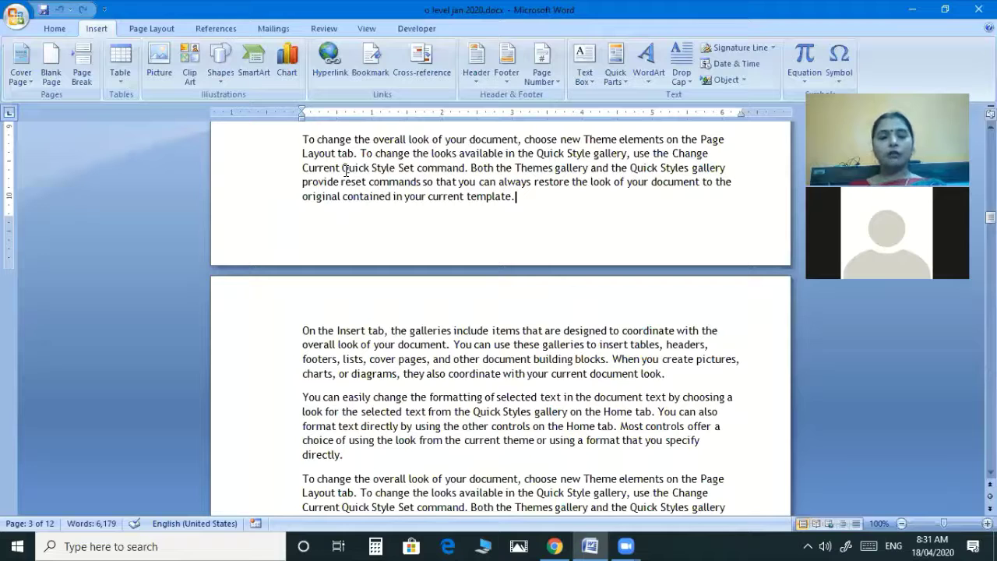
# Step: Insert a blank page before the paragraph that starts page 4 and check where it sits
pyautogui.click(301, 330)
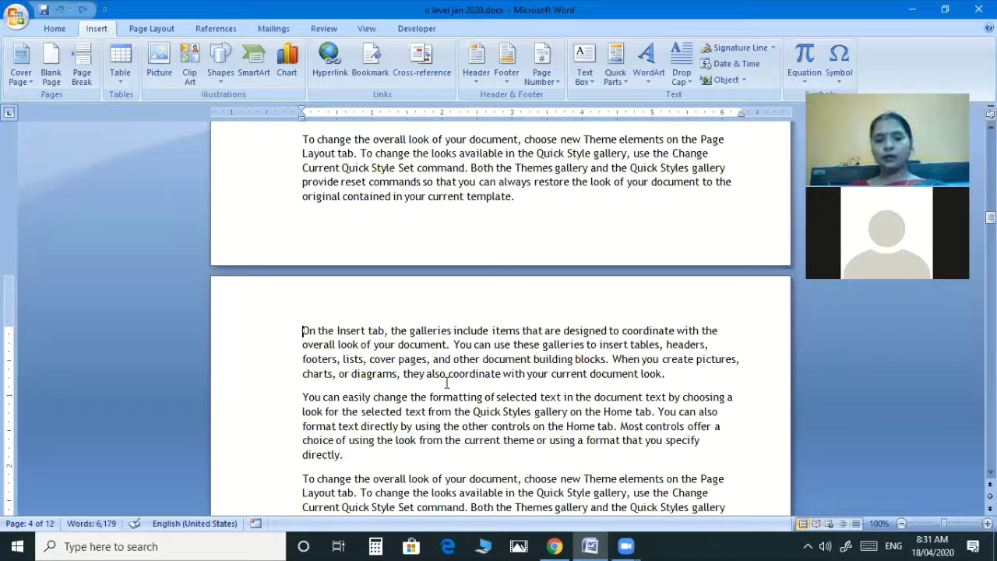
pyautogui.click(47, 72)
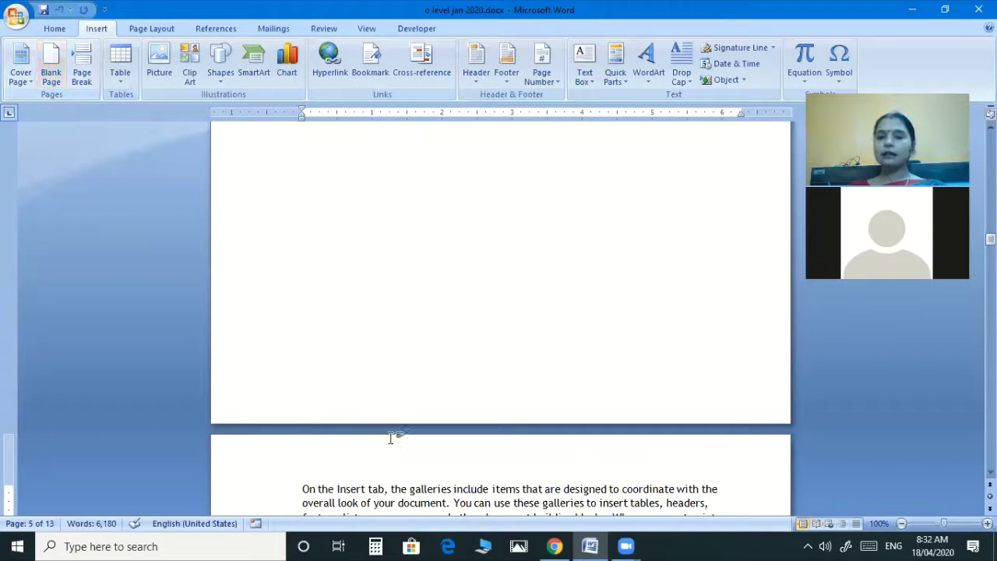
pyautogui.scroll(4, 394, 437)
pyautogui.scroll(10, 393, 437)
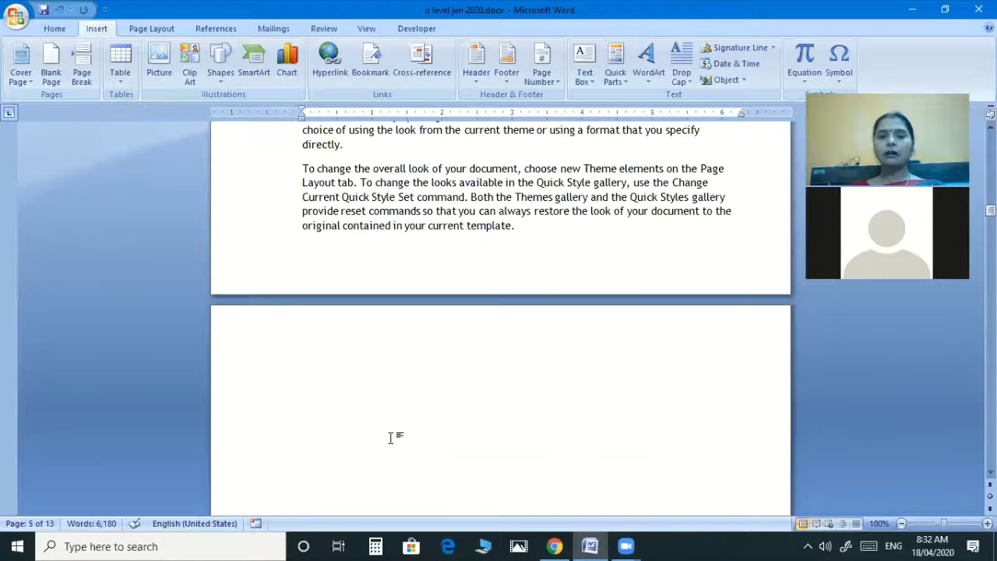
pyautogui.scroll(-3, 355, 256)
pyautogui.click(287, 236)
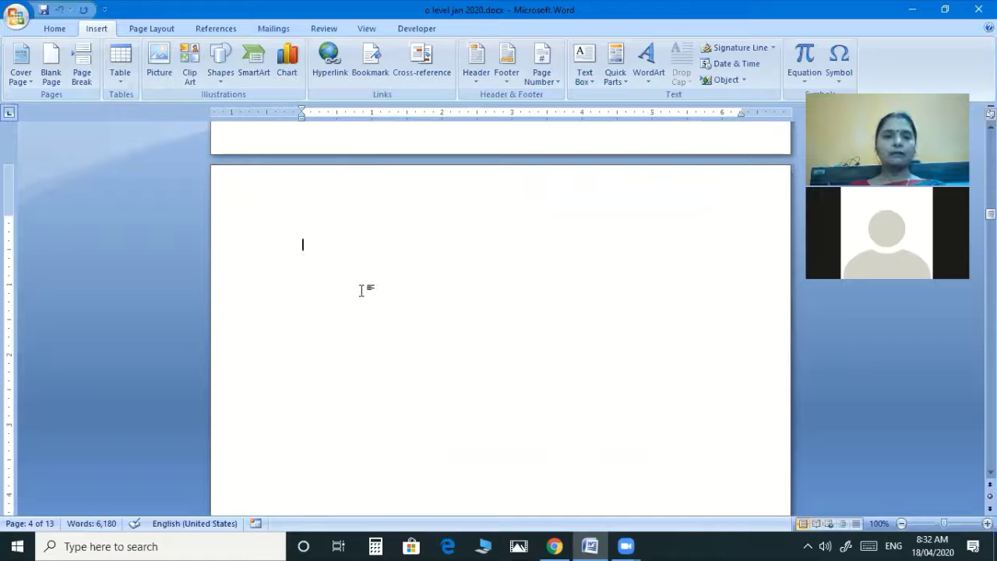
# Step: Remove the blank page by deleting its break after the last paragraph of page 3
pyautogui.scroll(2, 362, 291)
pyautogui.click(548, 202)
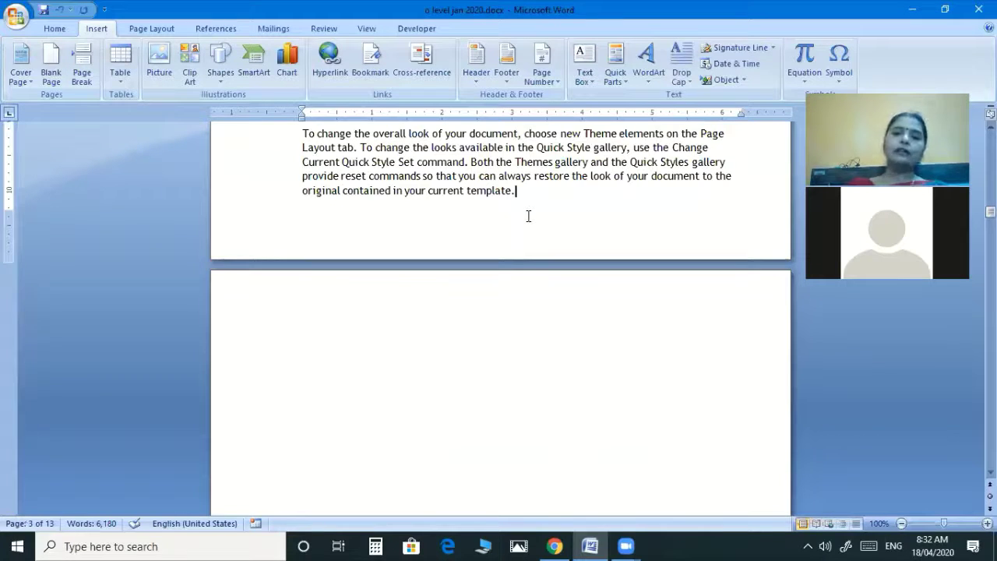
pyautogui.press('Delete')
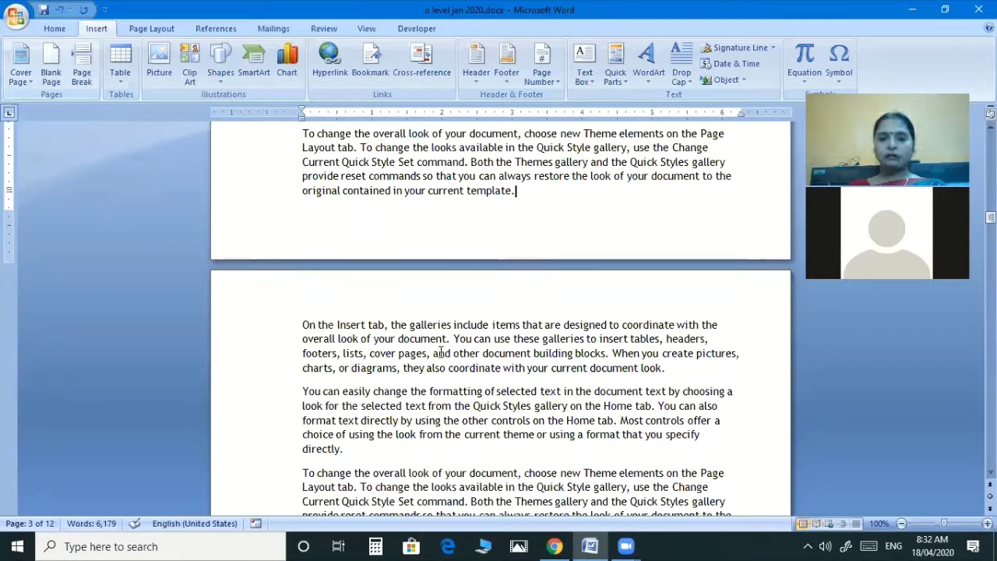
# Step: Examine the text of page 3 above and below the CLASSIFICATION OF COMPUTER heading
pyautogui.scroll(3, 441, 352)
pyautogui.scroll(2, 441, 352)
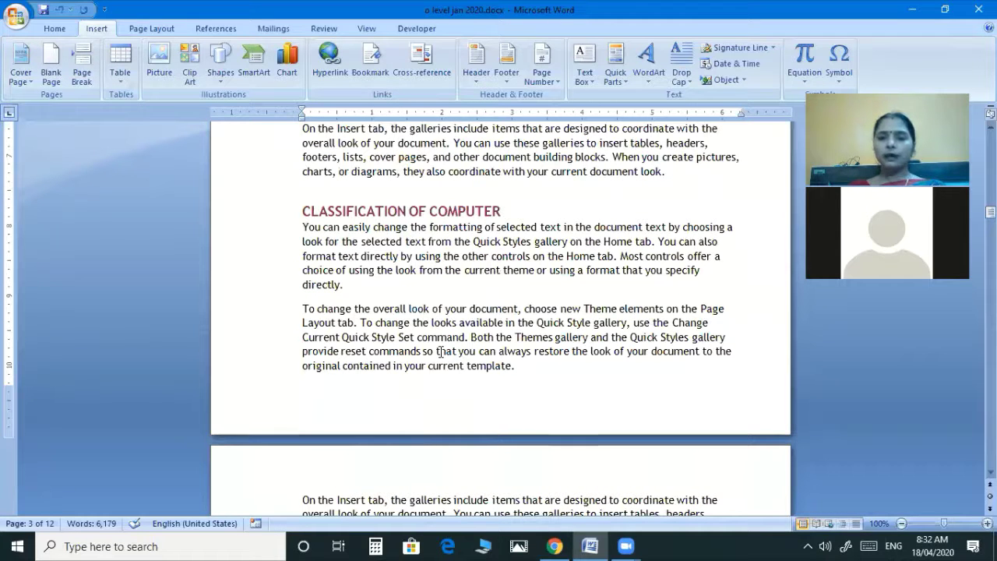
pyautogui.scroll(2, 441, 352)
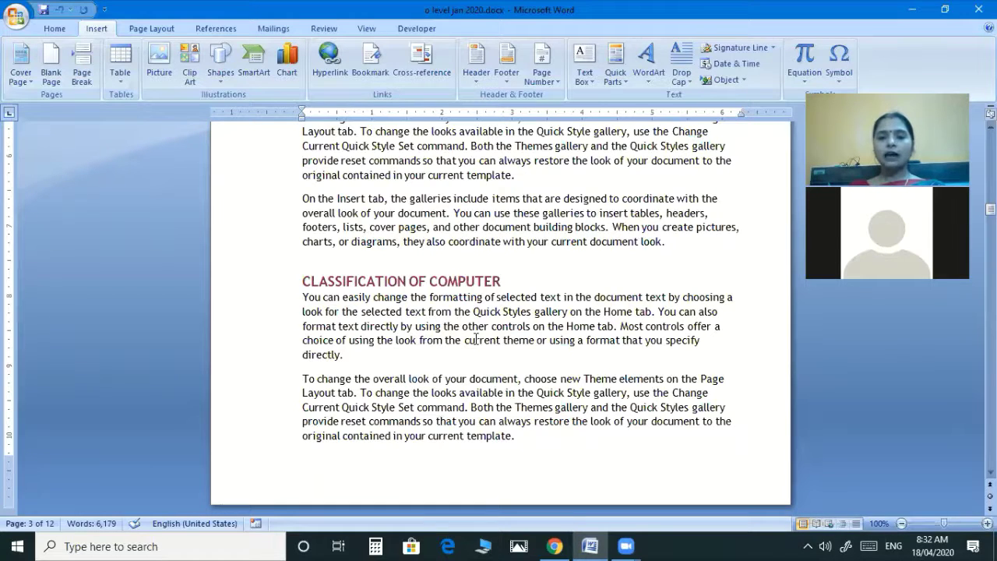
pyautogui.scroll(2, 473, 304)
pyautogui.scroll(2, 473, 265)
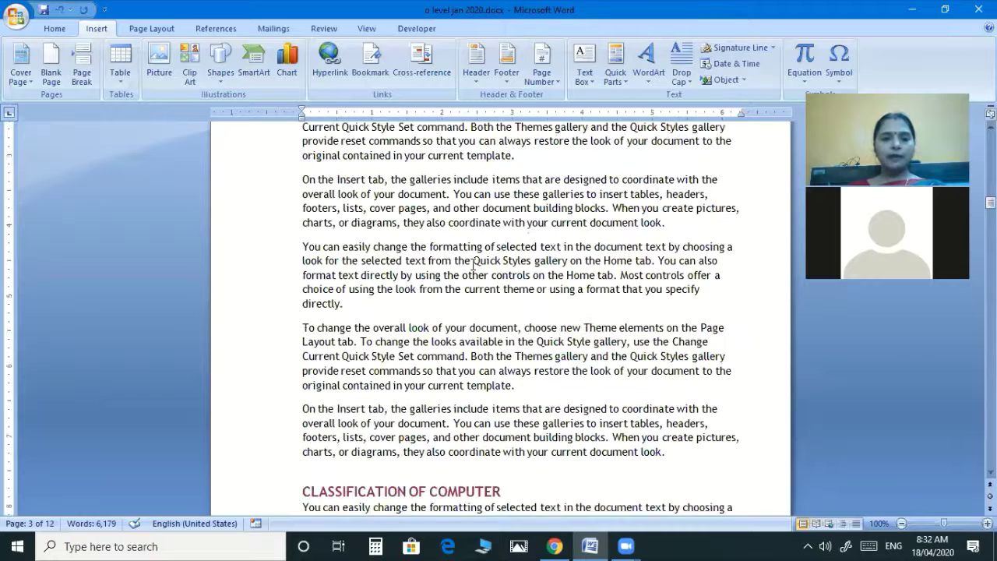
pyautogui.scroll(4, 465, 289)
pyautogui.scroll(-4, 466, 285)
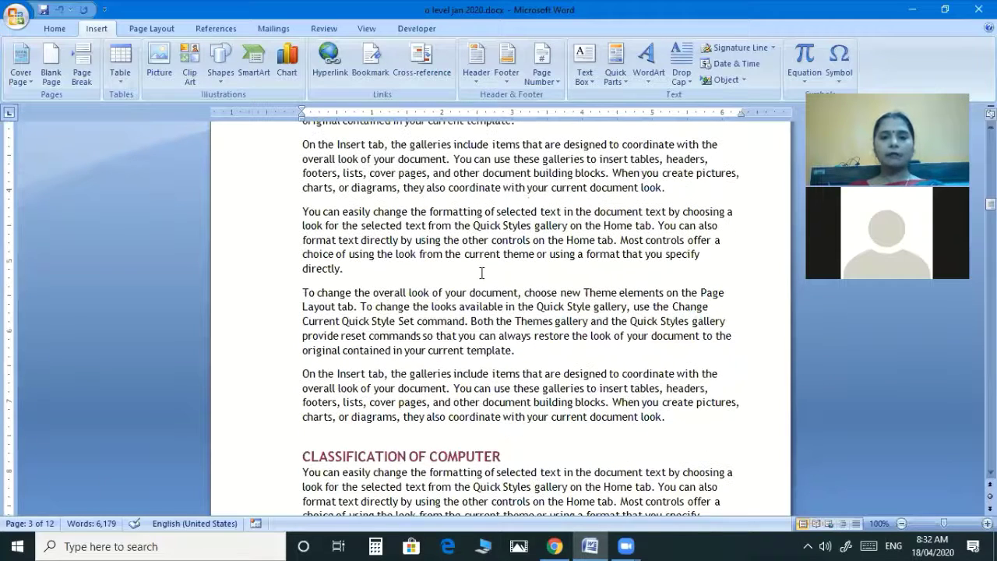
pyautogui.scroll(-5, 452, 269)
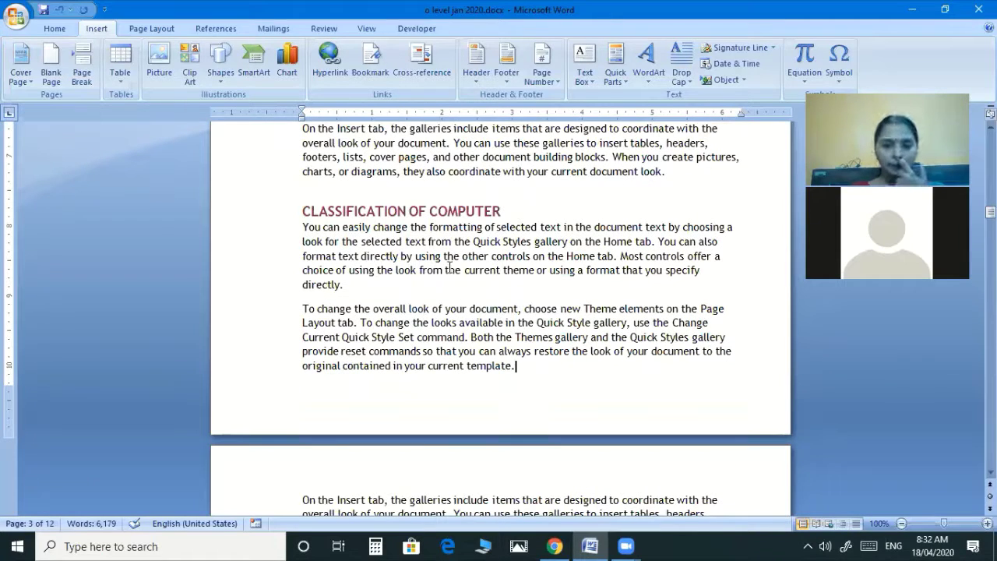
# Step: Add empty paragraphs before the CLASSIFICATION OF COMPUTER heading on page 3 until it moves to the following page
pyautogui.click(300, 203)
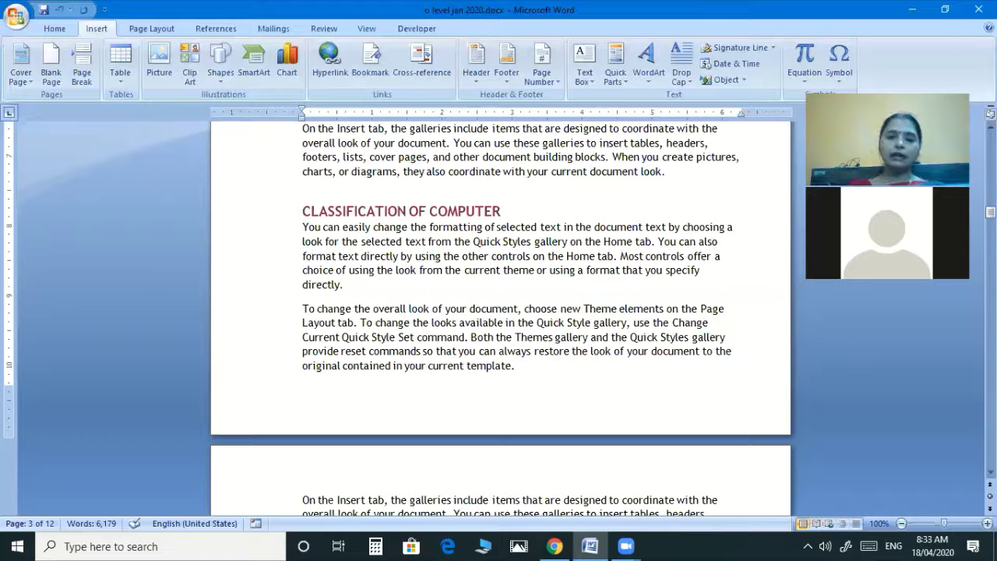
pyautogui.press('Return')
pyautogui.press('Return')
pyautogui.press('Return')
pyautogui.press('Return')
pyautogui.press('Return')
pyautogui.press('Return')
pyautogui.press('Return')
pyautogui.press('Return')
pyautogui.press('Return')
pyautogui.press('Return')
pyautogui.press('Return')
pyautogui.press('Return')
pyautogui.press('Return')
pyautogui.press('Return')
pyautogui.press('Return')
pyautogui.press('Return')
pyautogui.press('Return')
pyautogui.press('Return')
pyautogui.press('Return')
pyautogui.press('Return')
pyautogui.press('Return')
pyautogui.press('Return')
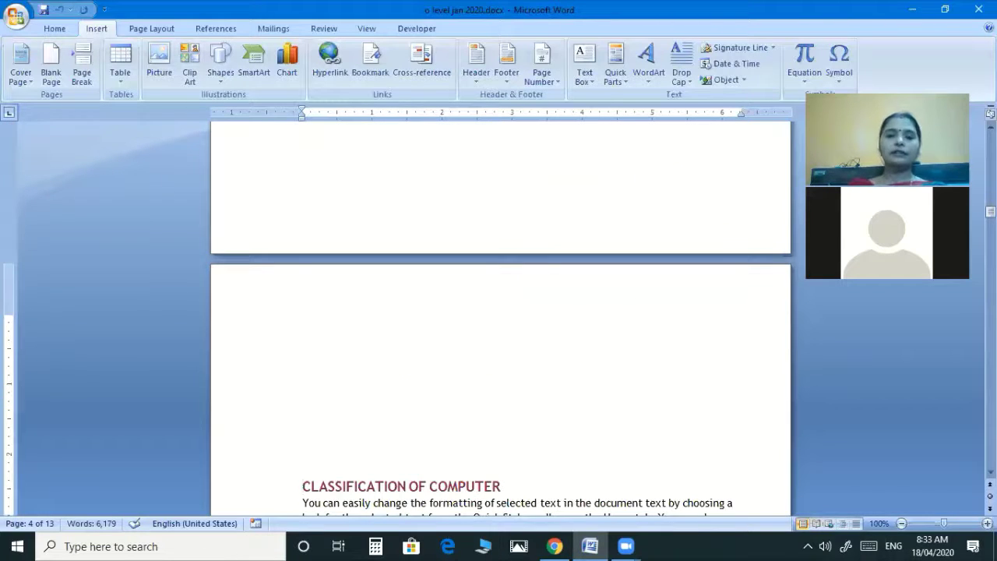
pyautogui.press('BackSpace')
pyautogui.press('Return')
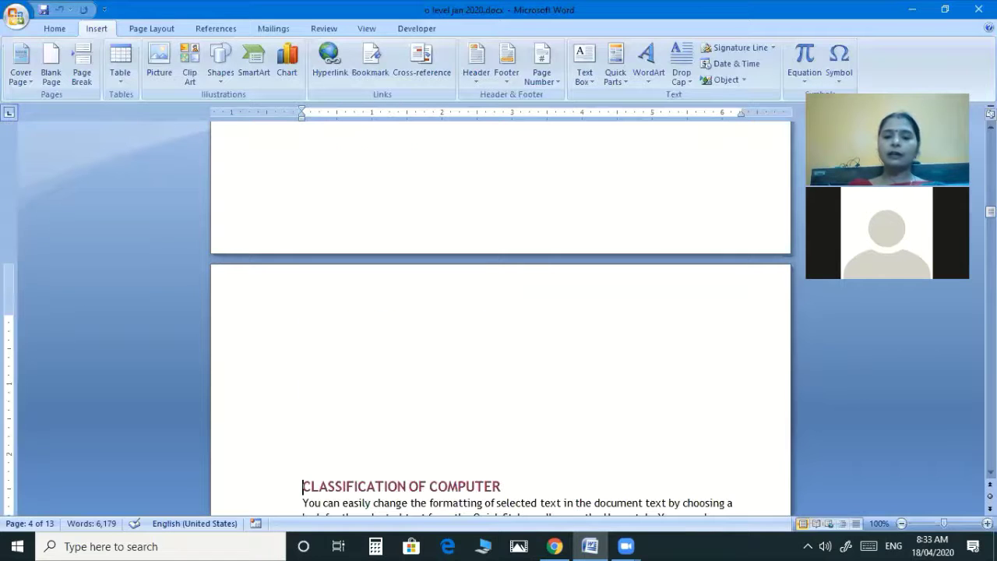
# Step: Delete the empty paragraphs added before the CLASSIFICATION OF COMPUTER heading
pyautogui.press('BackSpace')
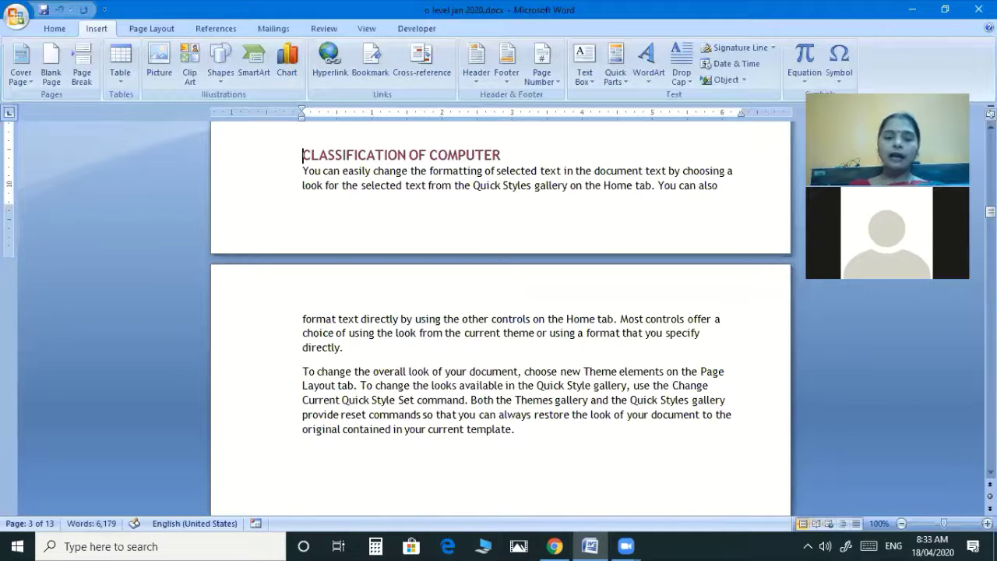
pyautogui.scroll(5, 306, 308)
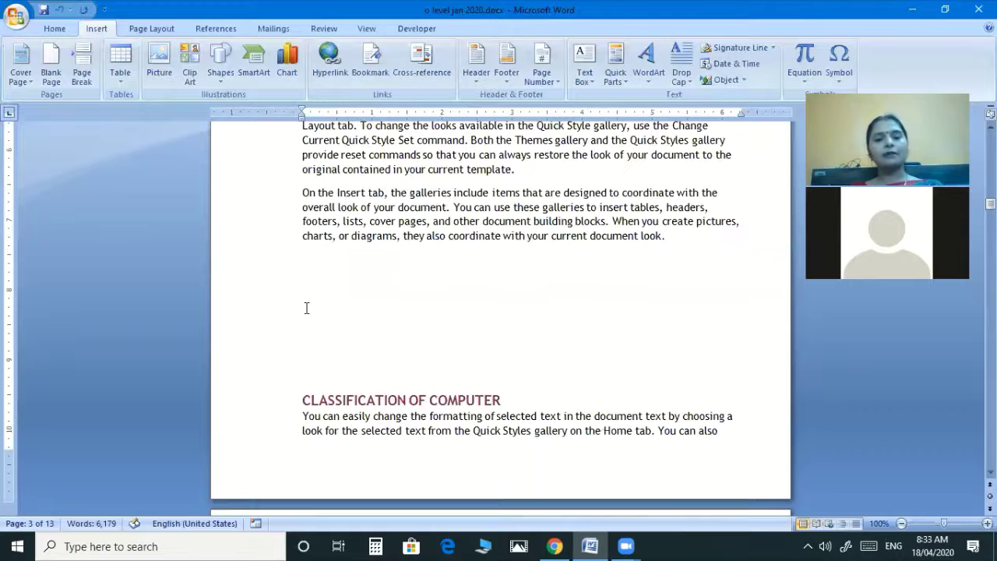
pyautogui.press('BackSpace')
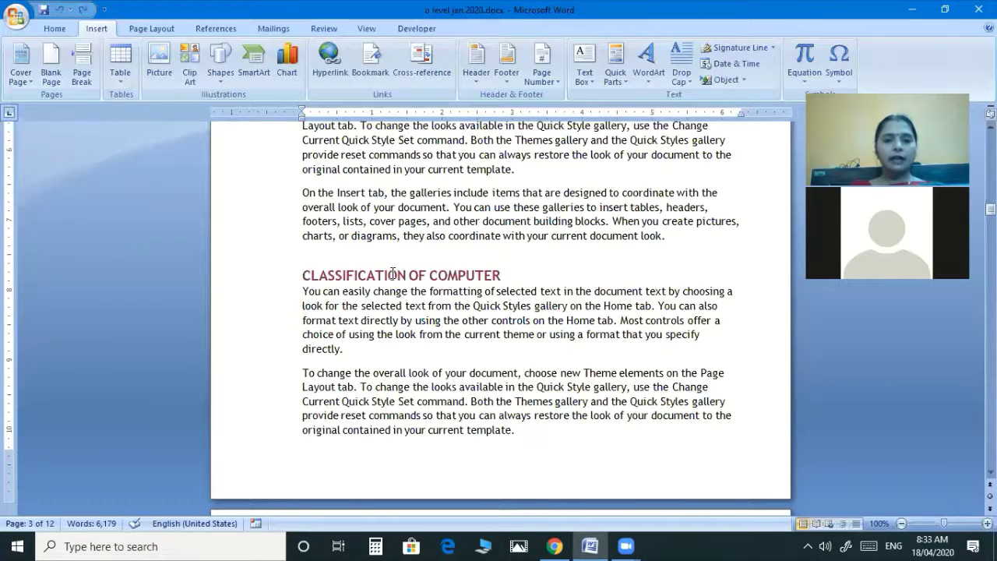
# Step: Insert a page break before the CLASSIFICATION OF COMPUTER heading and check the layout of the surrounding pages
pyautogui.hotkey('ctrl', 'Return')
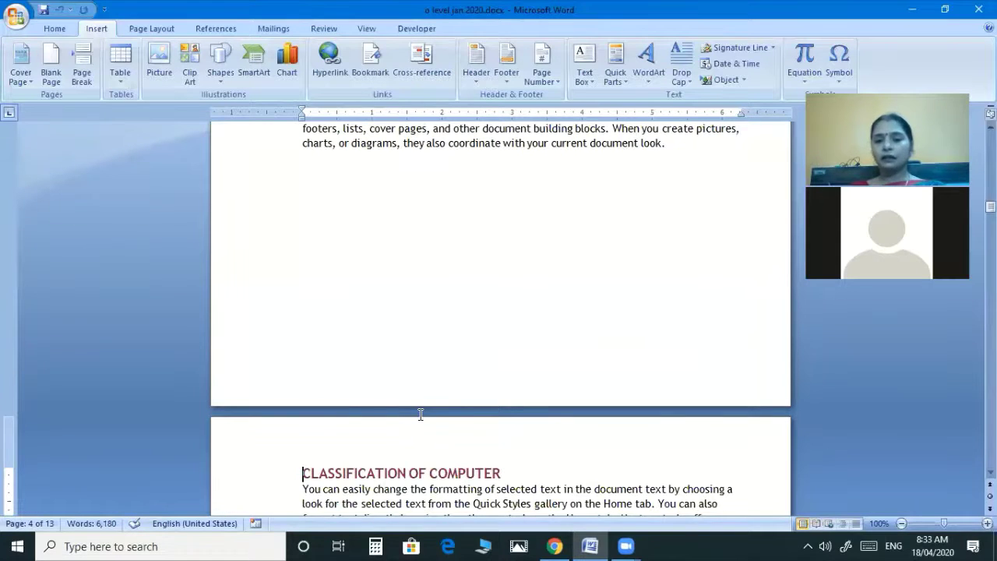
pyautogui.scroll(-2, 411, 413)
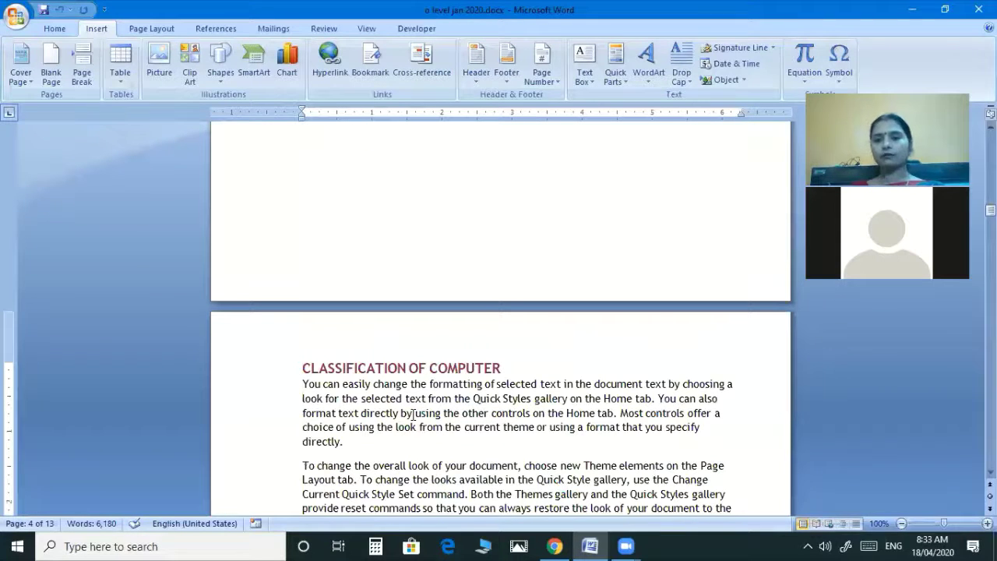
pyautogui.scroll(2, 412, 414)
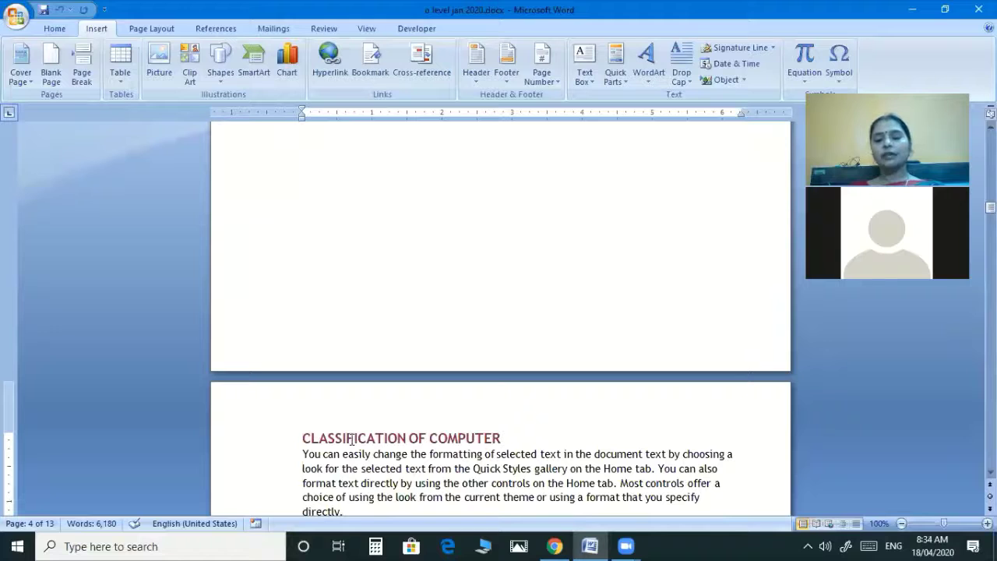
pyautogui.scroll(-3, 352, 440)
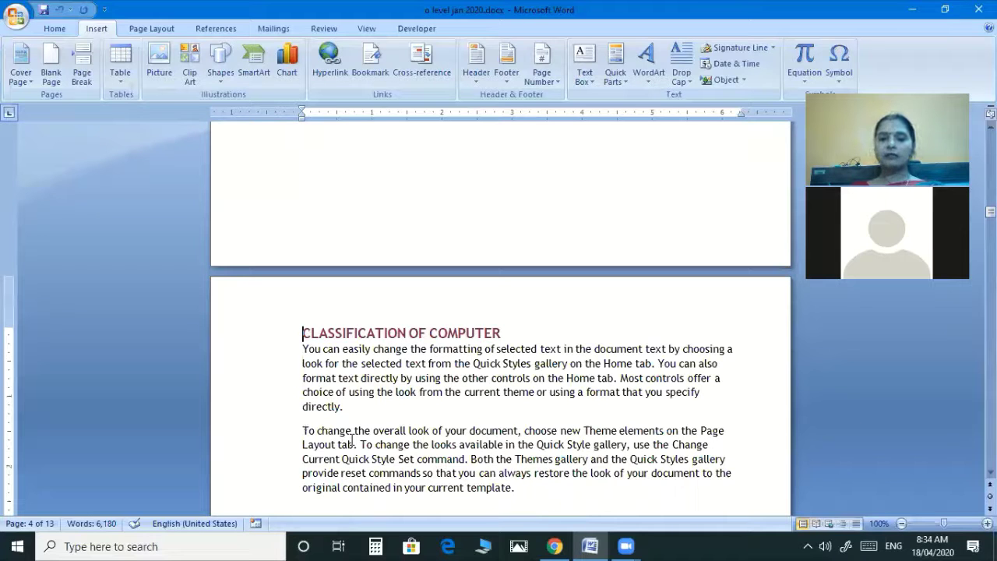
pyautogui.scroll(-4, 353, 441)
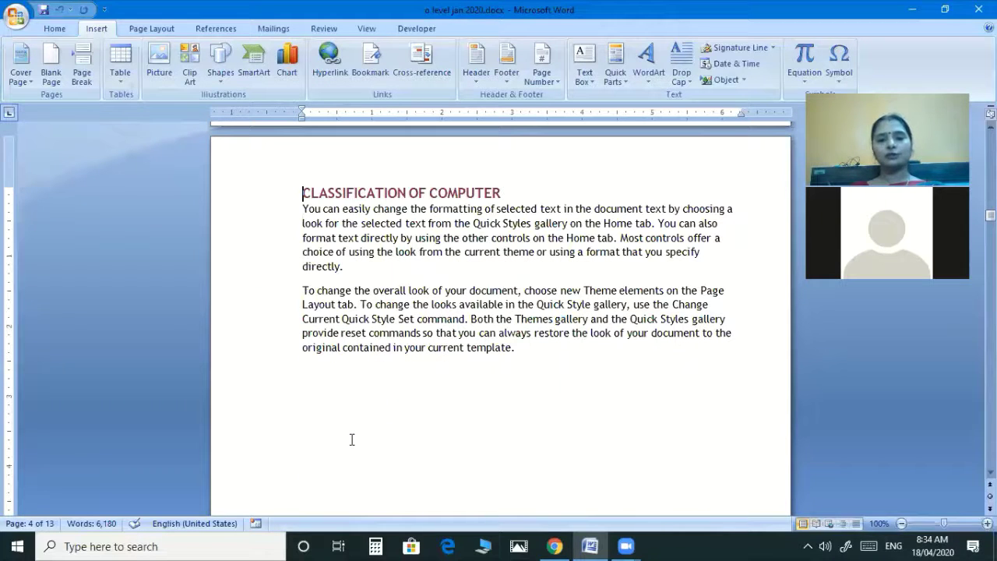
pyautogui.scroll(3, 352, 441)
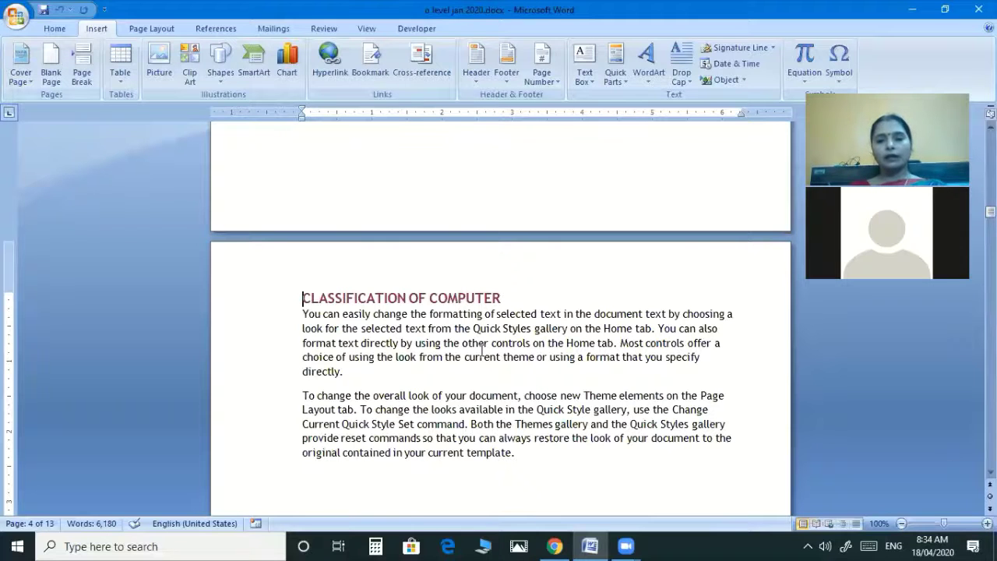
pyautogui.scroll(-4, 479, 350)
pyautogui.scroll(10, 203, 169)
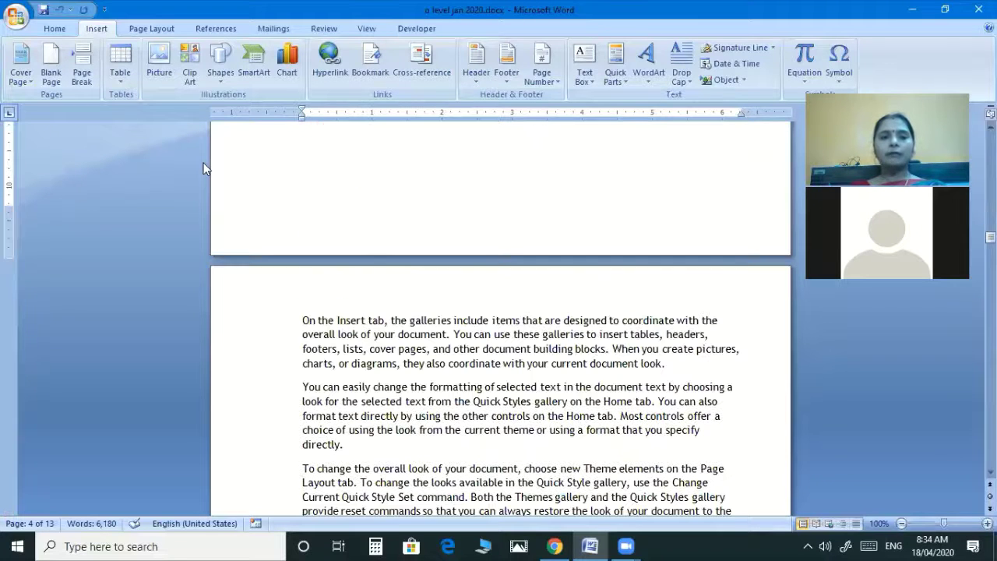
# Step: Insert a page break at the end of the document, after the last paragraph
pyautogui.scroll(-3, 125, 105)
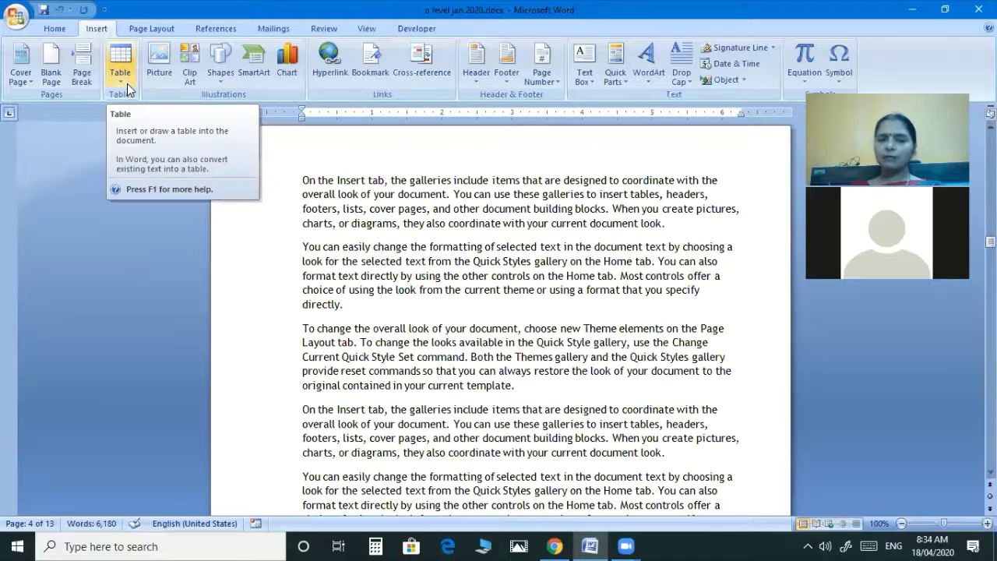
pyautogui.click(127, 84)
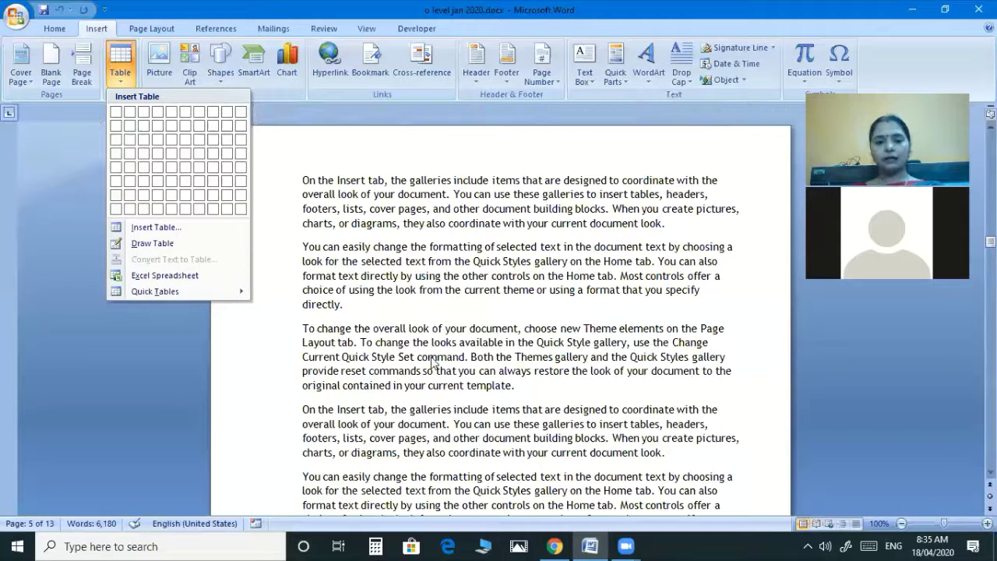
pyautogui.scroll(-3, 433, 359)
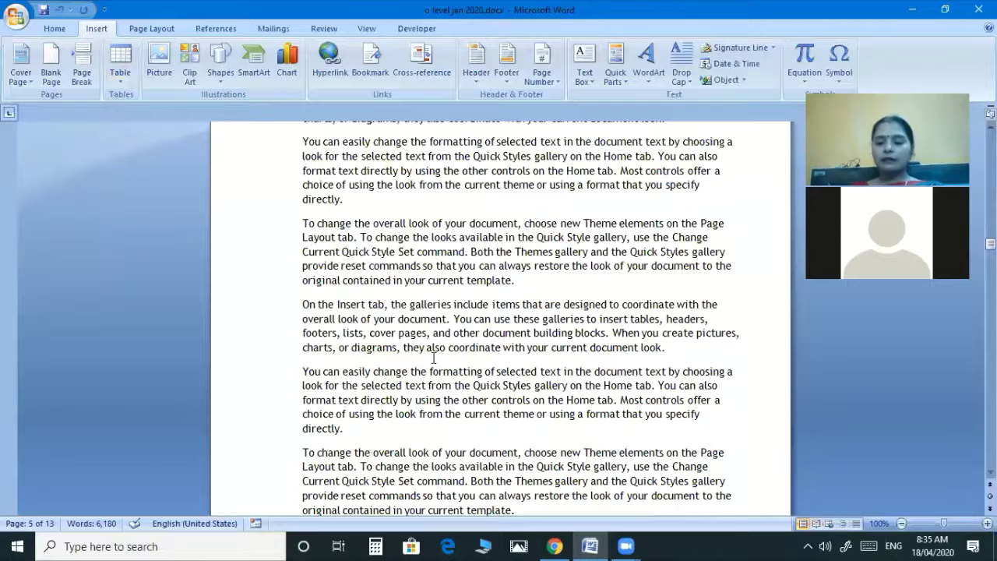
pyautogui.scroll(-1, 433, 358)
pyautogui.scroll(-10, 433, 358)
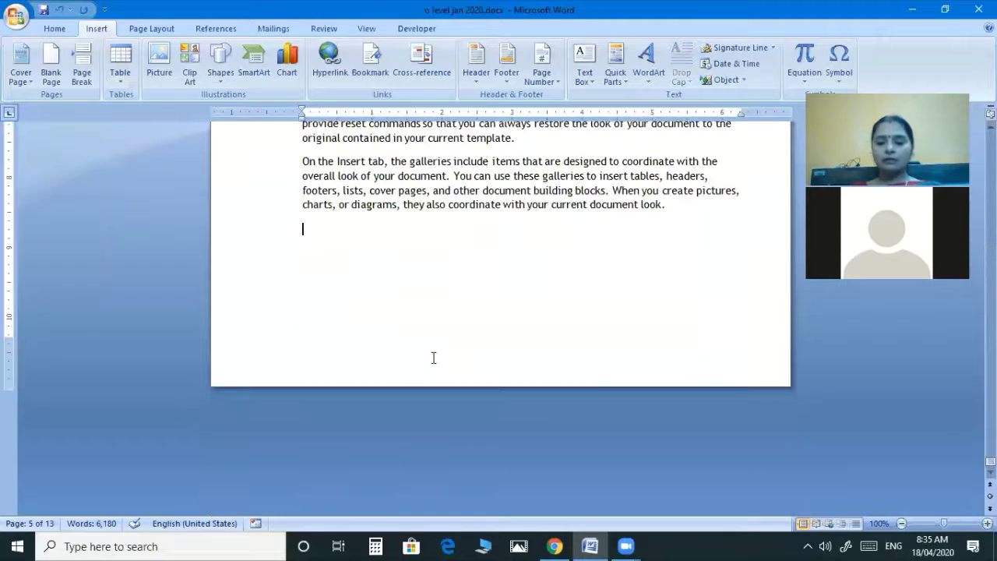
pyautogui.hotkey('ctrl', 'Return')
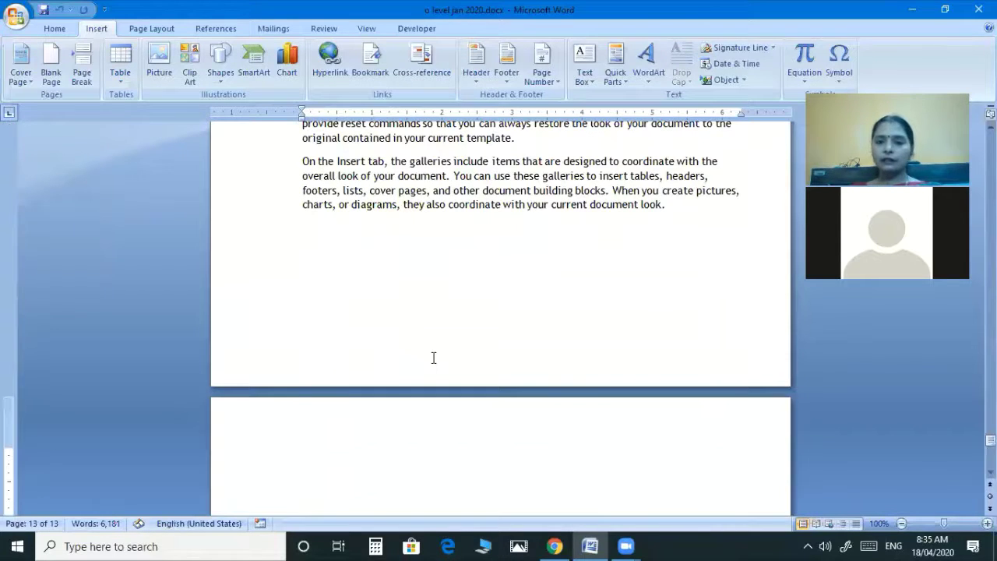
pyautogui.scroll(-5, 433, 341)
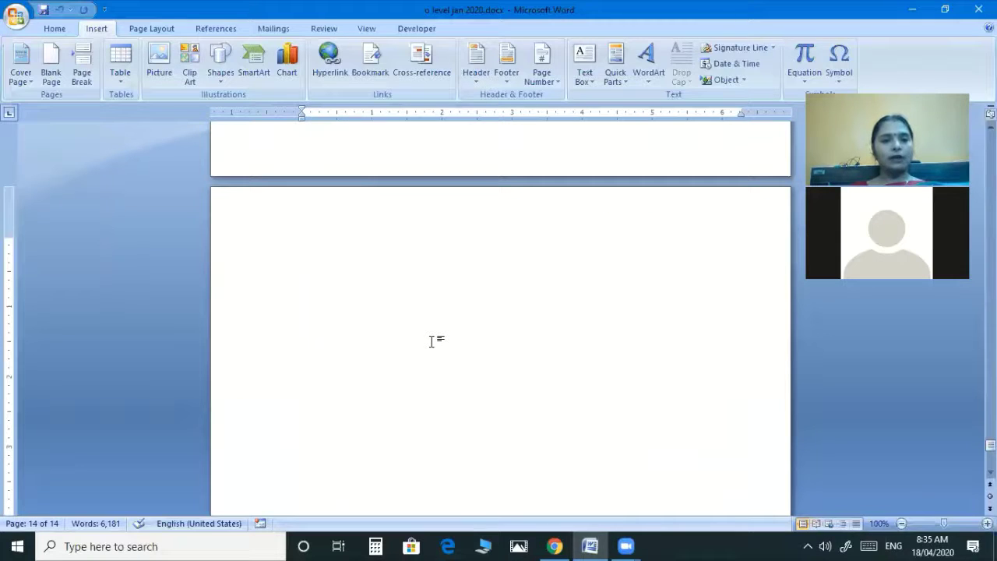
# Step: Insert a table with 3 columns and 70 rows on the blank last page
pyautogui.click(115, 80)
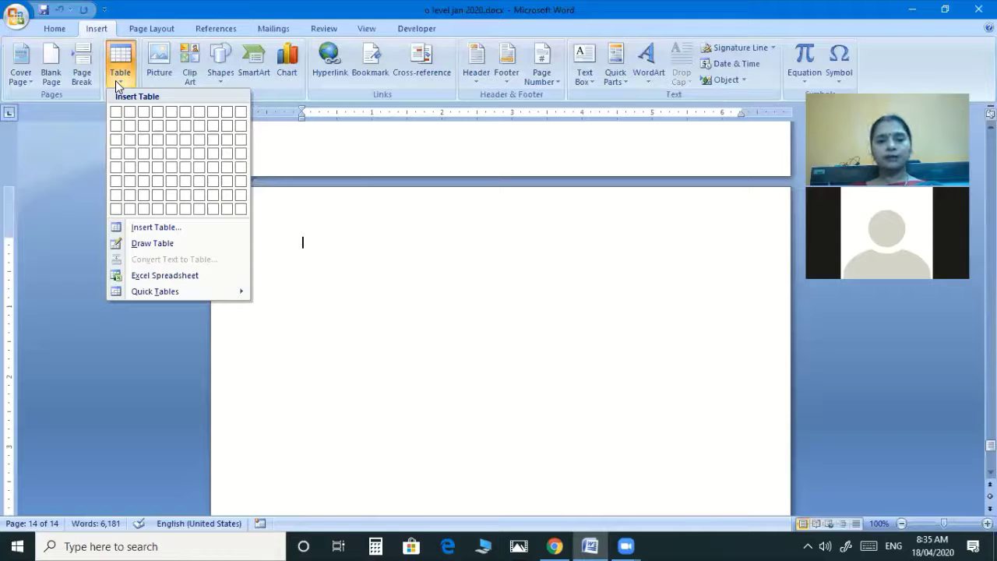
pyautogui.click(152, 231)
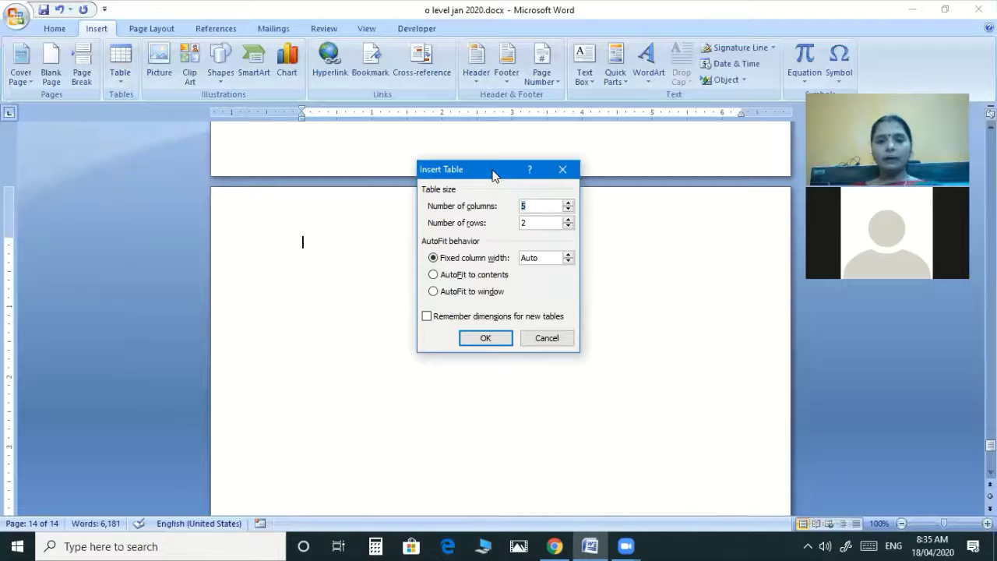
pyautogui.moveTo(492, 173); pyautogui.dragTo(442, 172)
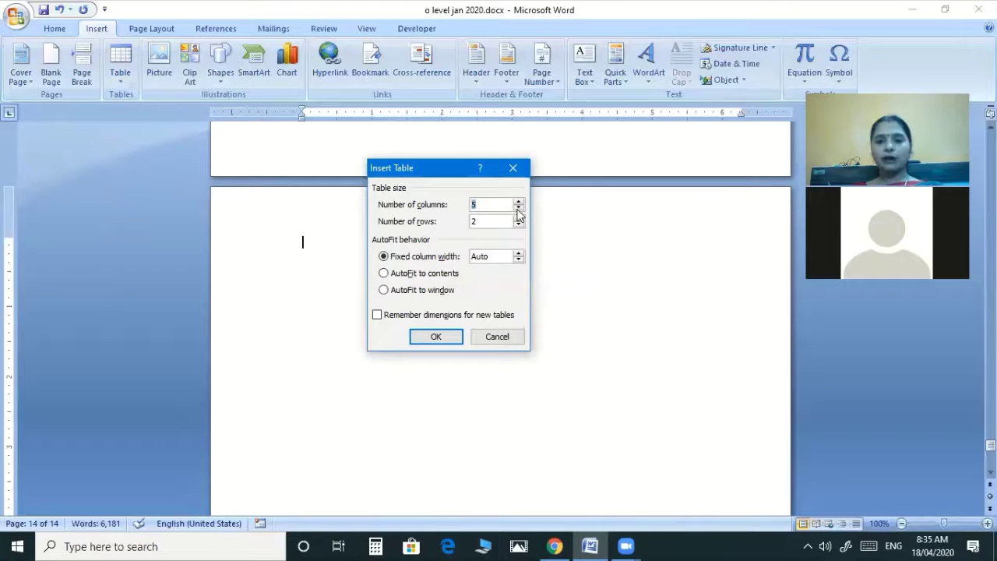
pyautogui.click(518, 209)
pyautogui.click(519, 209)
pyautogui.click(512, 220)
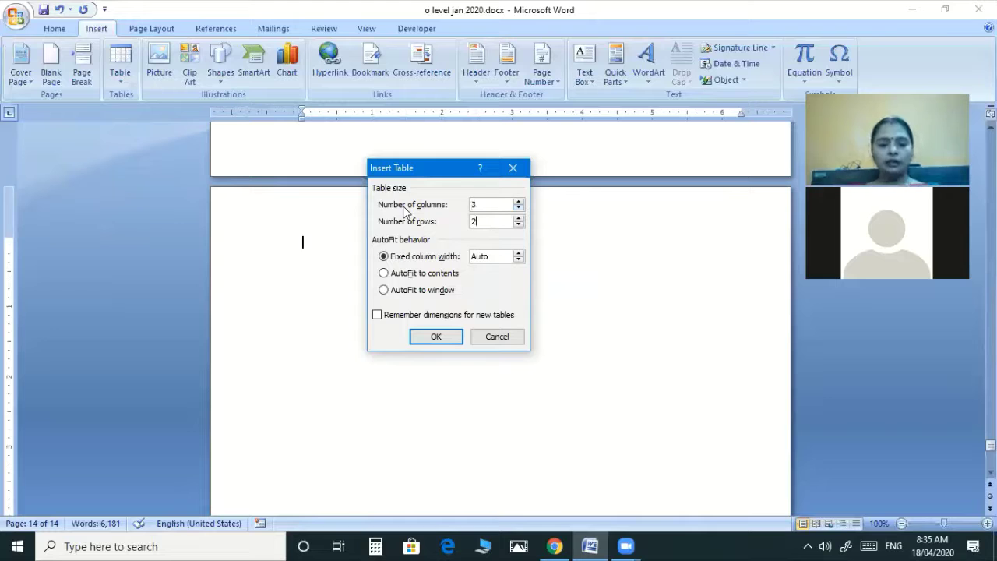
pyautogui.press('BackSpace')
pyautogui.write('70')
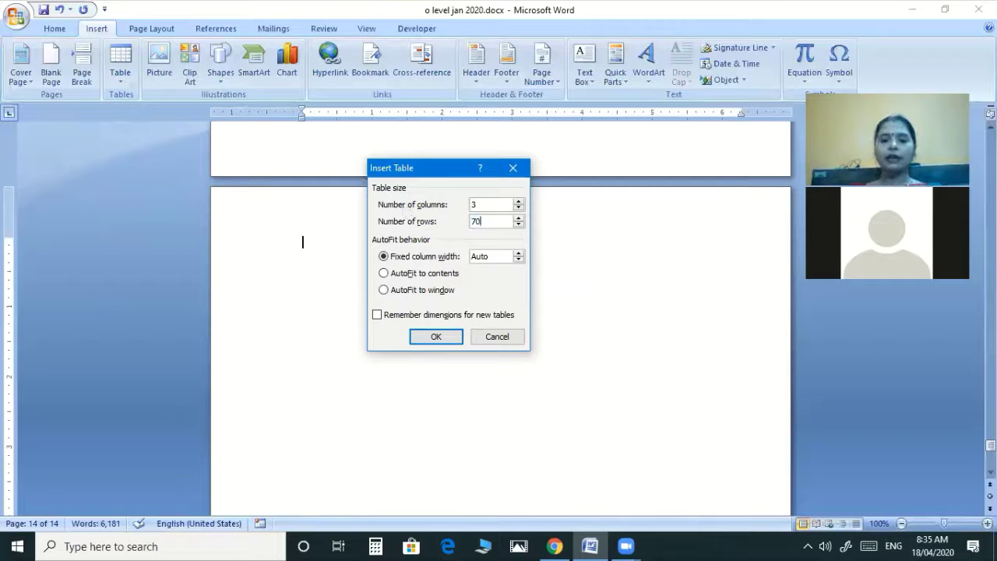
pyautogui.press('Return')
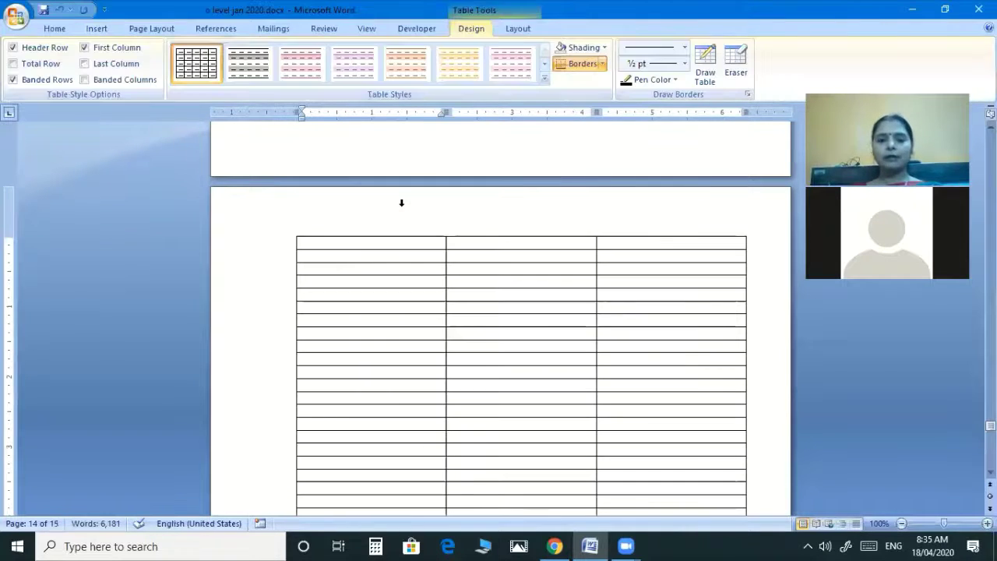
# Step: Look through the table across its pages, with its entire first column selected
pyautogui.scroll(-3, 528, 293)
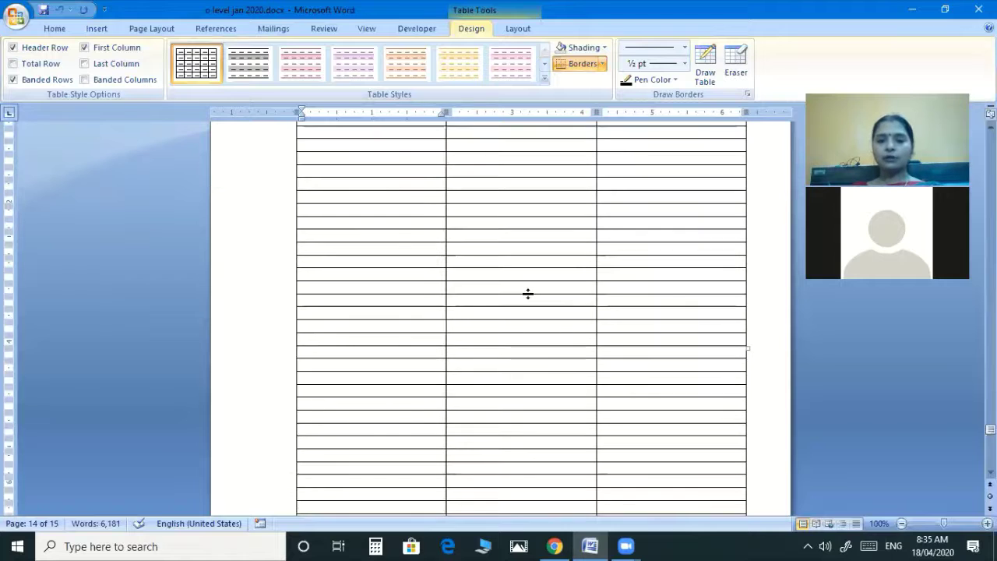
pyautogui.scroll(-3, 528, 293)
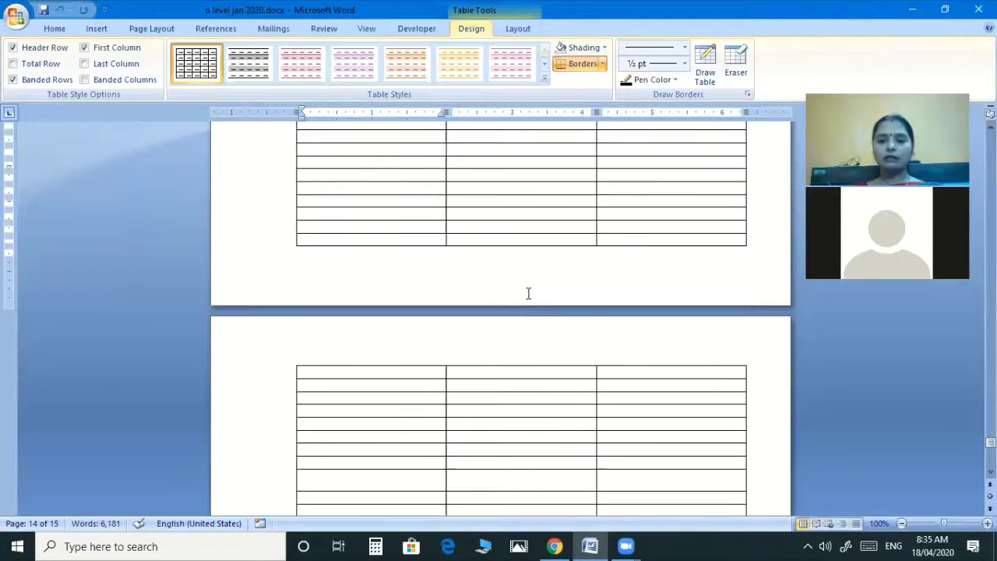
pyautogui.scroll(-3, 529, 293)
pyautogui.scroll(-3, 529, 293)
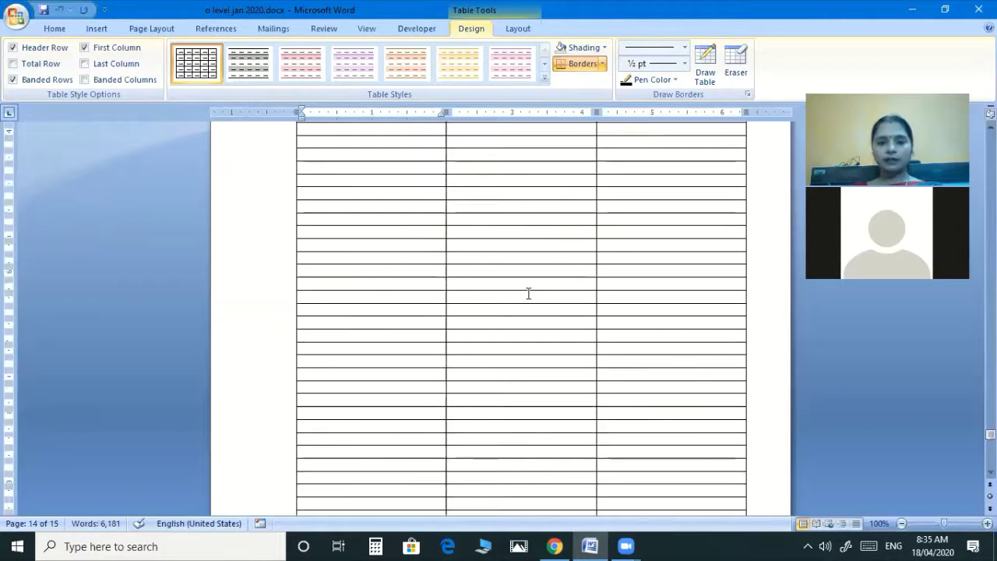
pyautogui.scroll(3, 528, 293)
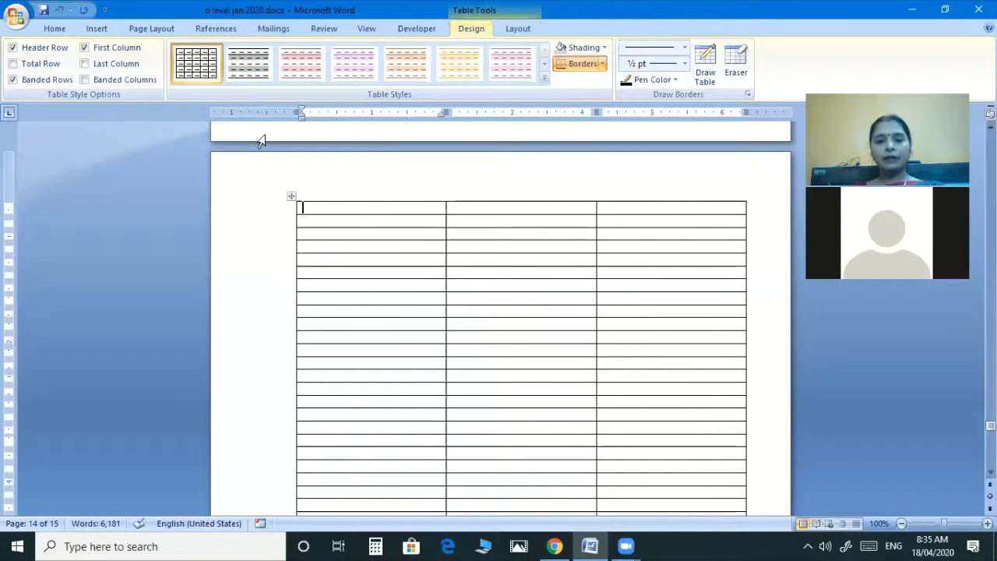
pyautogui.click(332, 192)
pyautogui.scroll(-2, 332, 198)
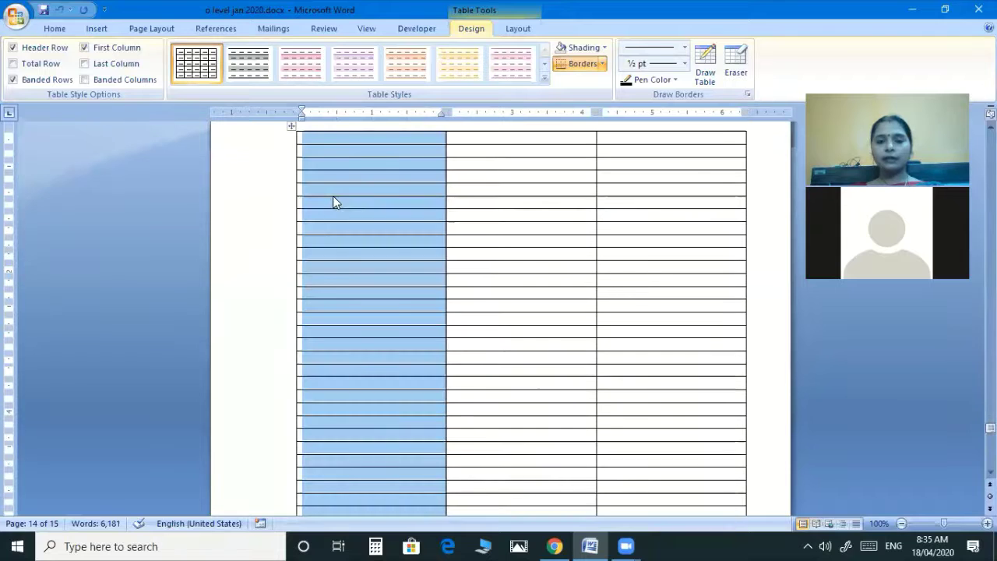
pyautogui.scroll(-5, 335, 203)
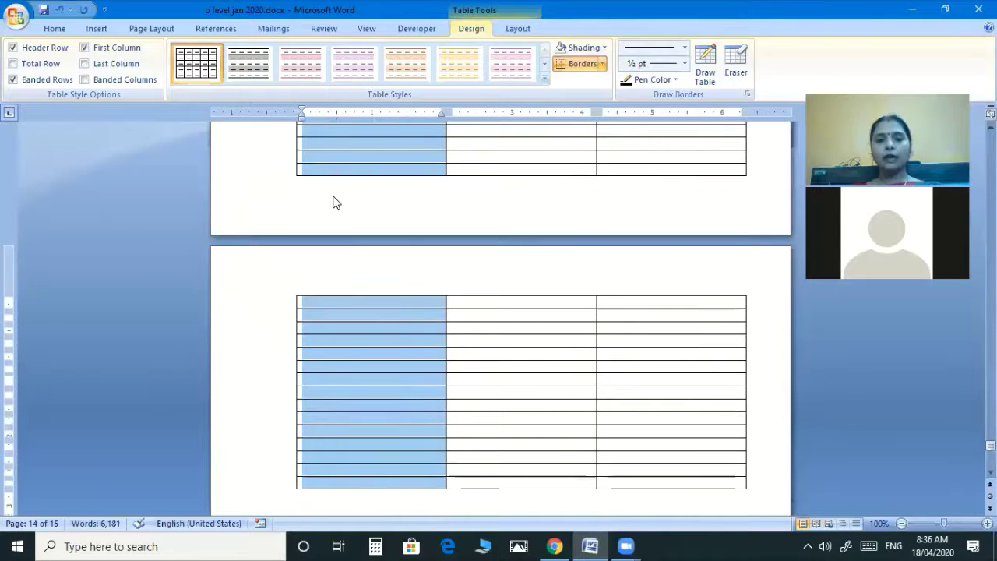
pyautogui.scroll(-5, 334, 199)
pyautogui.scroll(2, 333, 193)
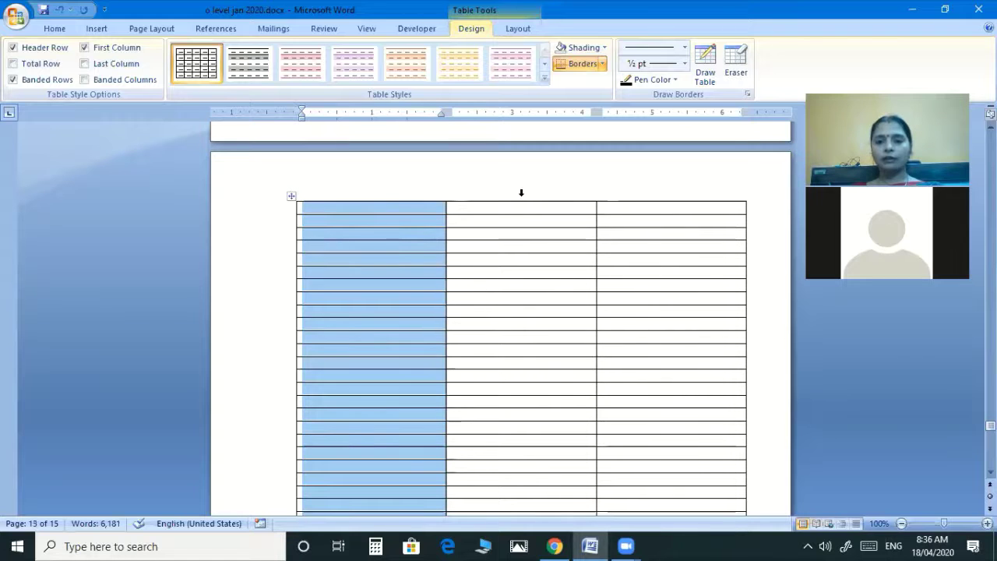
# Step: Select the table's third column, several single rows and the first cell, one after another
pyautogui.click(642, 187)
pyautogui.click(261, 263)
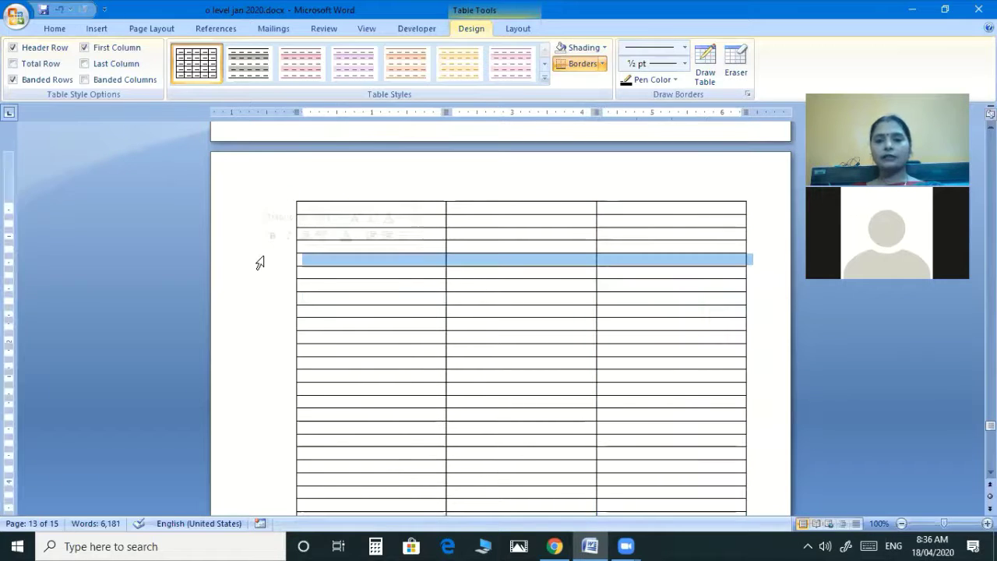
pyautogui.click(257, 290)
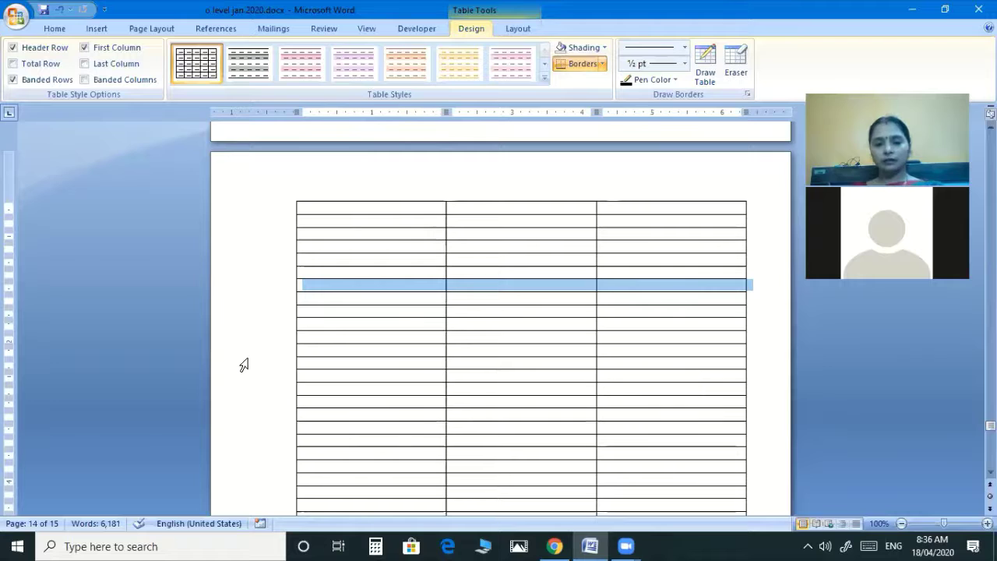
pyautogui.click(243, 363)
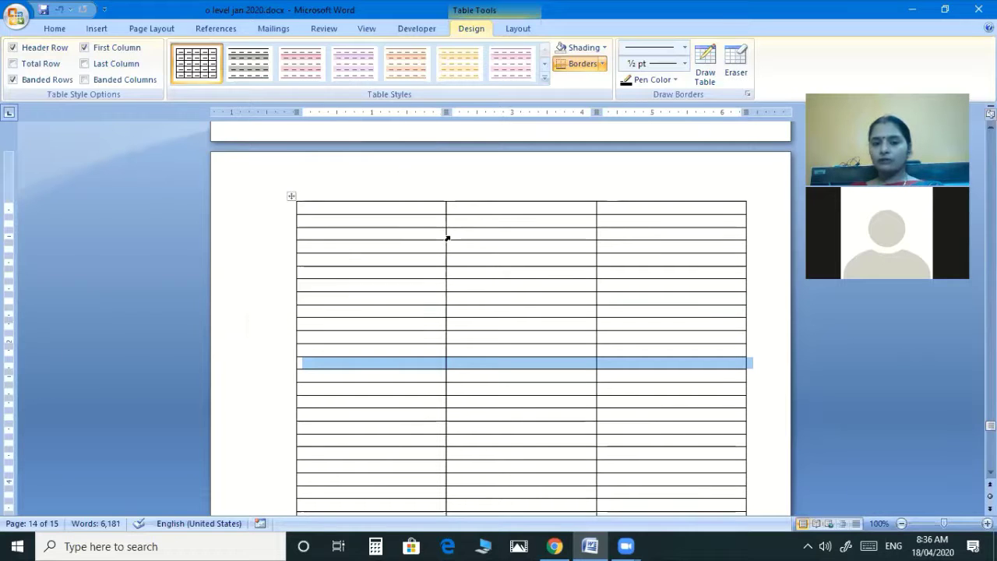
pyautogui.click(300, 209)
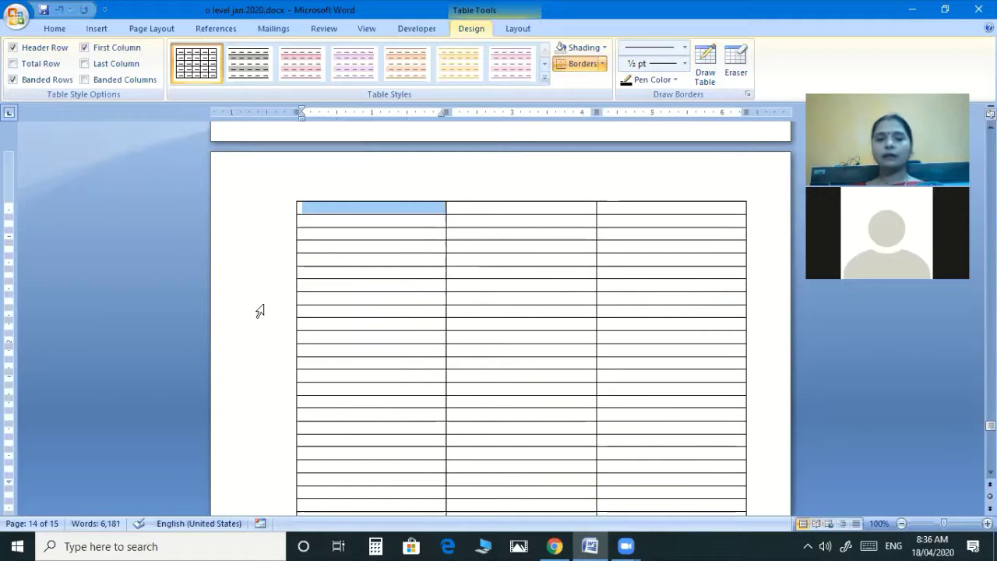
# Step: Enter the headings NAME, POST and BASIC SALARY in the three cells of the table's first row
pyautogui.click(372, 210)
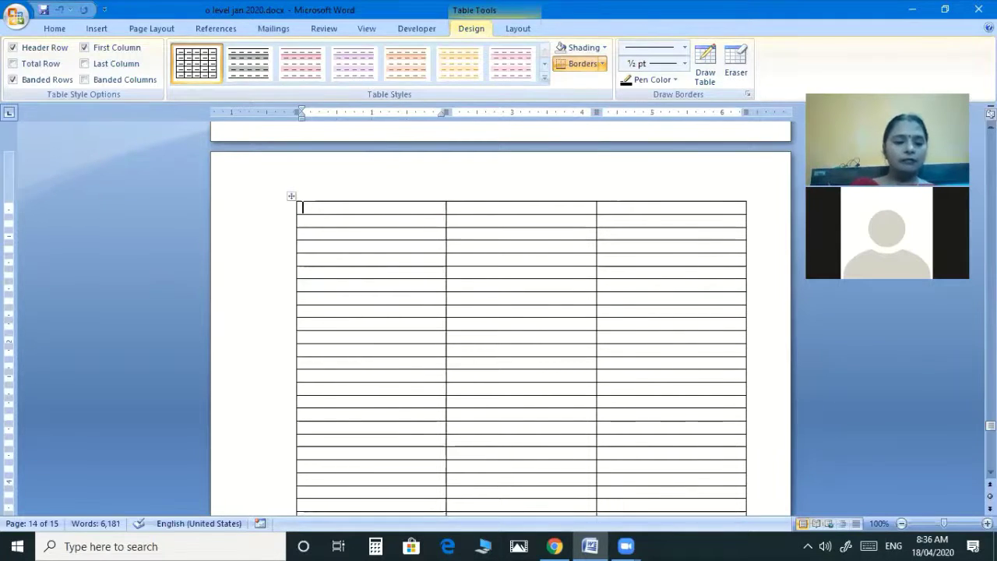
pyautogui.write('NAME')
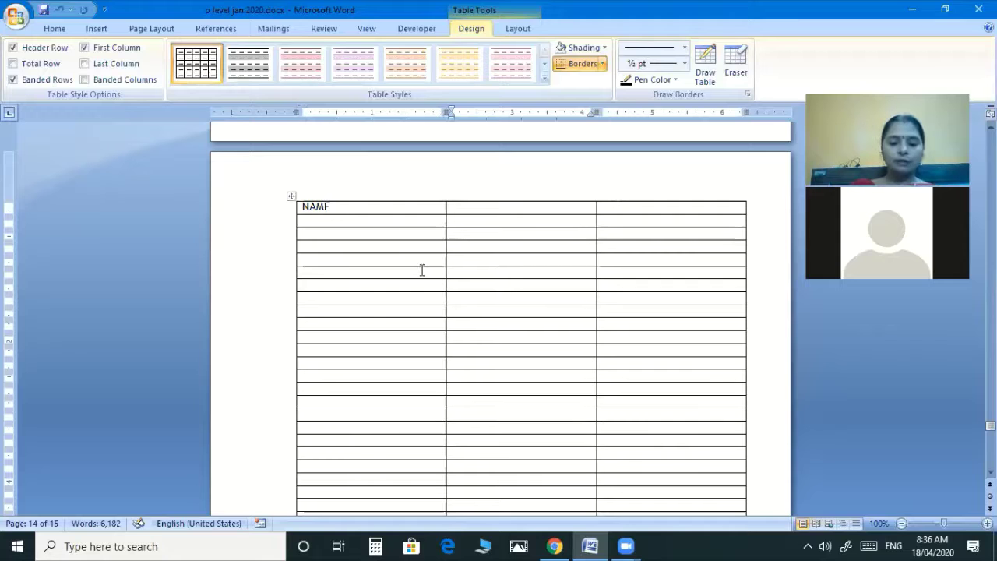
pyautogui.press('Tab')
pyautogui.write('POST')
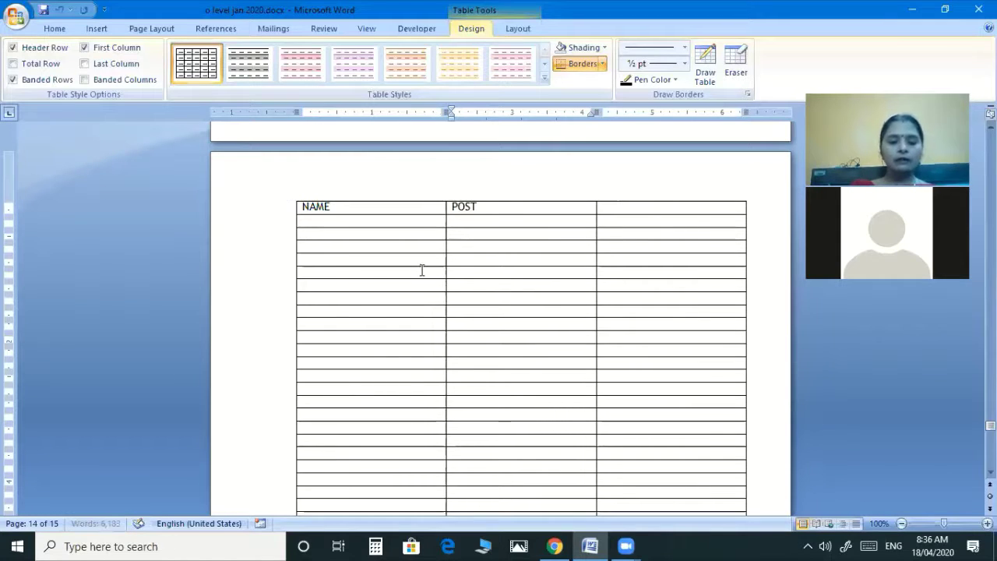
pyautogui.press('Tab')
pyautogui.write('BASIC')
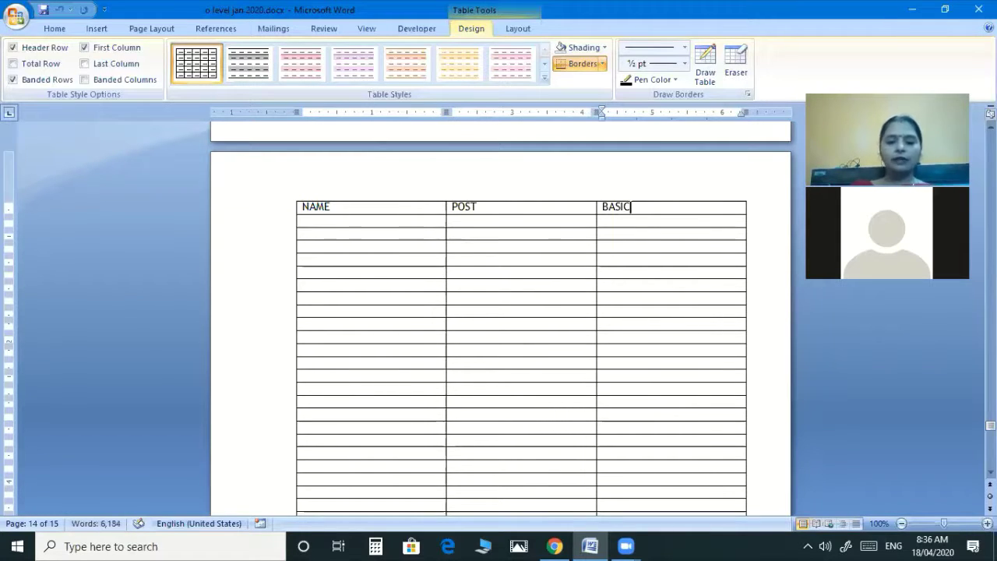
pyautogui.write(' SALARY')
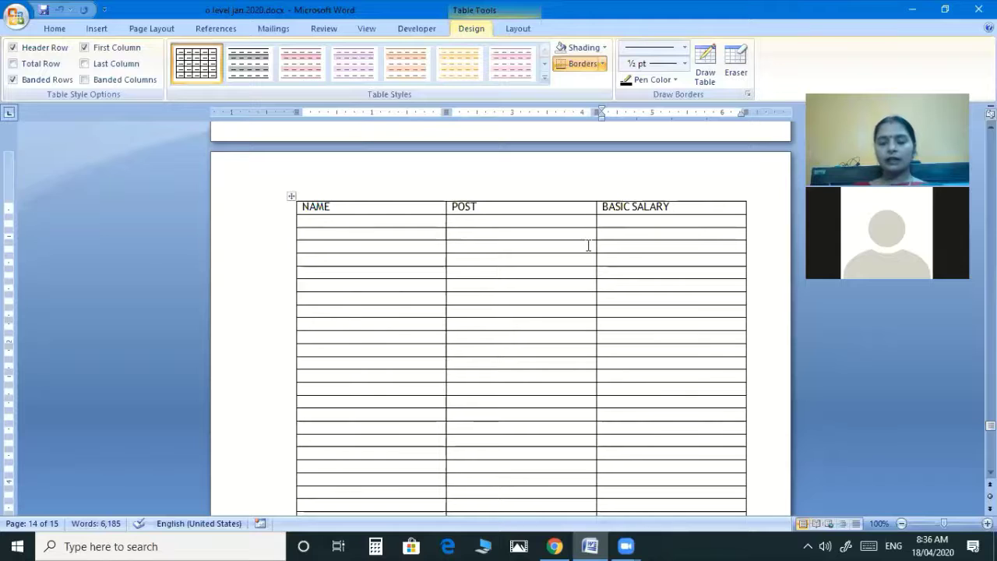
# Step: Undo the column headings and the insertion of the 70-row table
pyautogui.scroll(-3, 588, 246)
pyautogui.scroll(-5, 588, 246)
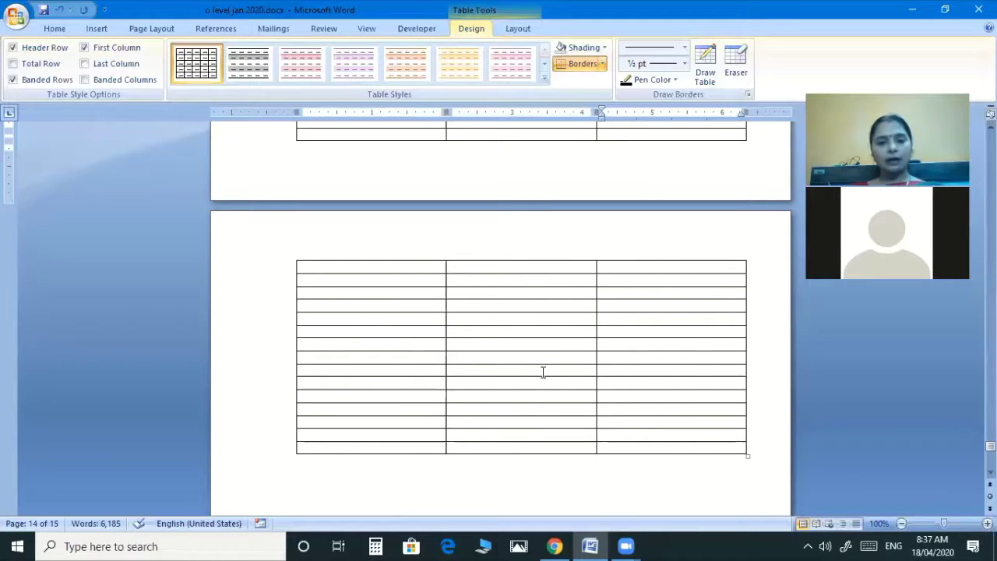
pyautogui.scroll(8, 543, 372)
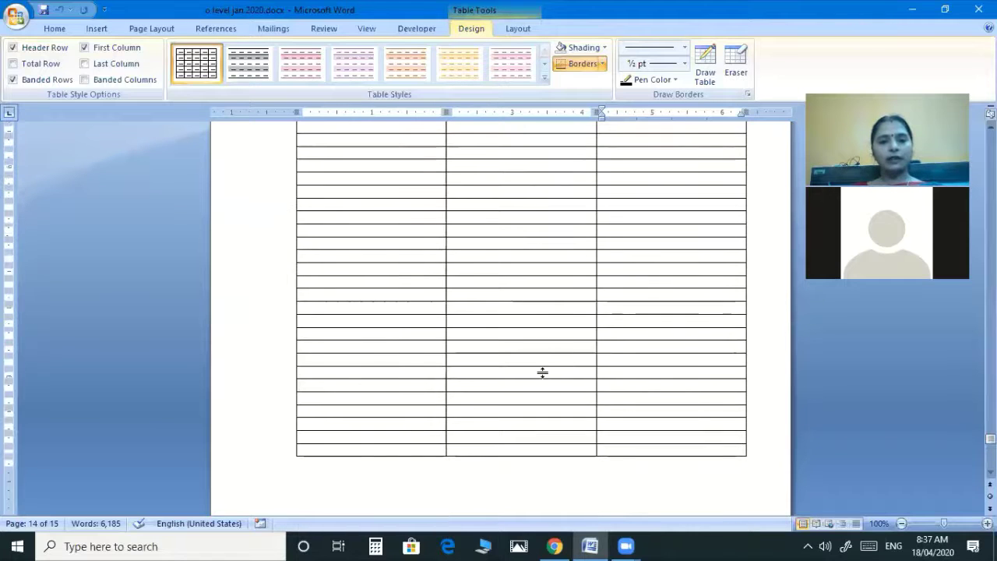
pyautogui.hotkey('ctrl', 'z')
pyautogui.hotkey('ctrl', 'z')
pyautogui.hotkey('ctrl', 'z')
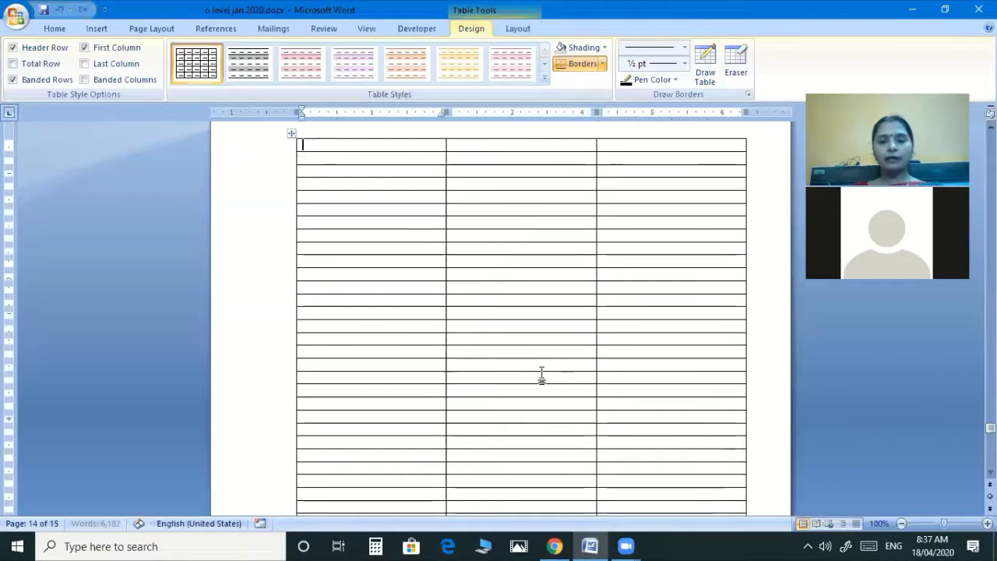
pyautogui.hotkey('ctrl', 'z')
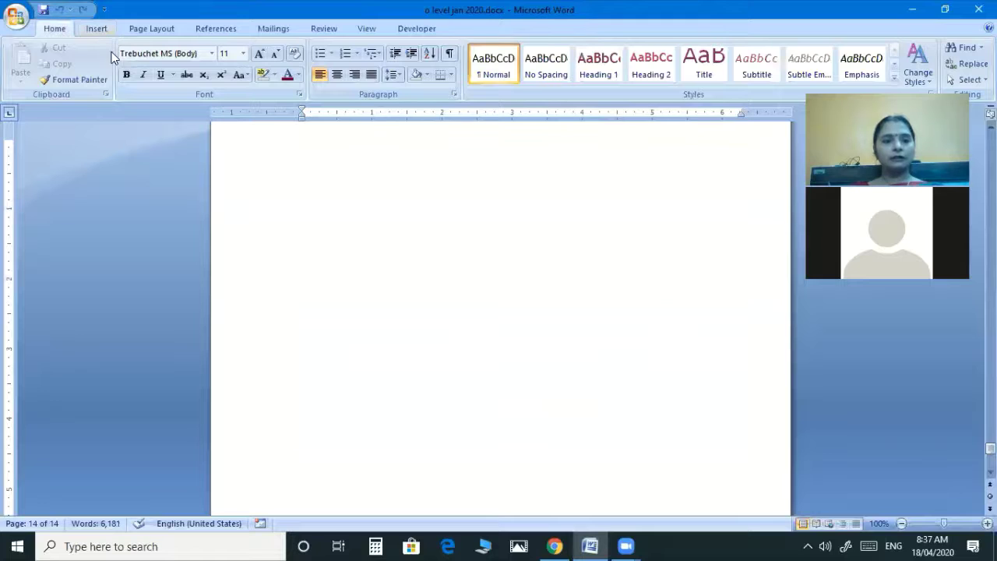
# Step: Insert a table with 3 columns and 200 rows on the blank last page
pyautogui.click(97, 29)
pyautogui.click(115, 73)
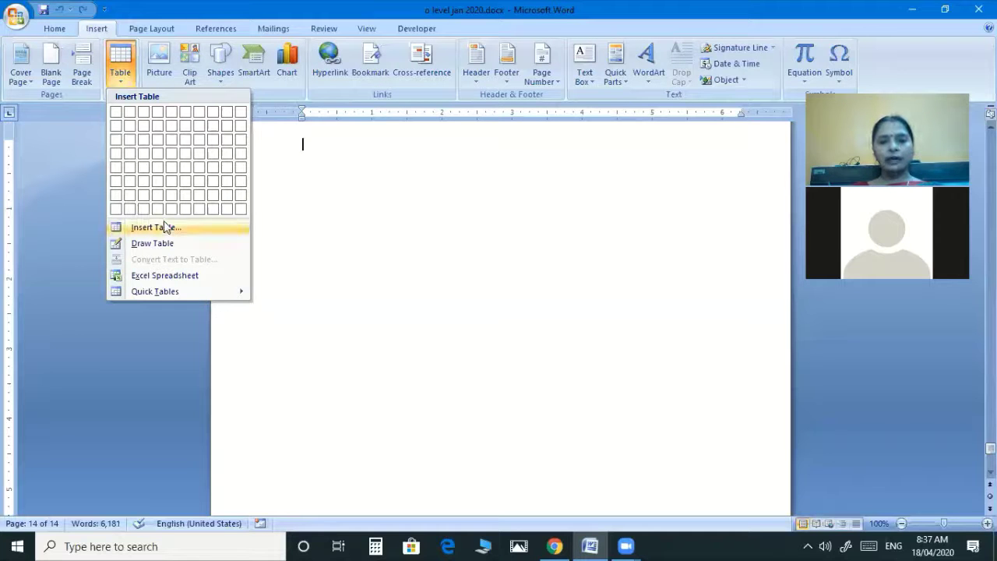
pyautogui.press('Return')
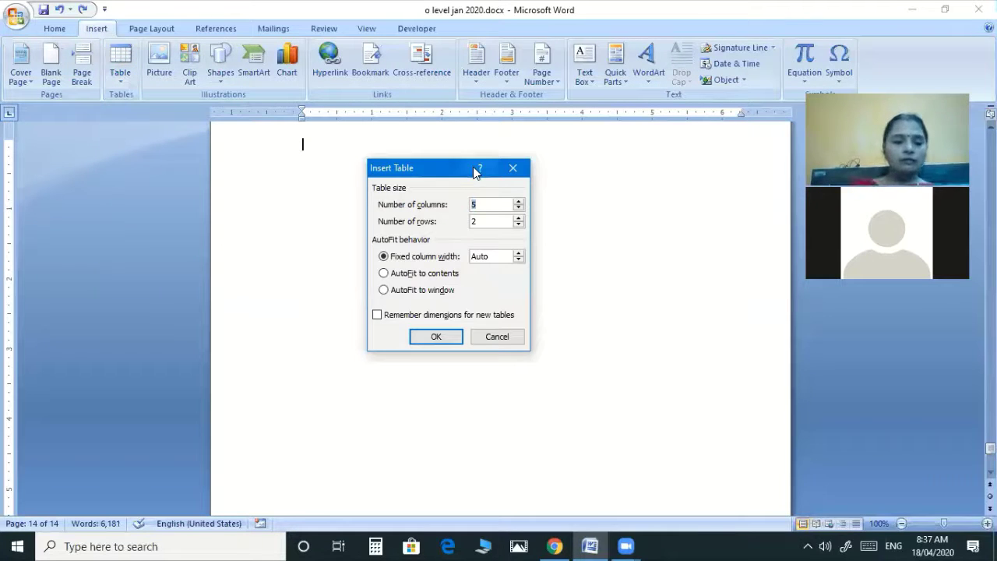
pyautogui.write('3')
pyautogui.press('Tab')
pyautogui.write('2')
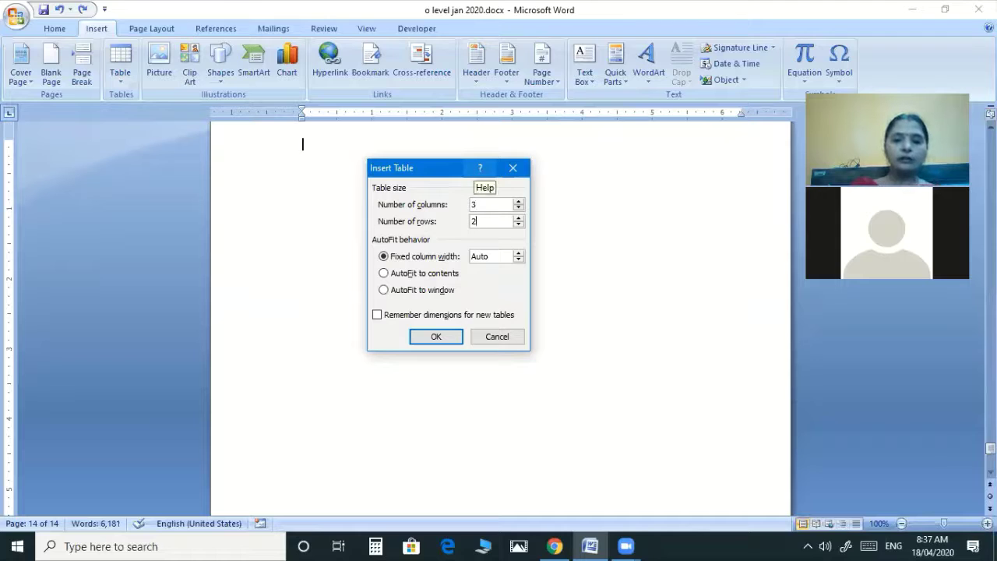
pyautogui.write('00')
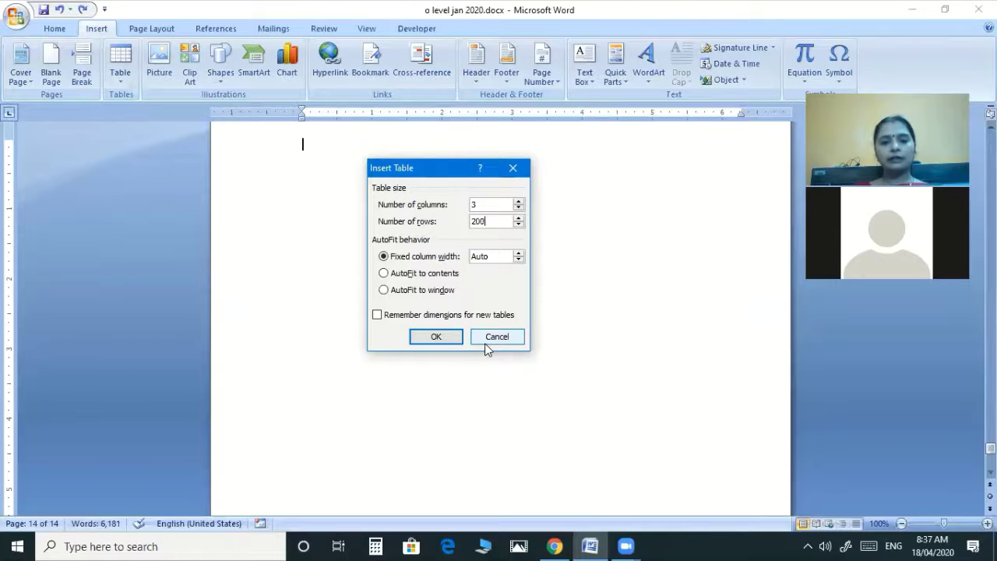
pyautogui.click(436, 336)
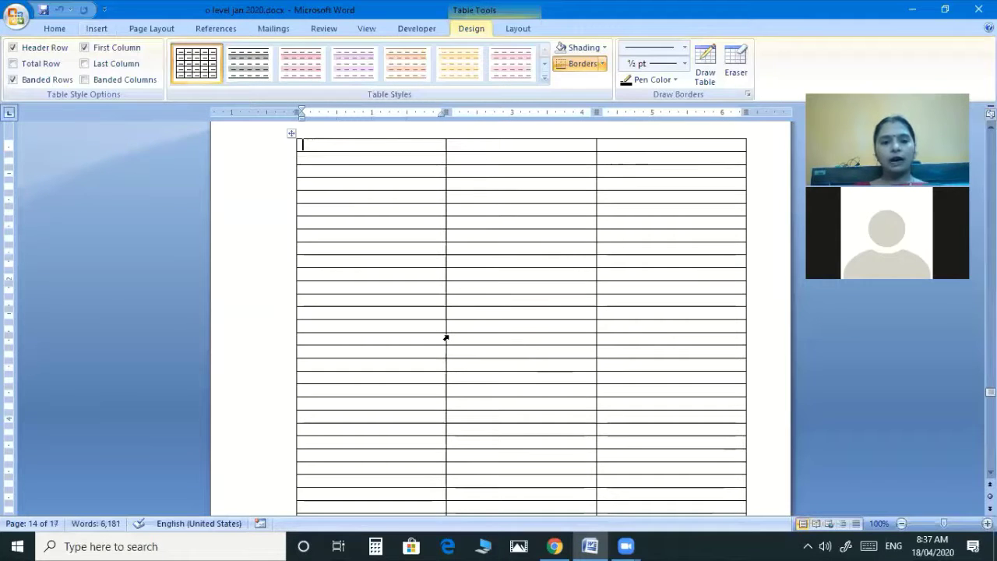
pyautogui.scroll(-10, 445, 337)
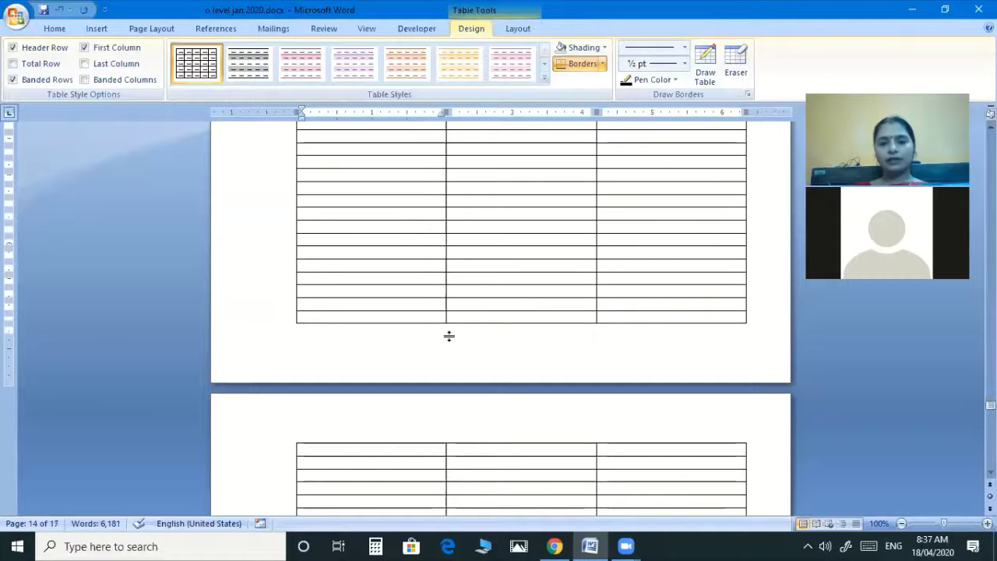
pyautogui.scroll(-5, 445, 337)
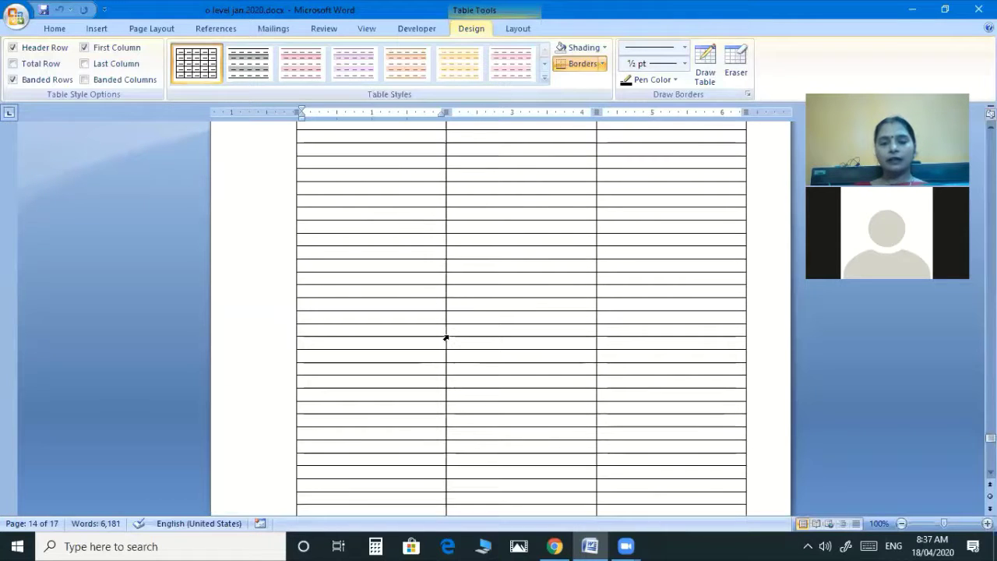
pyautogui.scroll(5, 448, 337)
pyautogui.scroll(-5, 448, 335)
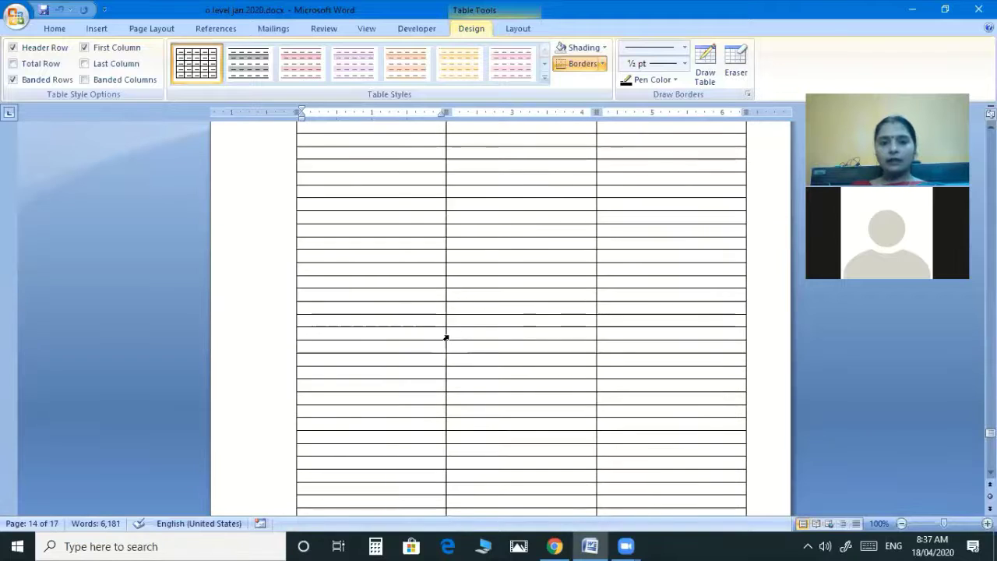
pyautogui.scroll(5, 446, 337)
pyautogui.scroll(5, 445, 337)
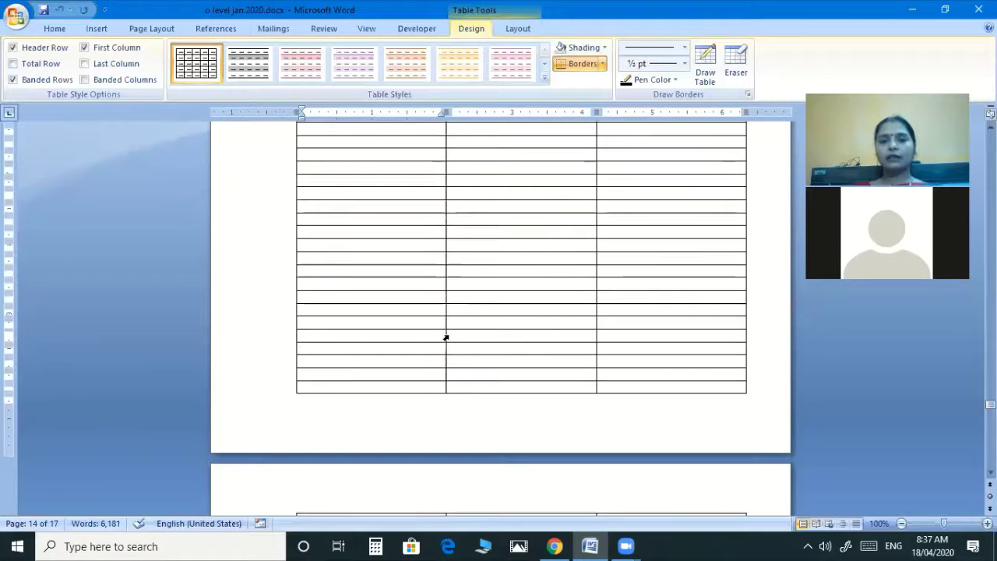
# Step: Compare the available table tools with the cursor inside the 200-row table and in the blank line above it
pyautogui.scroll(5, 446, 337)
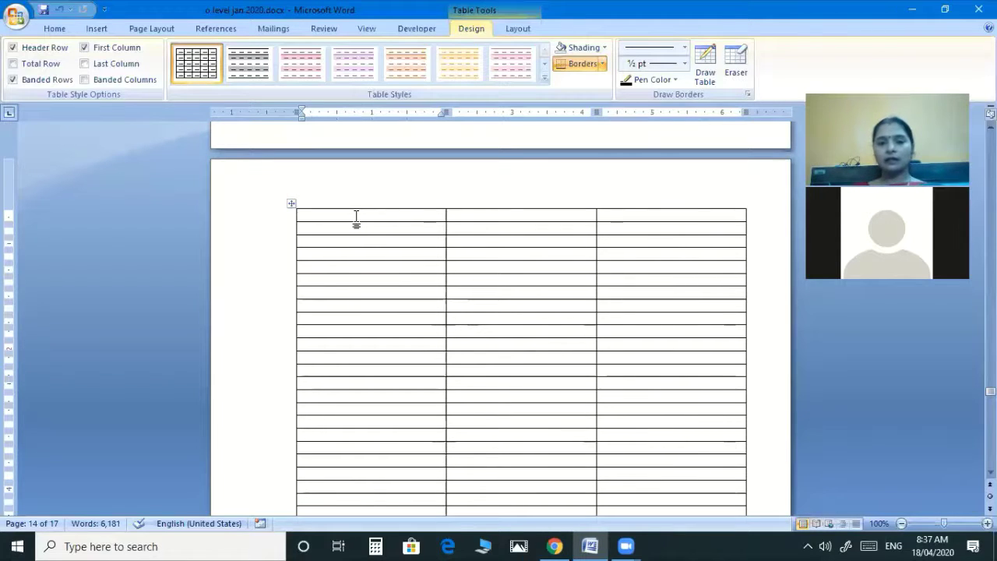
pyautogui.click(381, 305)
pyautogui.press('Tab')
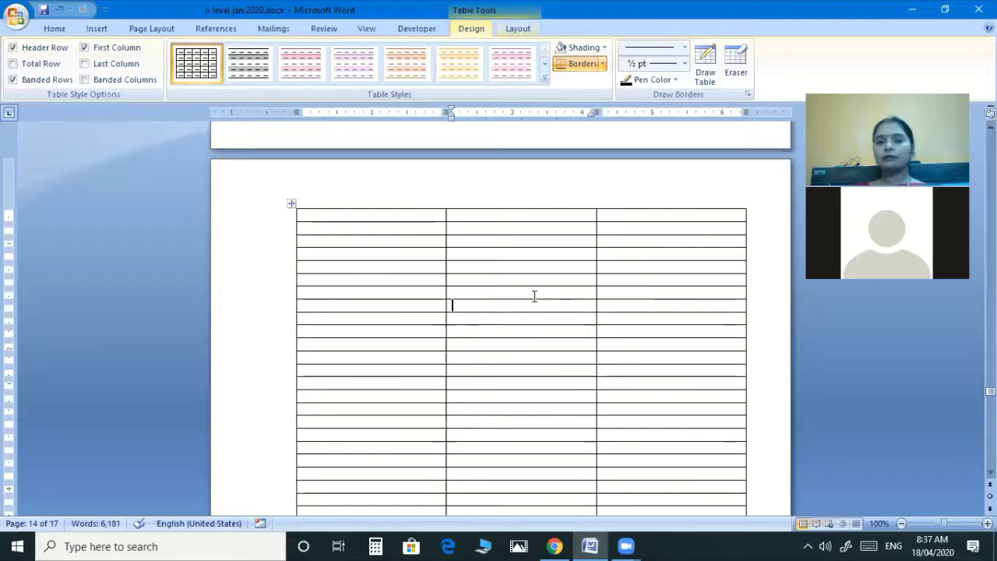
pyautogui.scroll(2, 538, 326)
pyautogui.scroll(3, 359, 263)
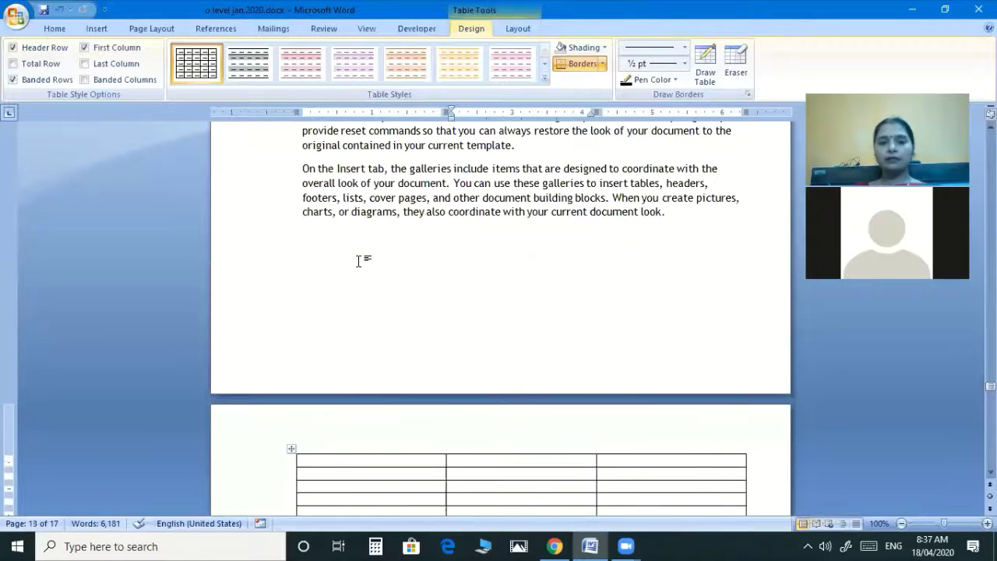
pyautogui.click(358, 261)
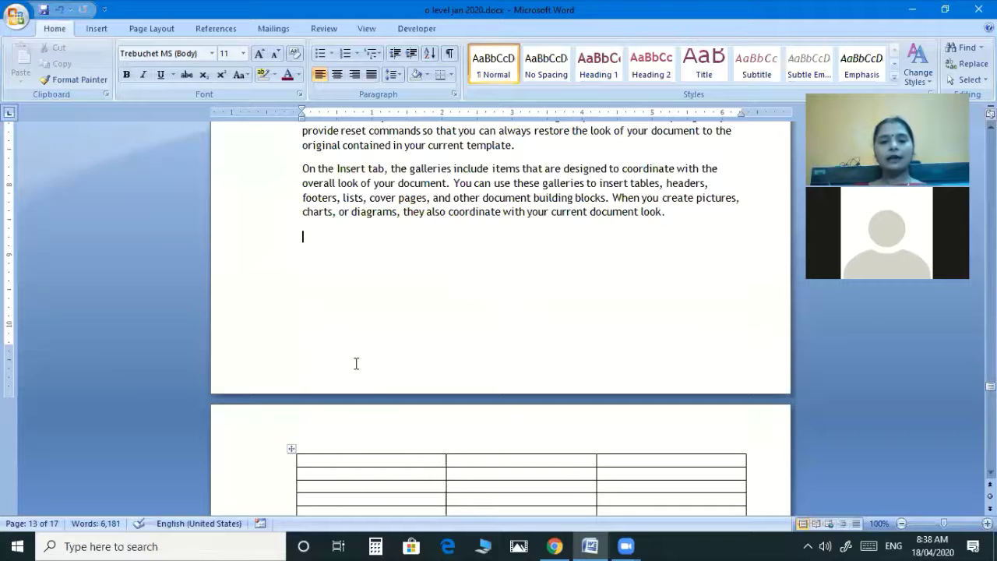
pyautogui.scroll(-3, 369, 392)
pyautogui.click(369, 392)
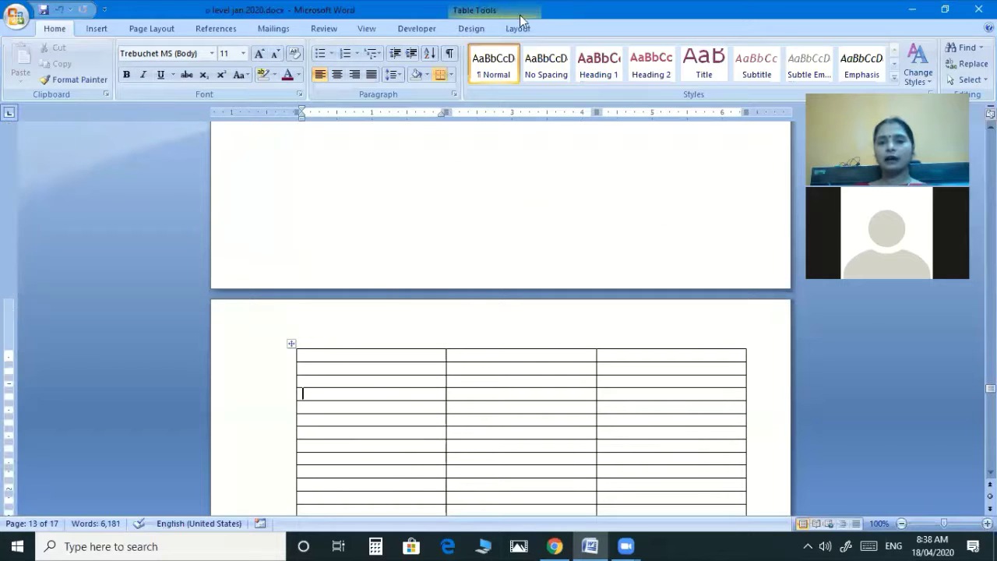
# Step: Turn on repeating header rows for the first row of the 200-row table
pyautogui.click(472, 29)
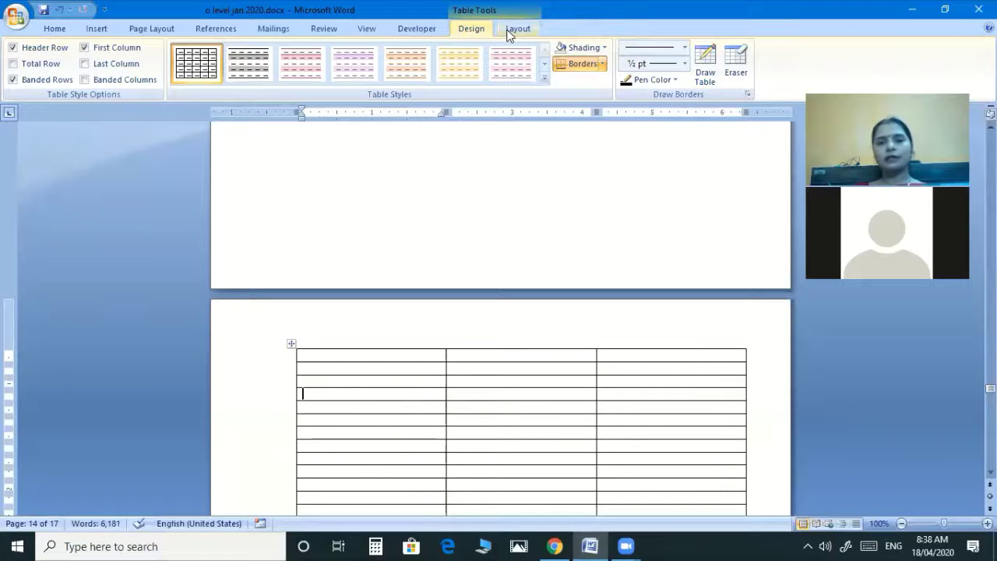
pyautogui.click(508, 35)
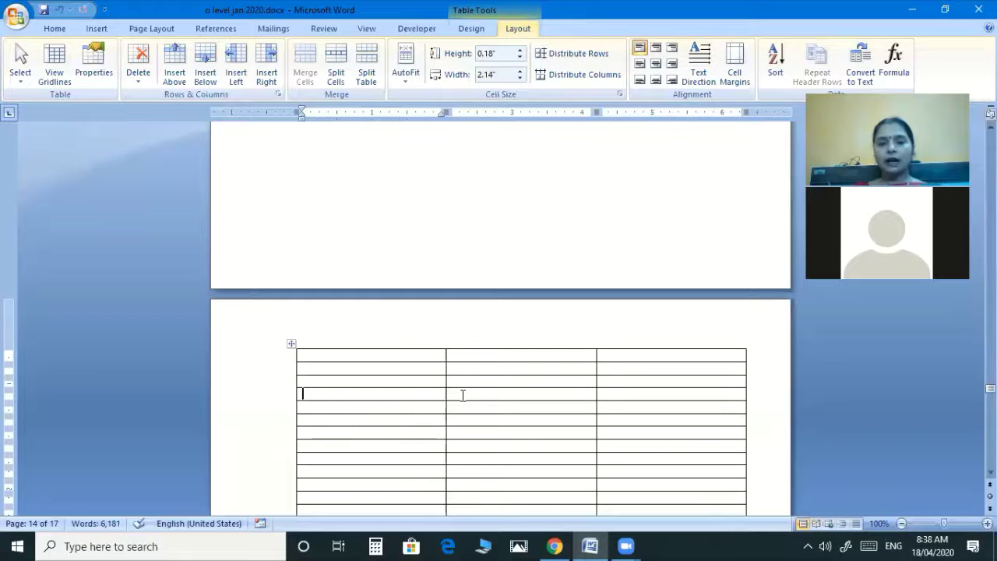
pyautogui.scroll(3, 459, 395)
pyautogui.scroll(-5, 460, 395)
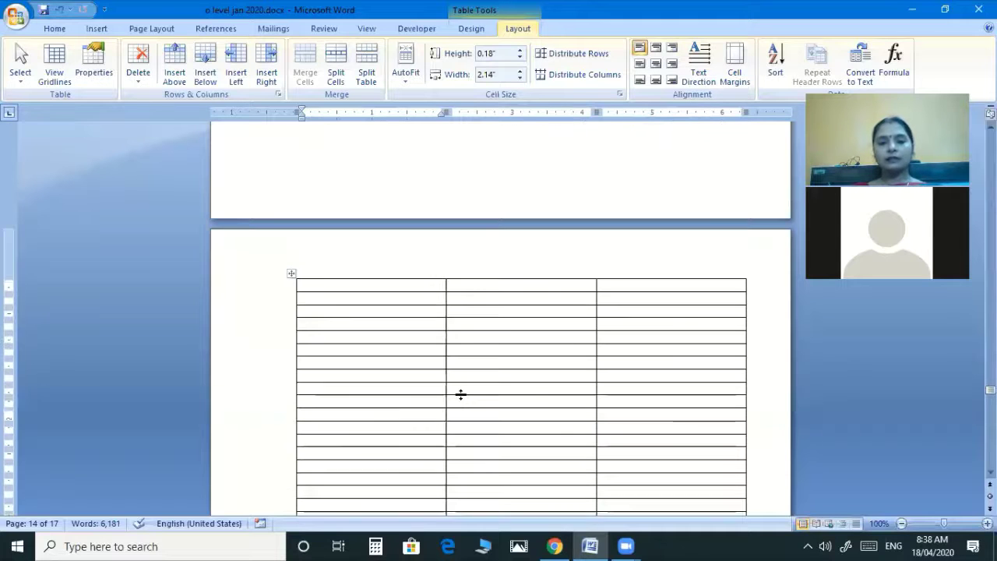
pyautogui.scroll(-2, 383, 214)
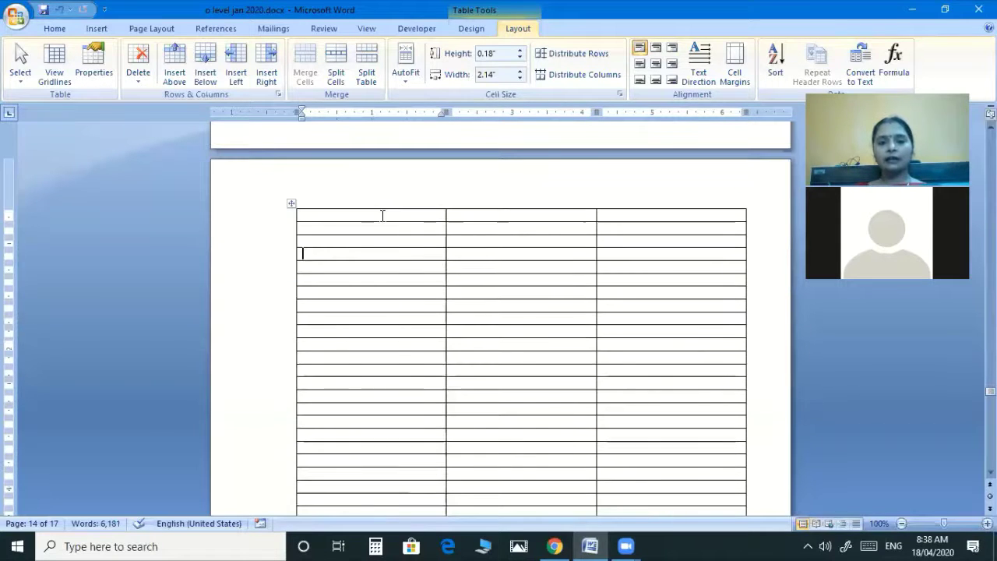
pyautogui.click(382, 215)
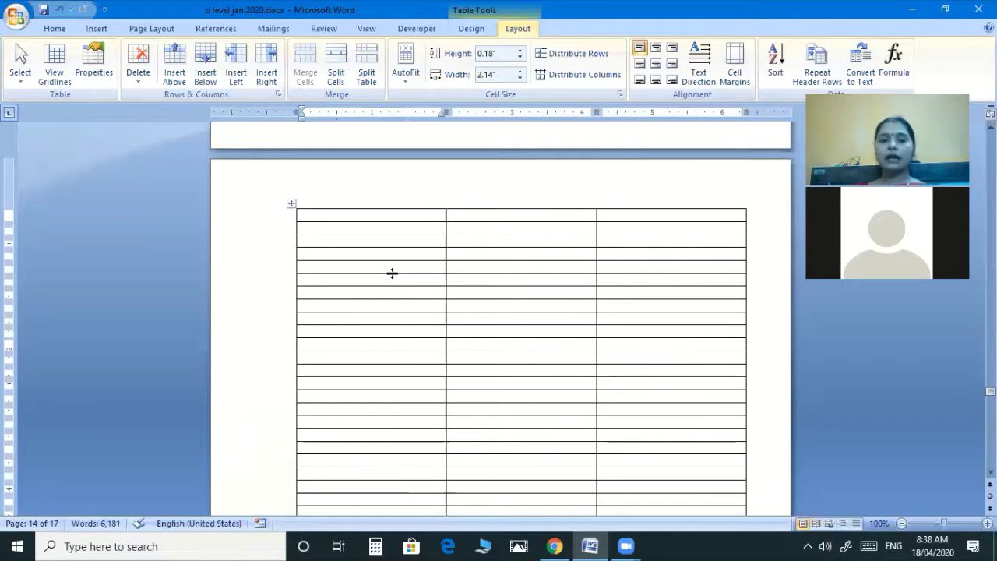
pyautogui.scroll(-3, 392, 273)
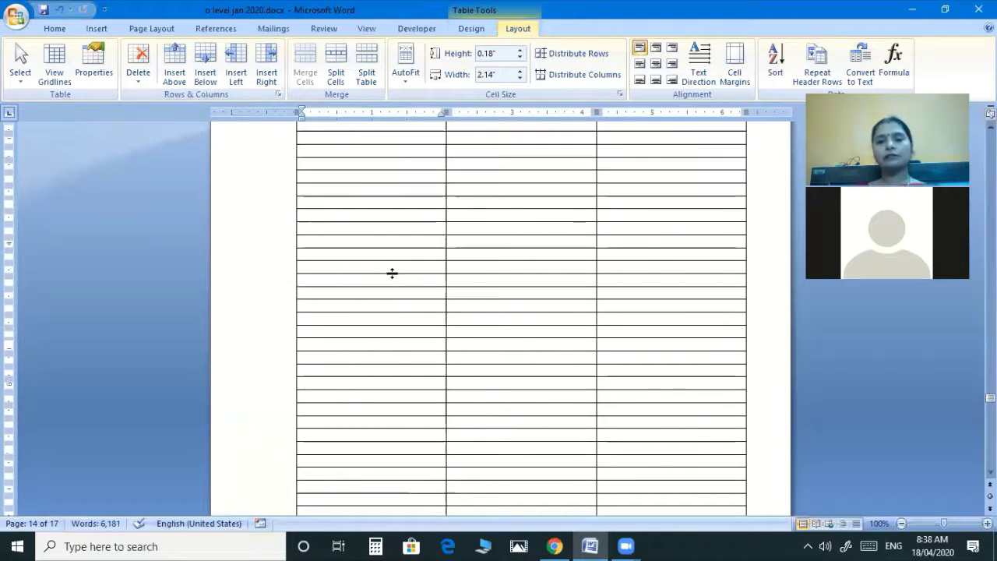
pyautogui.scroll(-2, 392, 274)
pyautogui.scroll(-4, 392, 273)
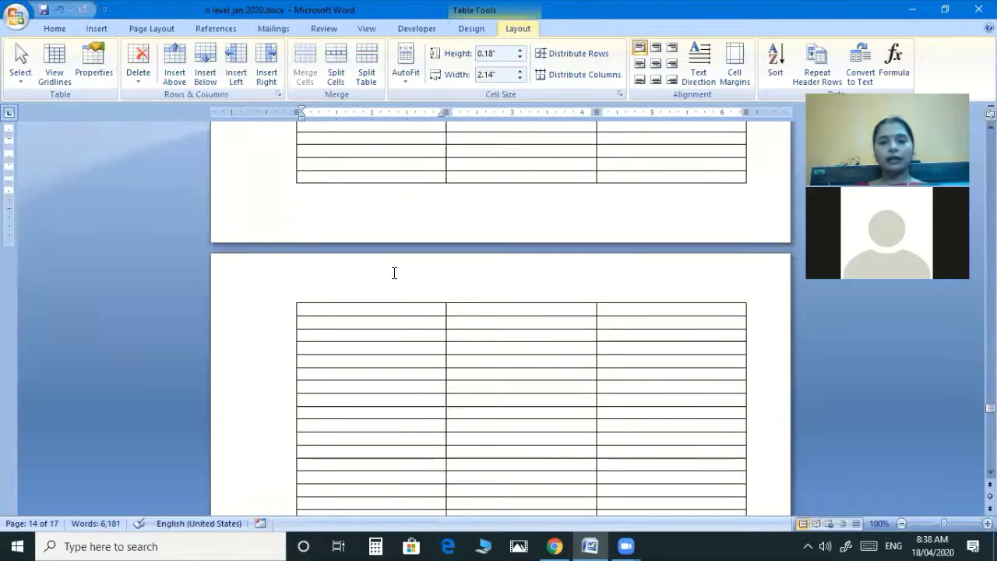
pyautogui.scroll(5, 392, 273)
pyautogui.scroll(4, 392, 274)
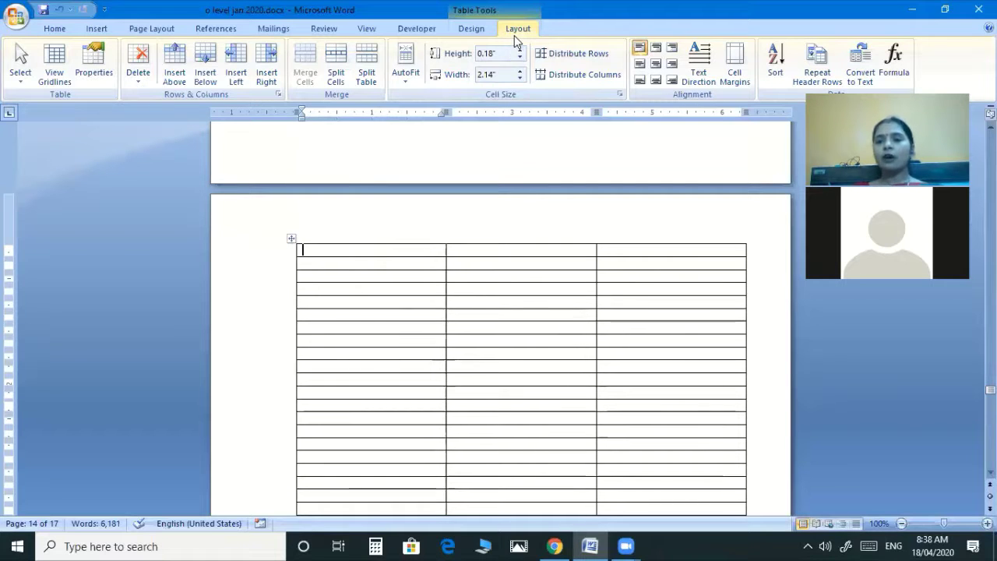
pyautogui.click(812, 59)
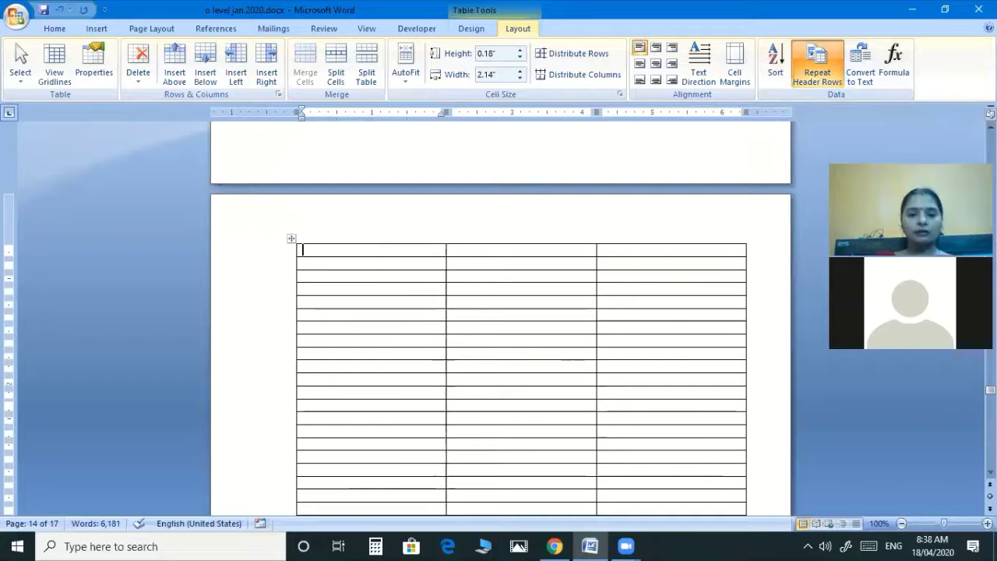
# Step: Enter the headings NAME, POST and CITY in the three cells of the table's first row
pyautogui.write('NA')
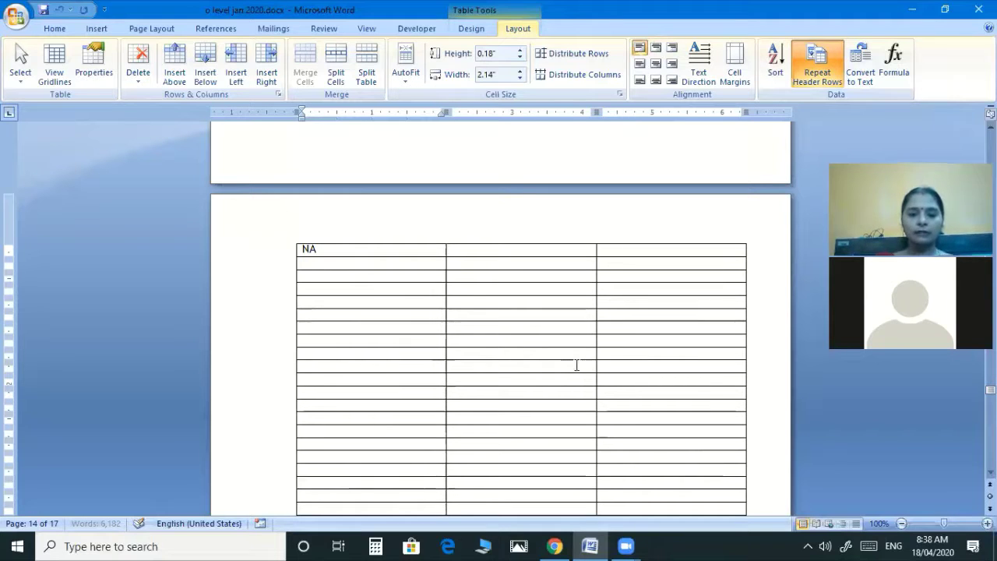
pyautogui.write('ME')
pyautogui.press('Tab')
pyautogui.press('Tab')
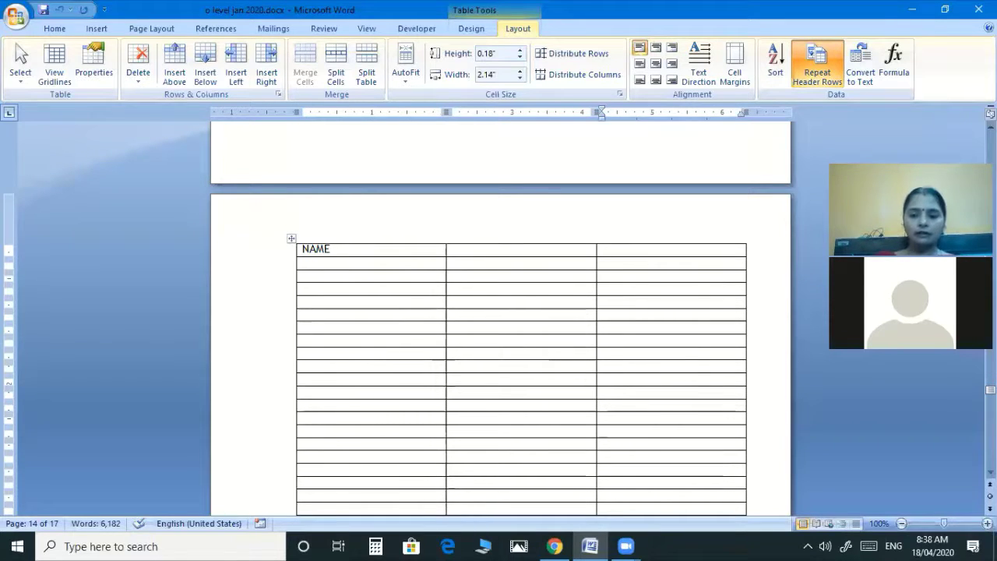
pyautogui.write('PO')
pyautogui.press('BackSpace')
pyautogui.press('BackSpace')
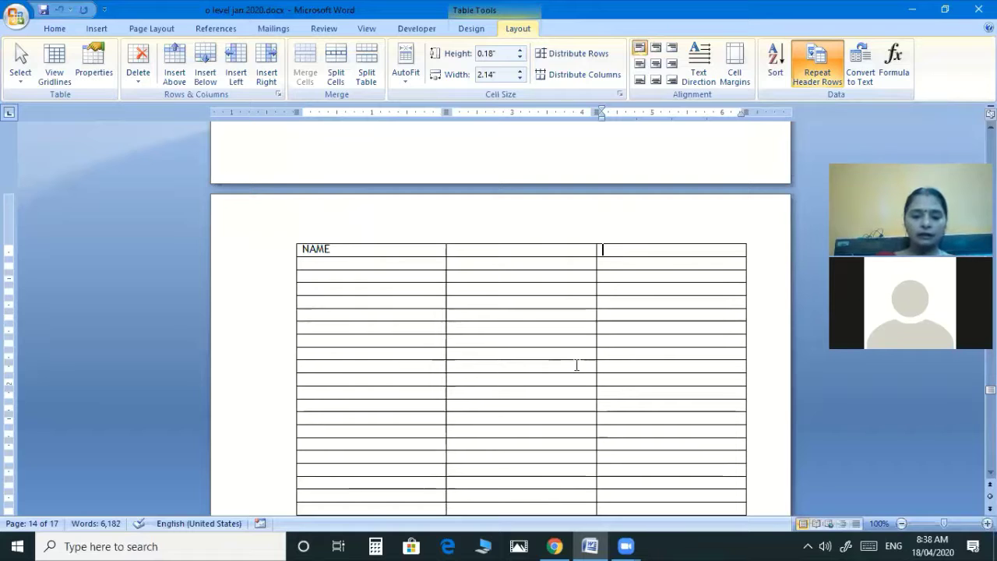
pyautogui.hotkey('shift', 'Tab')
pyautogui.write('POST')
pyautogui.press('Tab')
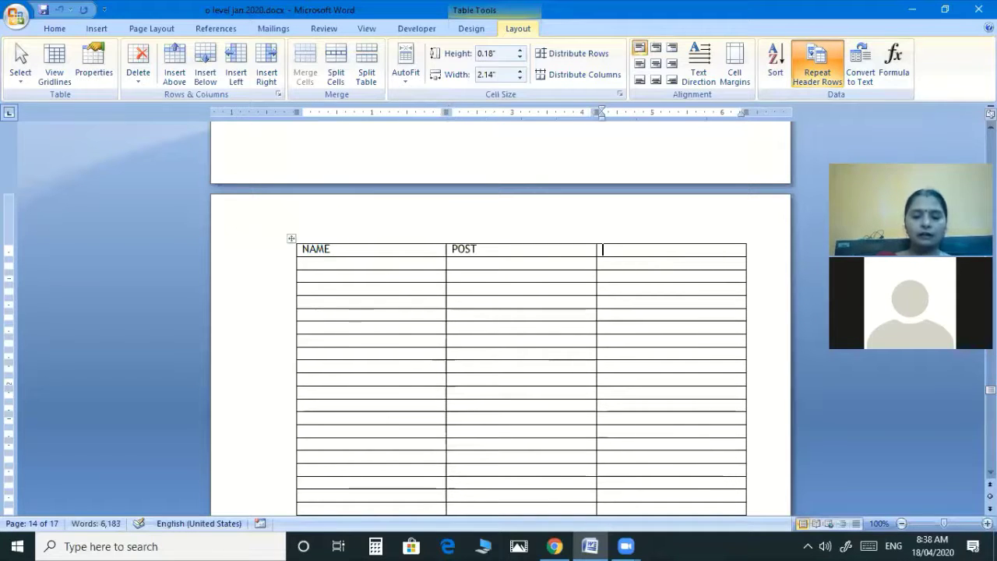
pyautogui.write('CITY')
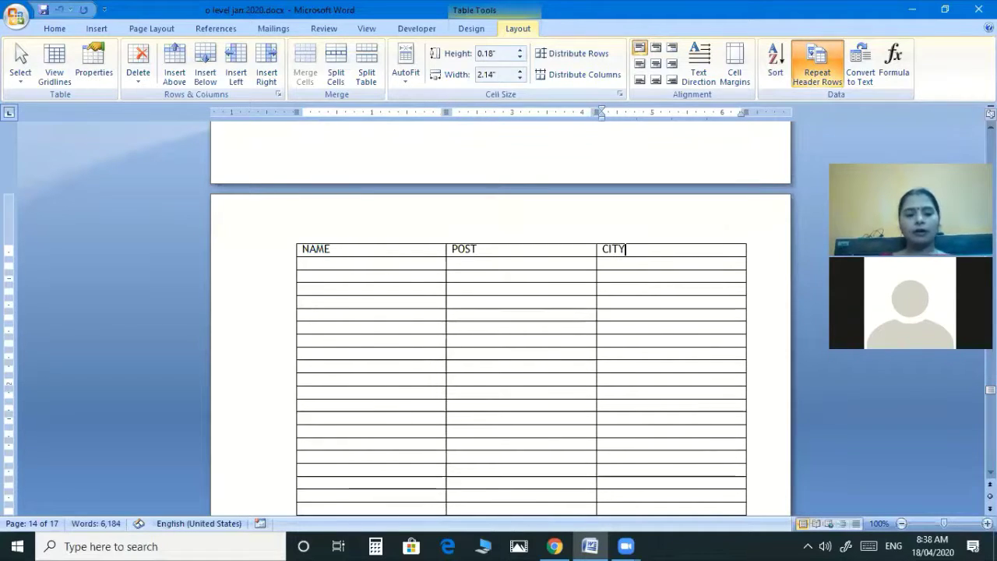
pyautogui.press('Tab')
# Step: Examine the header row at the start of each following page of the table
pyautogui.scroll(-3, 608, 412)
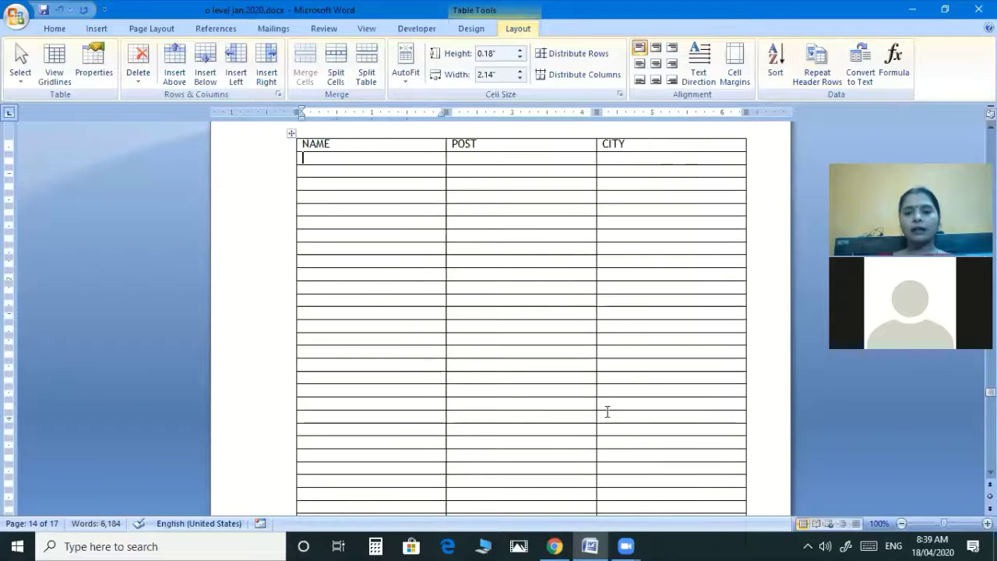
pyautogui.scroll(-1, 607, 411)
pyautogui.scroll(5, 606, 410)
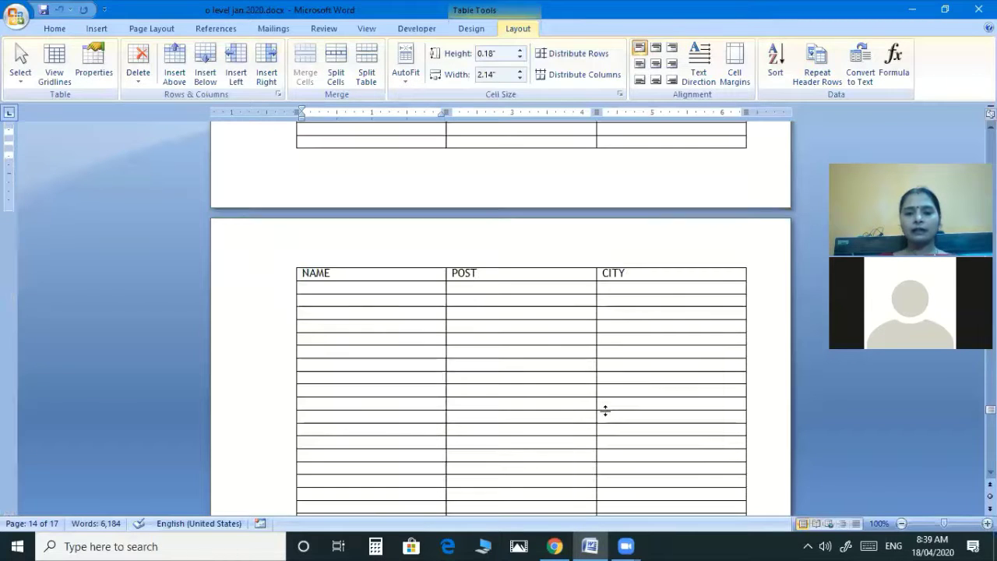
pyautogui.scroll(-5, 605, 411)
pyautogui.scroll(6, 606, 411)
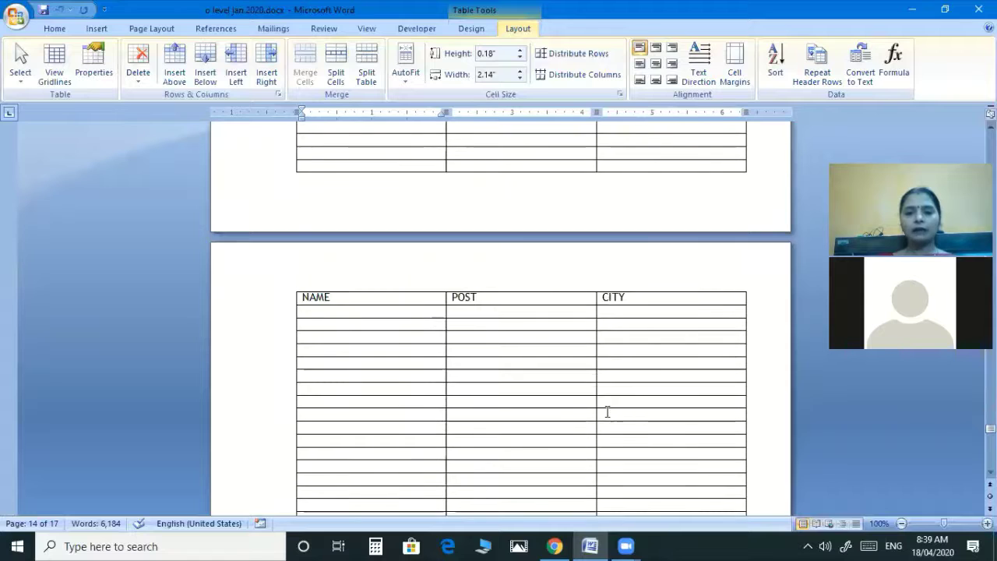
pyautogui.scroll(-4, 607, 411)
pyautogui.scroll(4, 607, 411)
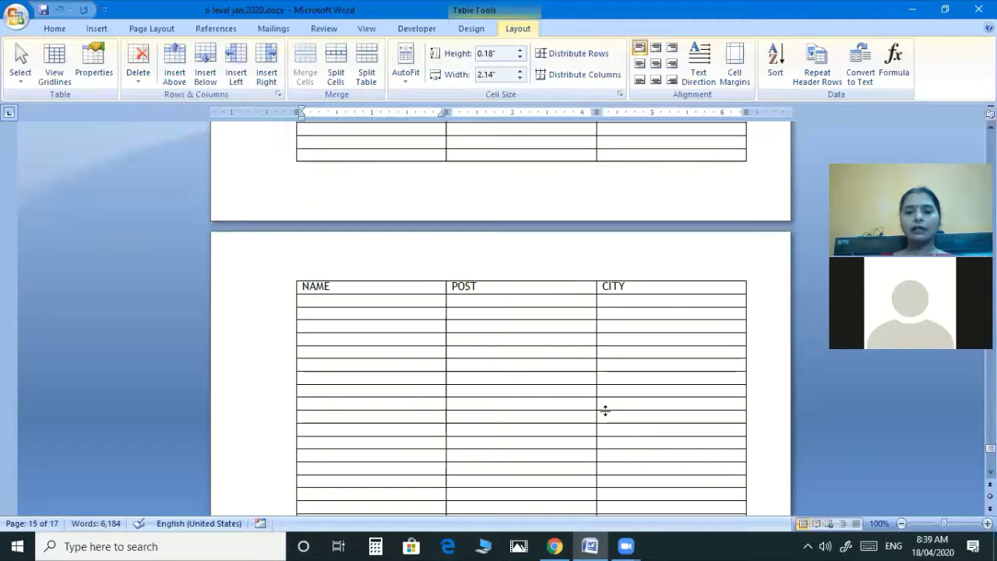
pyautogui.scroll(-5, 607, 411)
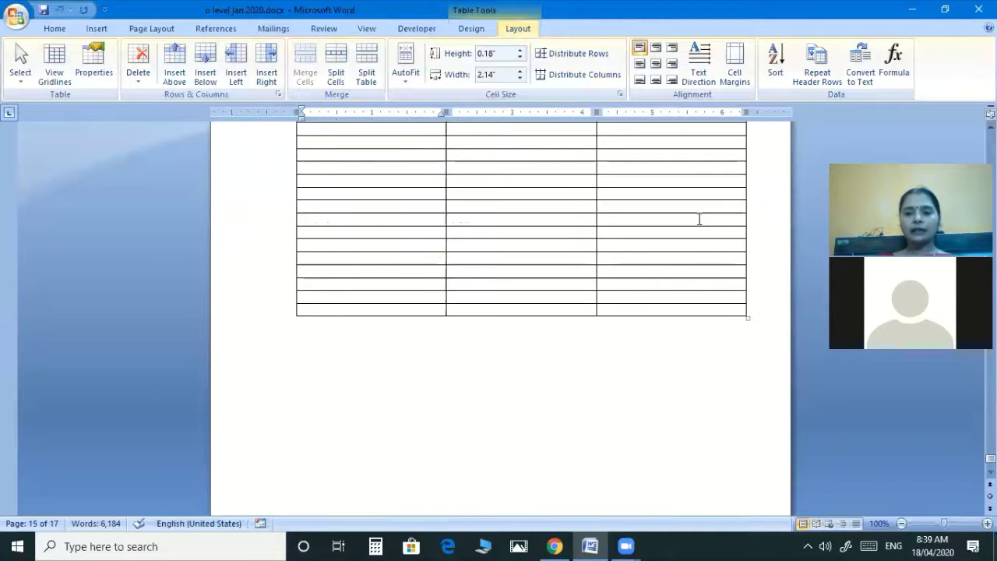
# Step: Add new rows at the end of the table until three blank rows extend onto a new page
pyautogui.scroll(1, 685, 311)
pyautogui.click(685, 324)
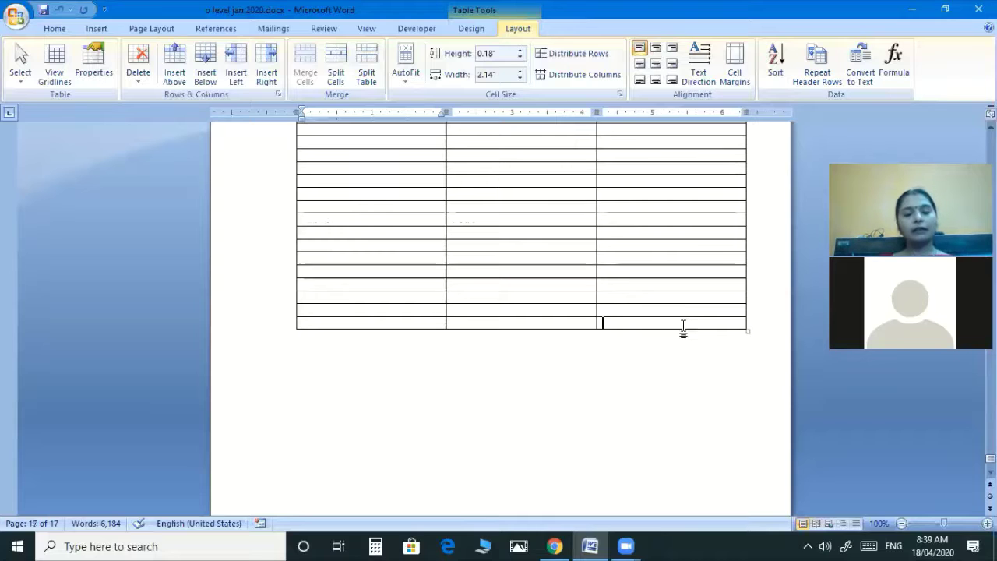
pyautogui.press('Tab')
pyautogui.press('Tab')
pyautogui.press('Tab')
pyautogui.press('Tab')
pyautogui.press('Tab')
pyautogui.press('Tab')
pyautogui.press('Tab')
pyautogui.press('Tab')
pyautogui.press('Tab')
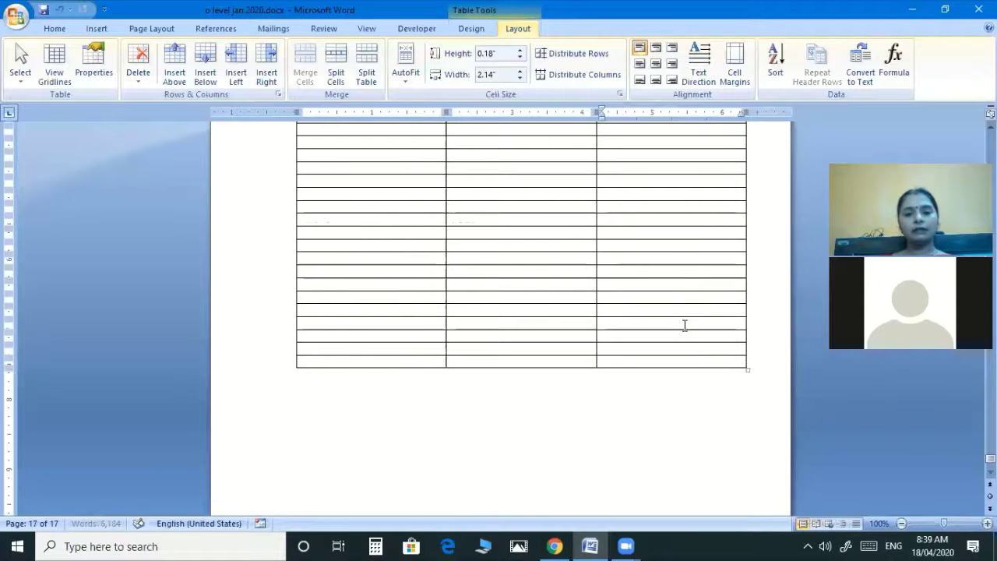
pyautogui.press('Tab')
pyautogui.press('Tab')
pyautogui.press('Tab')
pyautogui.press('Tab')
pyautogui.press('Tab')
pyautogui.press('Tab')
pyautogui.press('Tab')
pyautogui.press('Tab')
pyautogui.press('Tab')
pyautogui.press('Tab')
pyautogui.press('Tab')
pyautogui.press('Tab')
pyautogui.press('Tab')
pyautogui.press('Tab')
pyautogui.press('Tab')
pyautogui.press('Tab')
pyautogui.press('Tab')
pyautogui.press('Tab')
pyautogui.press('Tab')
pyautogui.press('Tab')
pyautogui.press('Tab')
pyautogui.press('Tab')
pyautogui.press('Tab')
pyautogui.press('Tab')
pyautogui.press('Tab')
pyautogui.press('Tab')
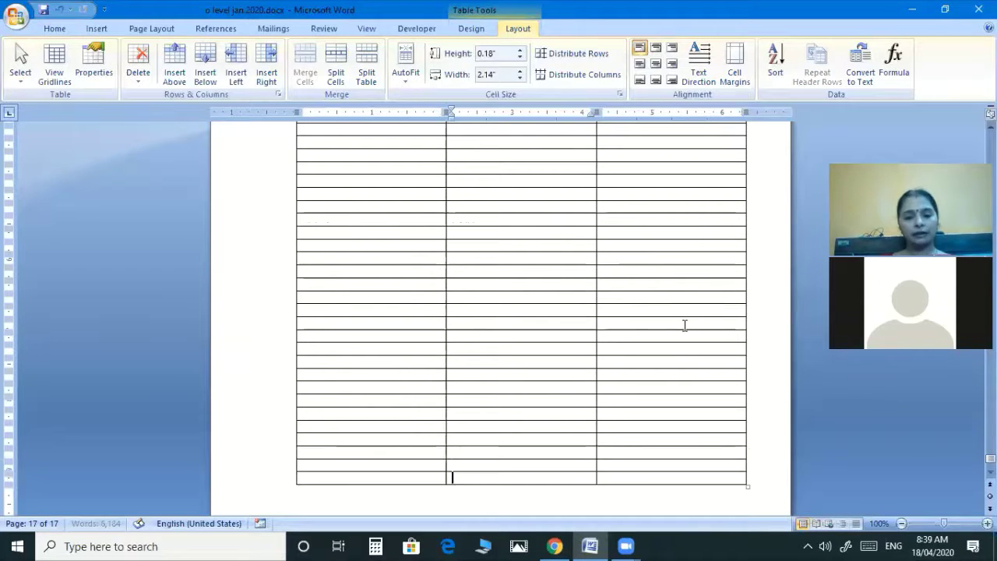
pyautogui.press('Tab')
pyautogui.scroll(-2, 685, 326)
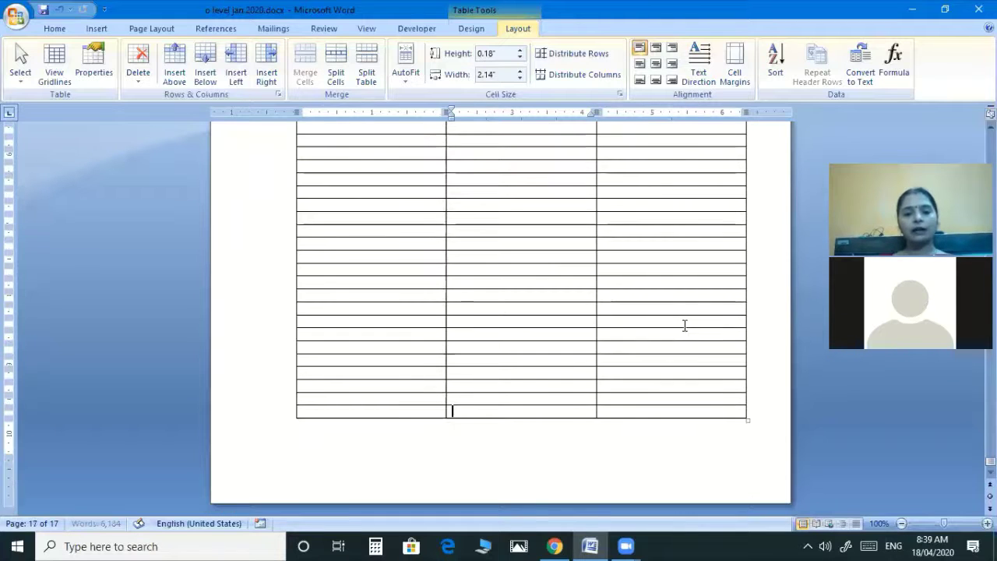
pyautogui.press('Tab')
pyautogui.press('Tab')
pyautogui.press('Tab')
pyautogui.press('Tab')
pyautogui.press('Tab')
pyautogui.press('Tab')
pyautogui.hotkey('ctrl', 'z')
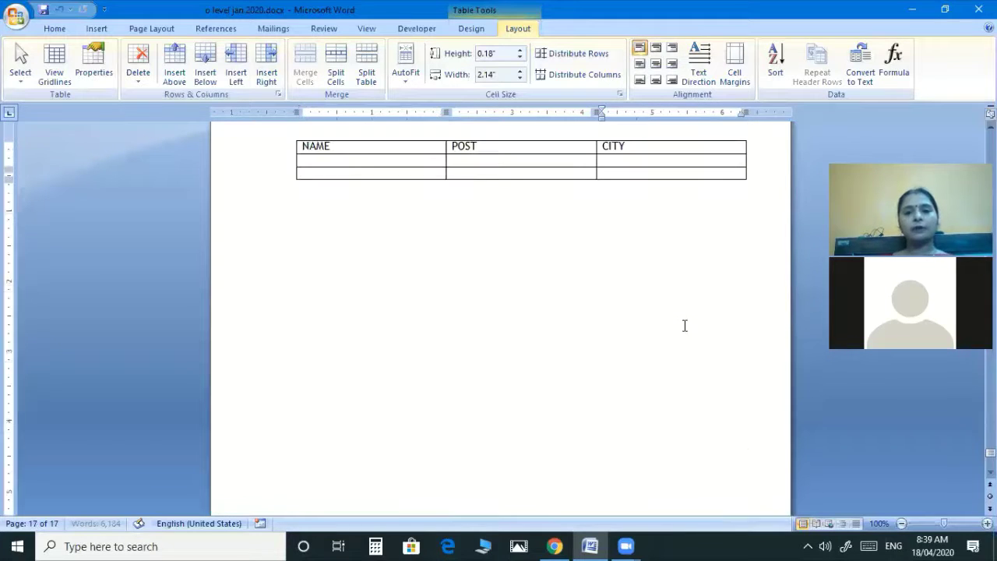
pyautogui.press('Tab')
pyautogui.press('Tab')
pyautogui.press('Tab')
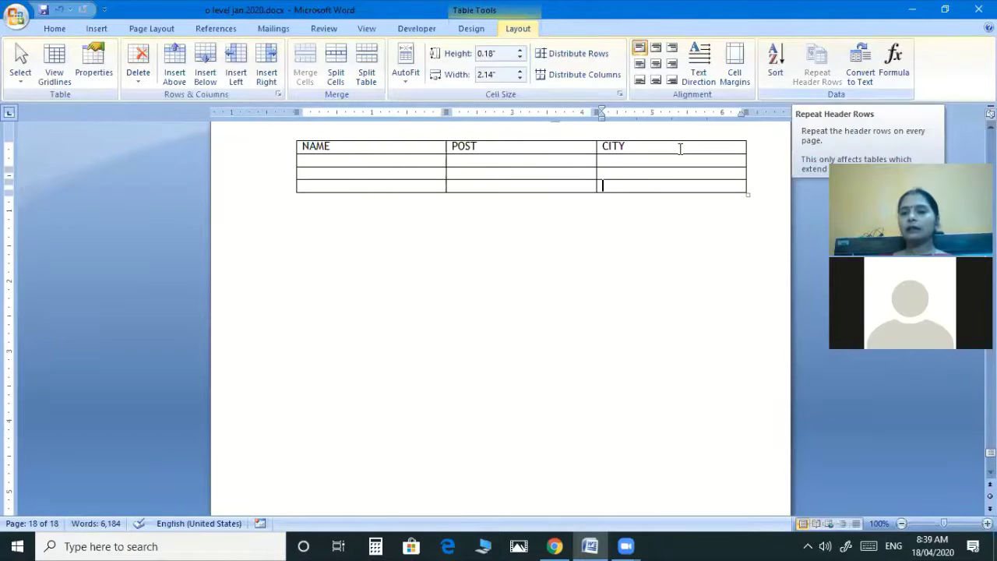
# Step: Add an empty paragraph below the end of the table on the last page
pyautogui.click(557, 159)
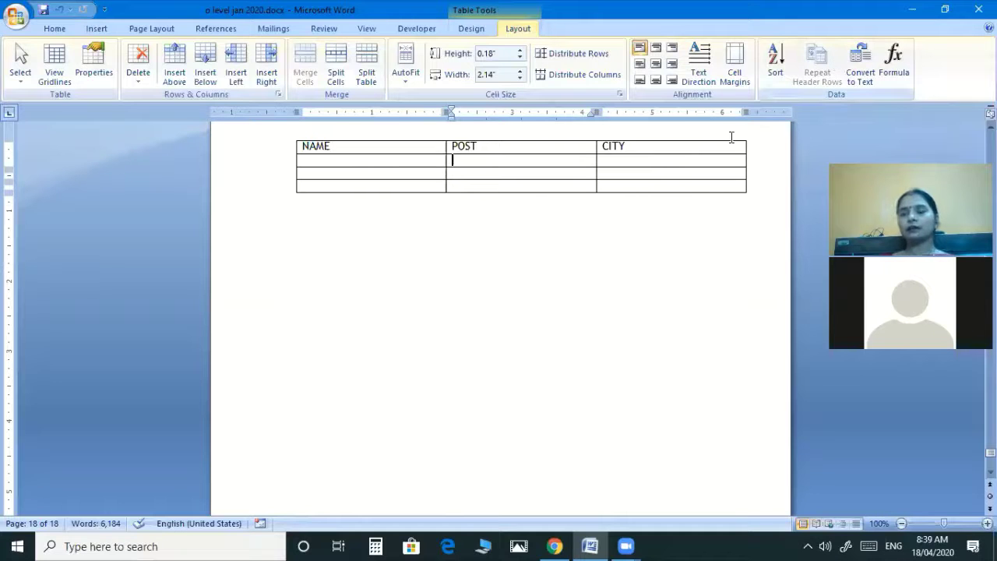
pyautogui.click(497, 345)
pyautogui.scroll(3, 497, 345)
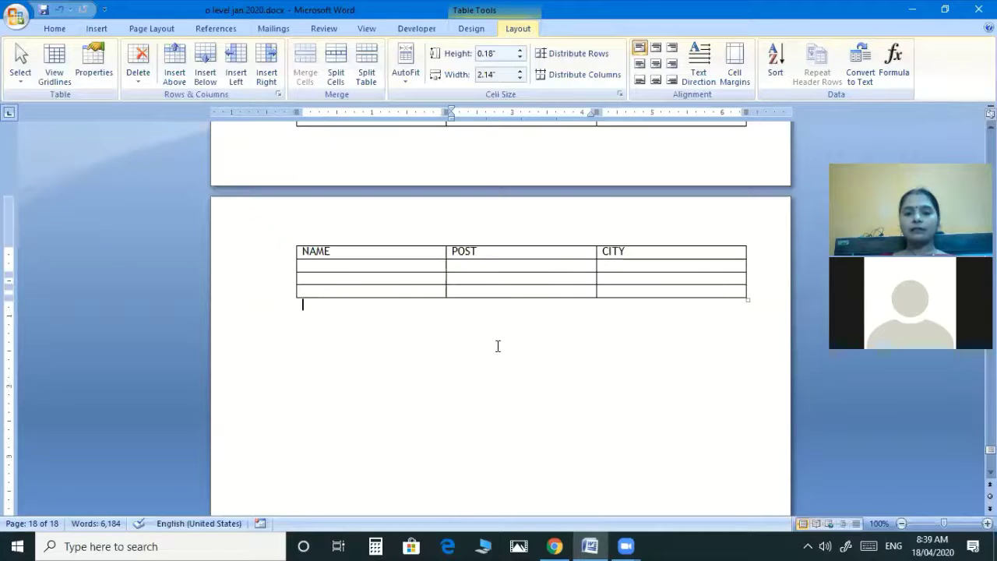
pyautogui.press('Return')
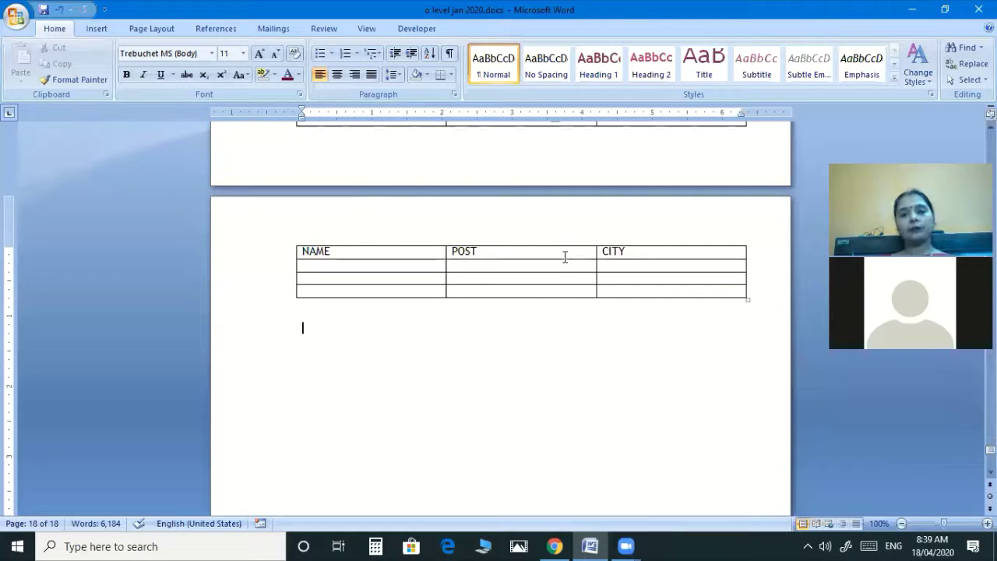
pyautogui.click(97, 28)
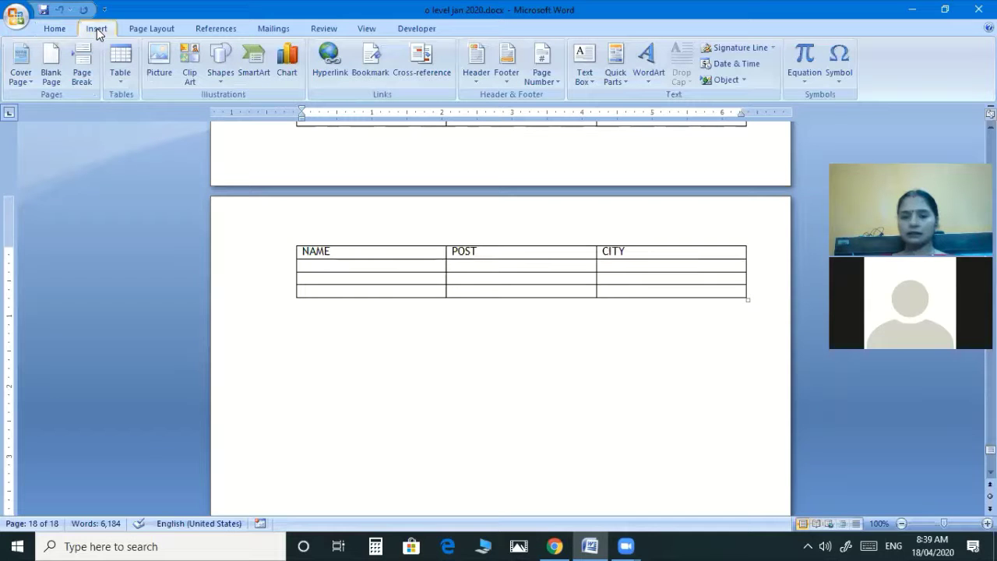
pyautogui.click(353, 278)
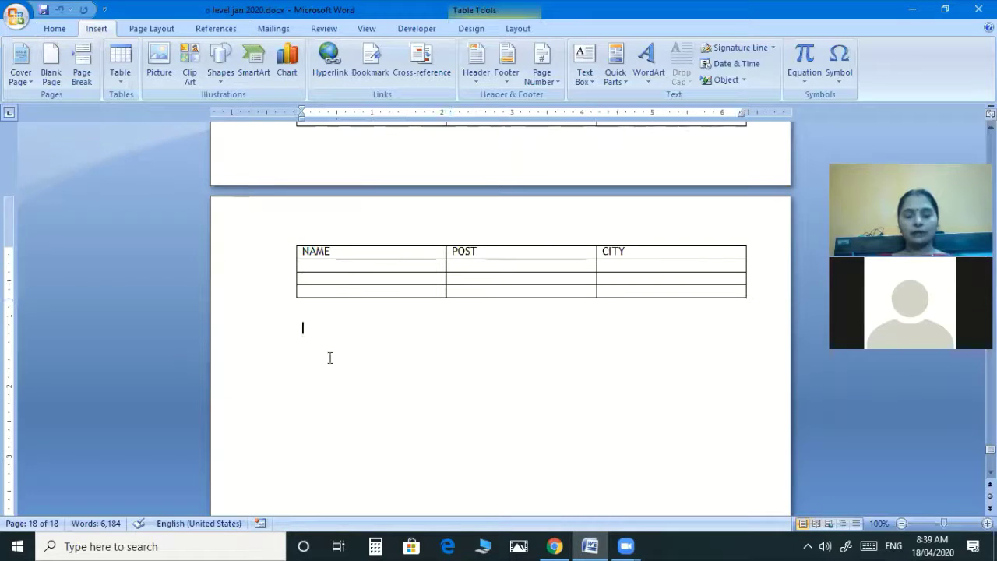
# Step: Add a line below the table with the tab-separated headings NAME, POST, CITY and BASIC
pyautogui.click(116, 80)
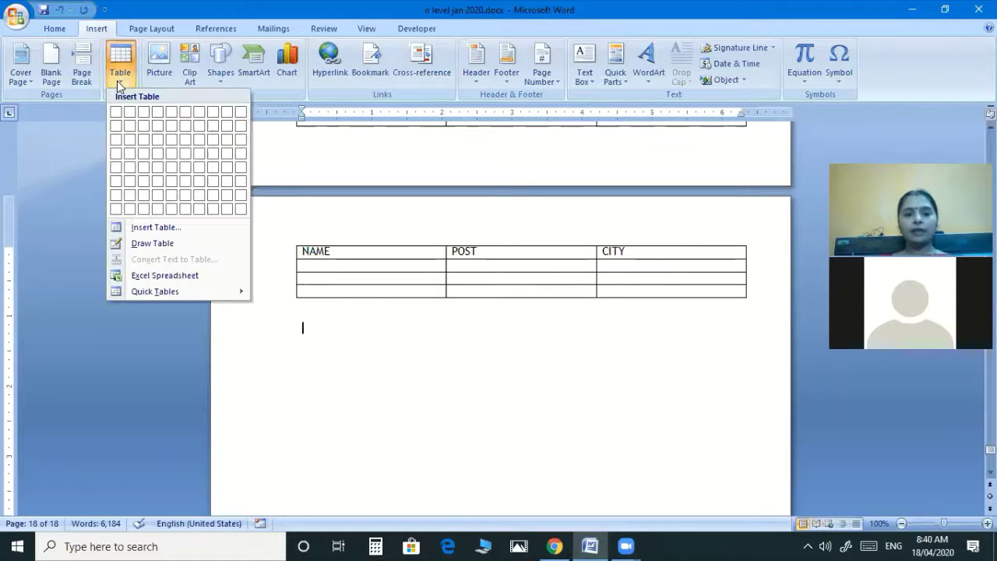
pyautogui.click(391, 359)
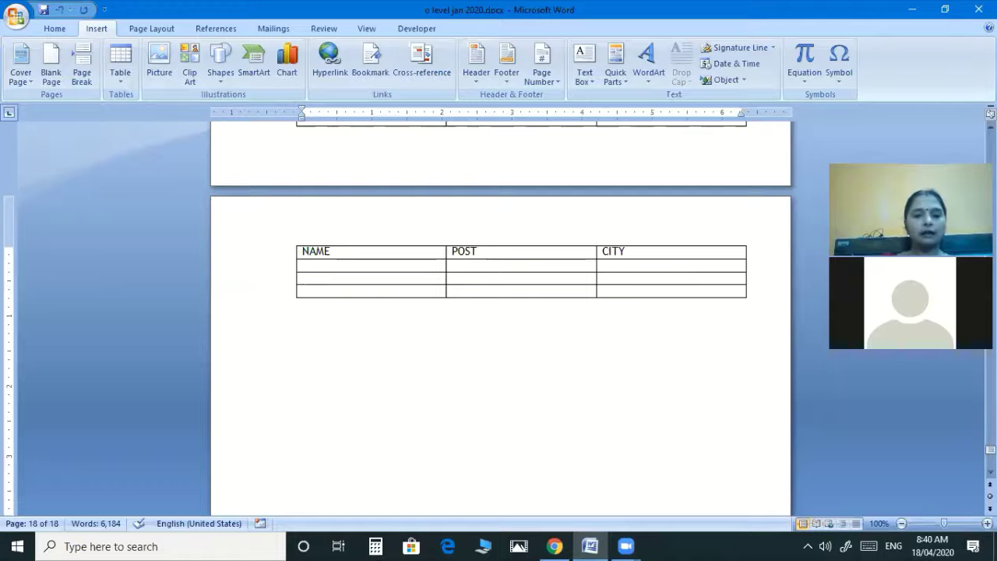
pyautogui.write('NAME ')
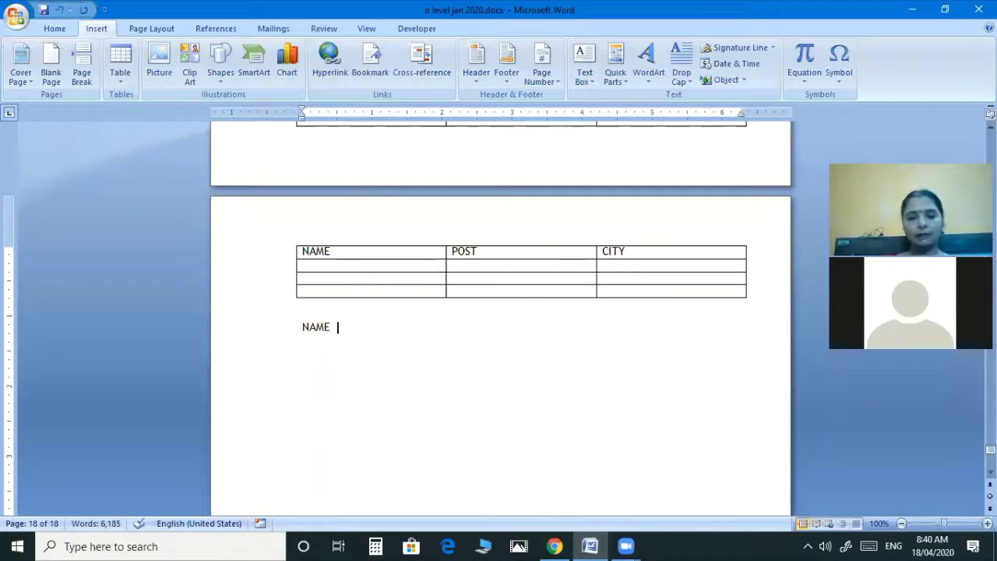
pyautogui.write('POST ')
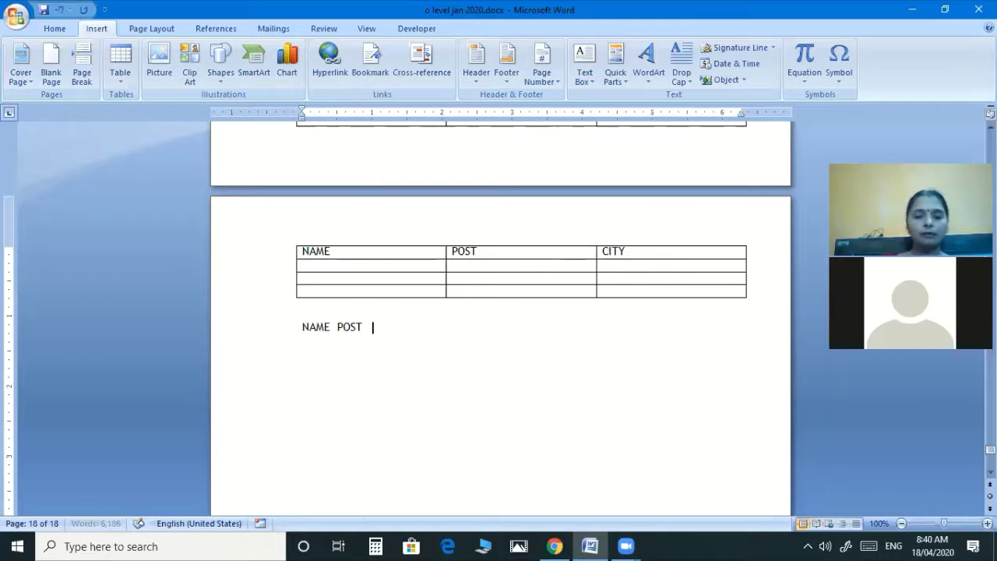
pyautogui.write('C')
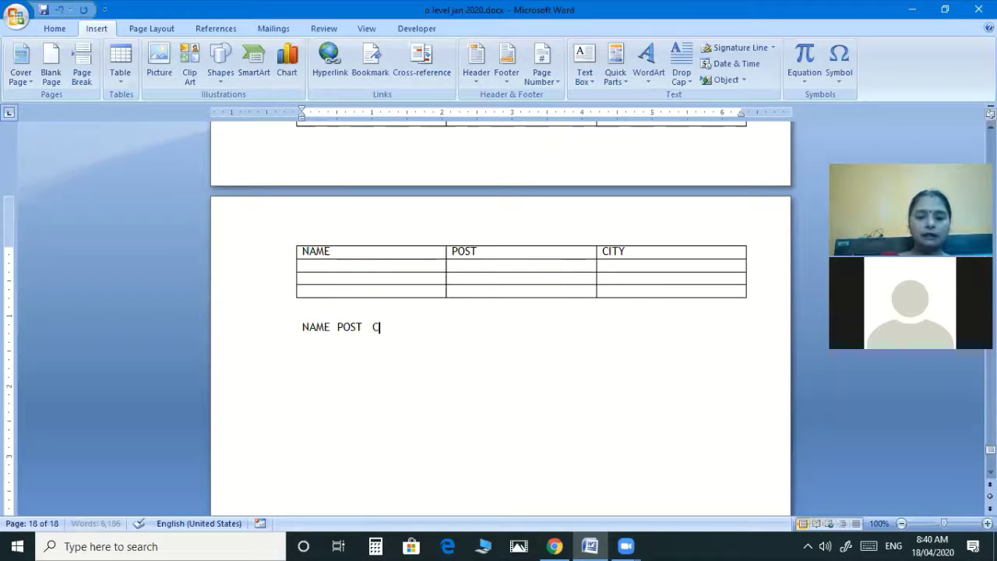
pyautogui.write('ITY BASI')
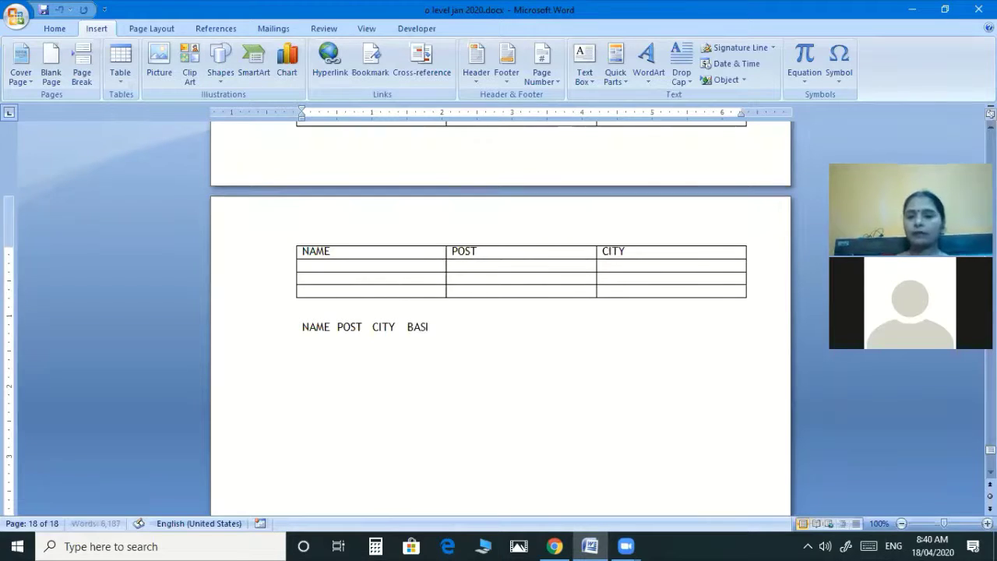
pyautogui.write('C')
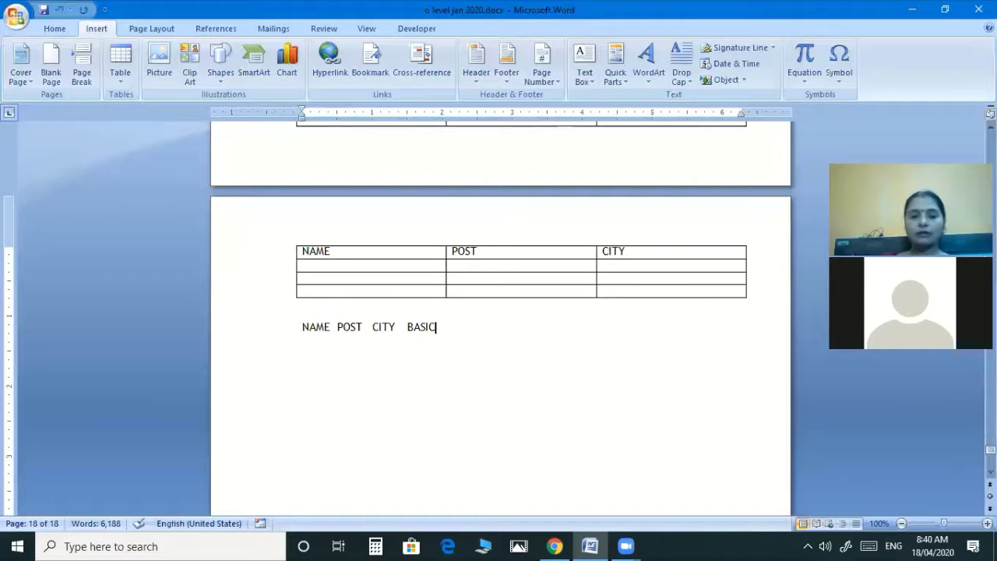
pyautogui.press('Return')
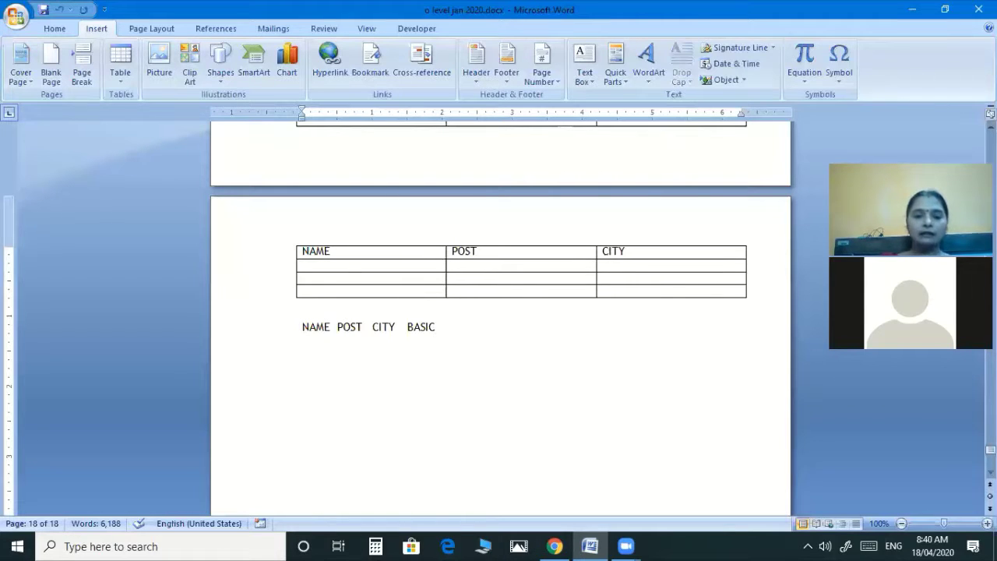
# Step: Add a tab-separated data line under the headings with the employee's first name, MANAGER, PUNE and 50000.00
pyautogui.write('AMAN')
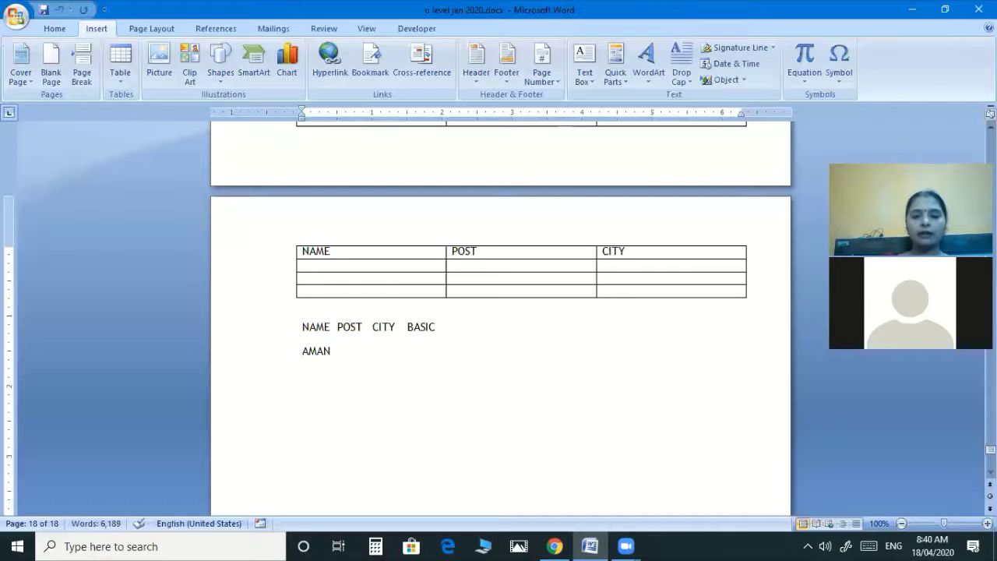
pyautogui.press('Tab')
pyautogui.write('M')
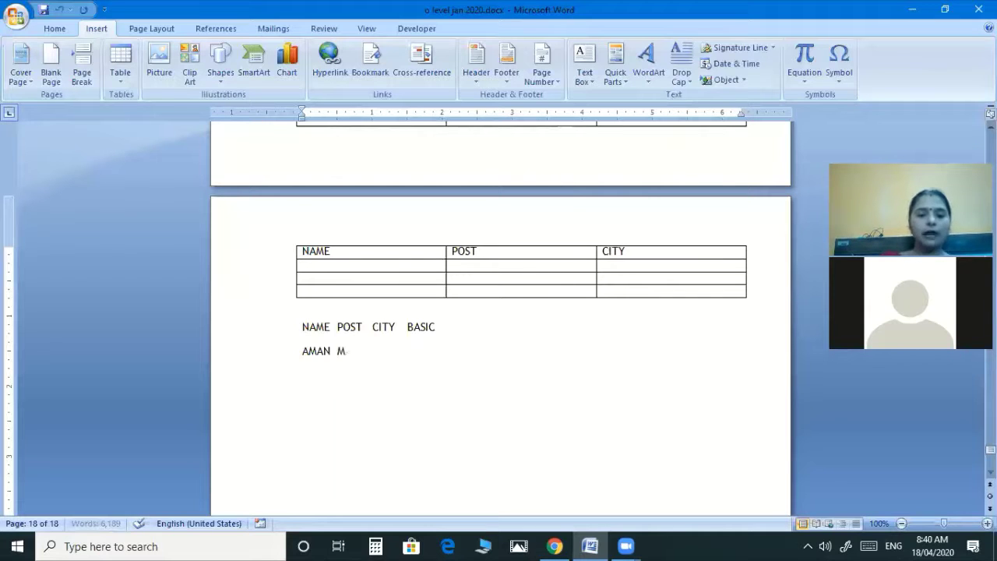
pyautogui.write('ANAGER')
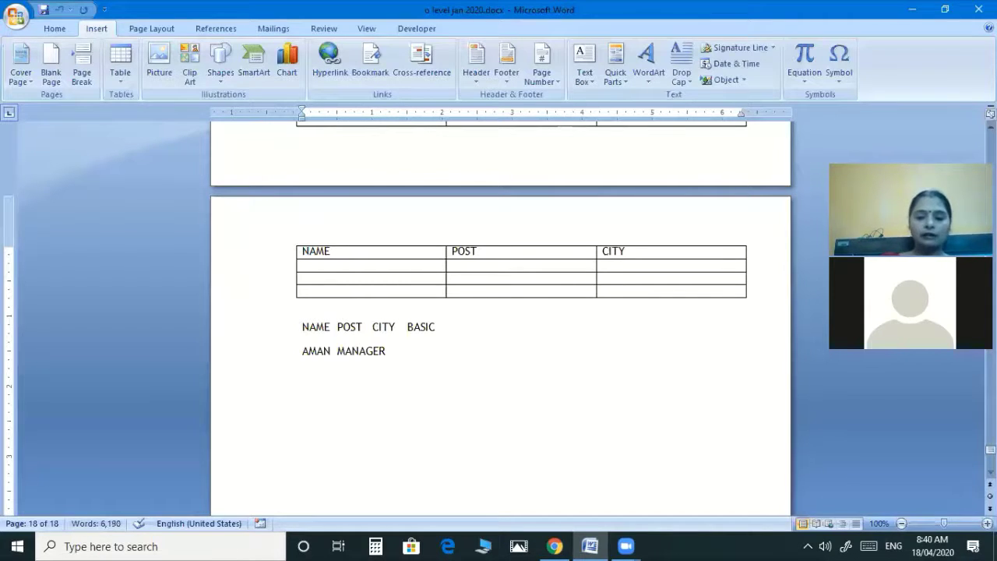
pyautogui.press('Tab')
pyautogui.write('PUNE')
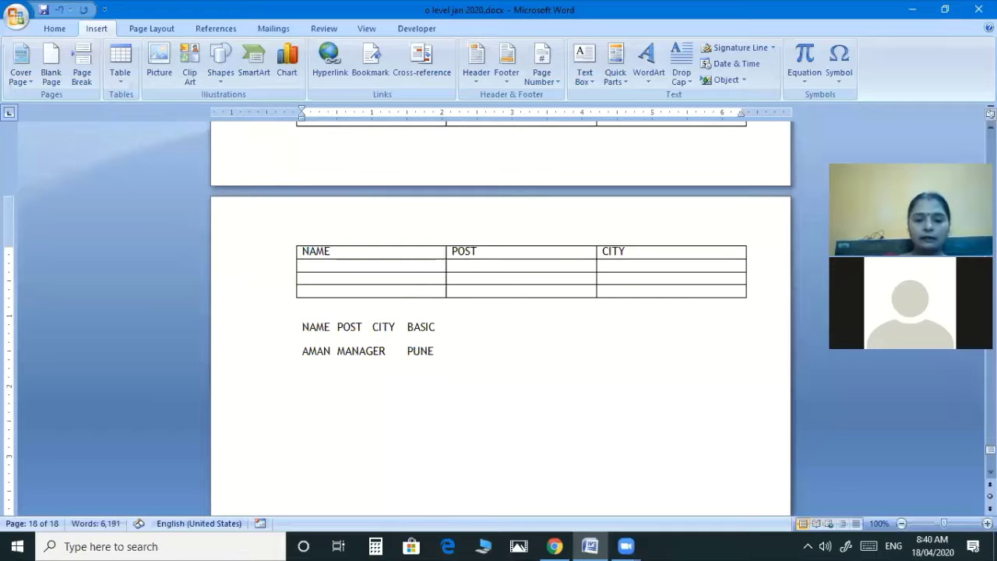
pyautogui.press('Tab')
pyautogui.write('50000')
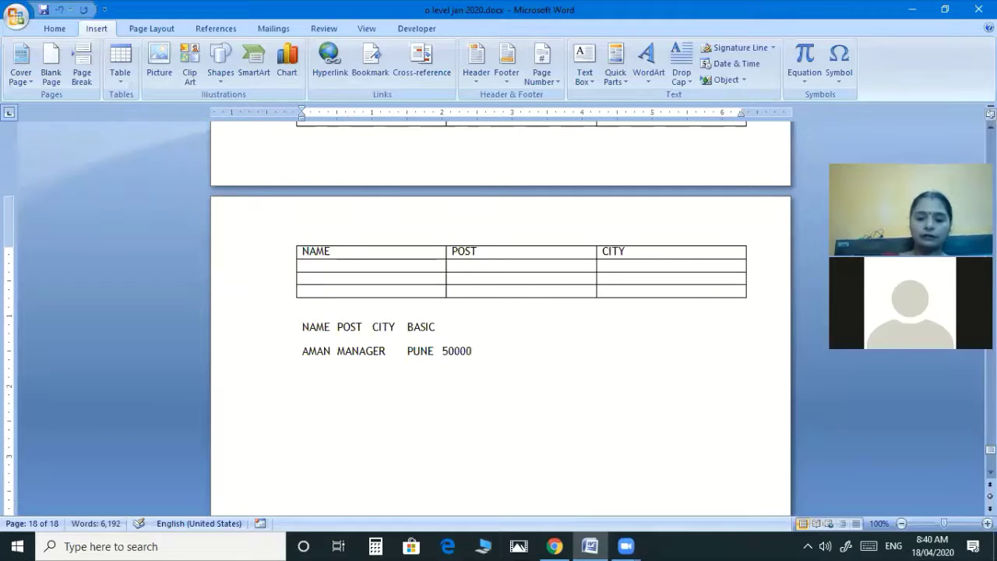
pyautogui.write('.00')
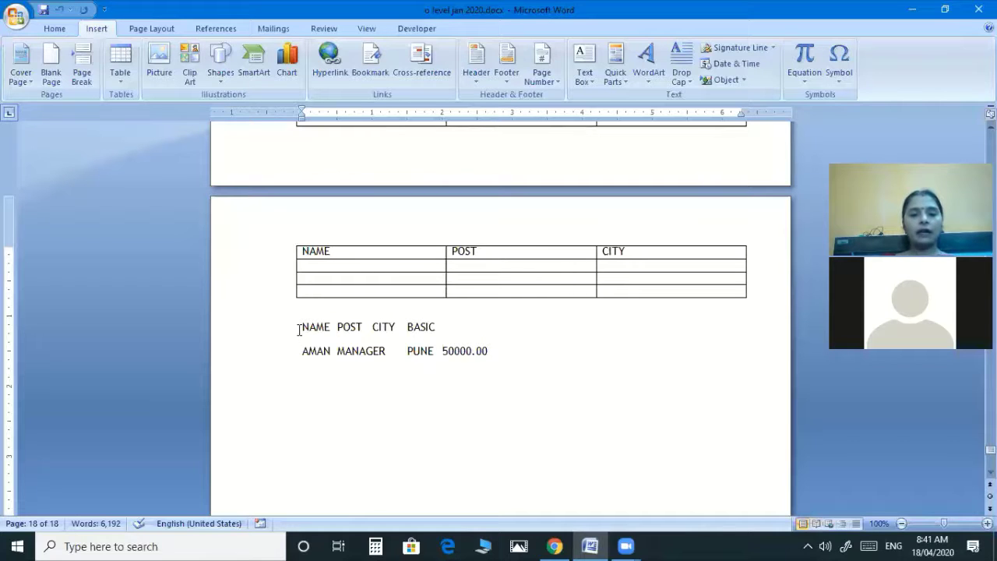
# Step: Convert the two tab-separated lines into a table with 4 columns, automatic fixed column width and text separated at tabs
pyautogui.keyDown('shift'); pyautogui.click(481, 358); pyautogui.keyUp('shift')
pyautogui.keyDown('shift'); pyautogui.click(510, 349); pyautogui.keyUp('shift')
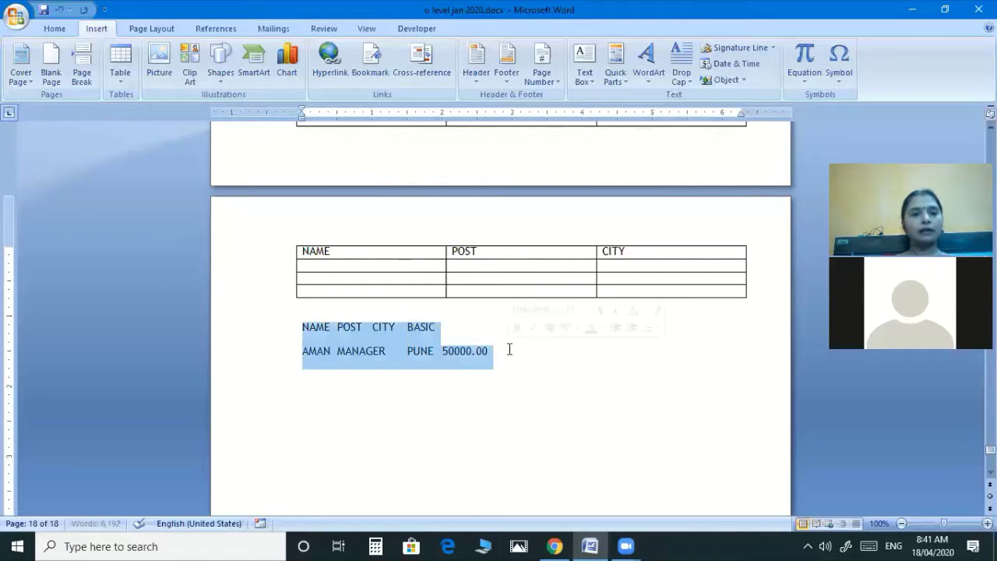
pyautogui.click(123, 73)
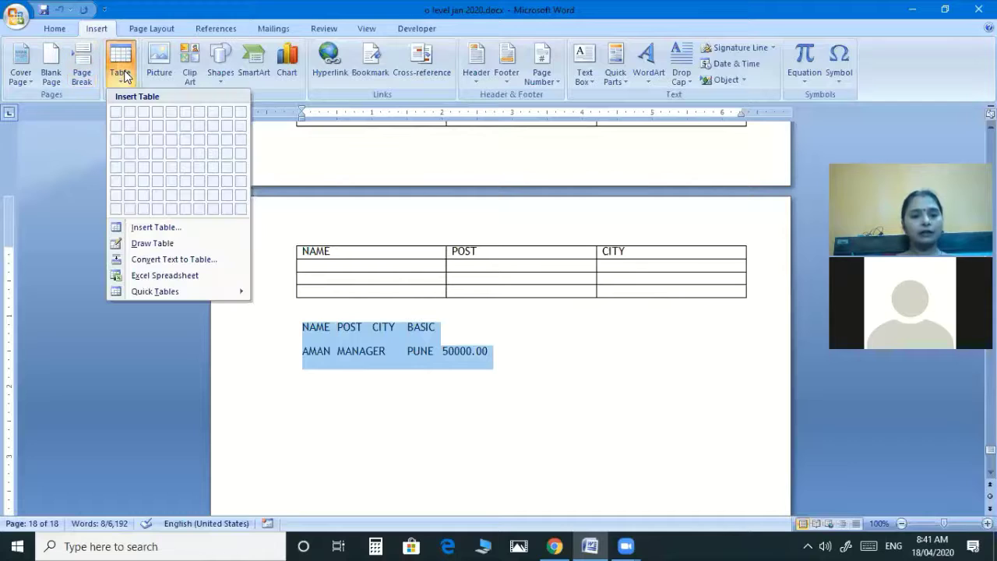
pyautogui.click(200, 262)
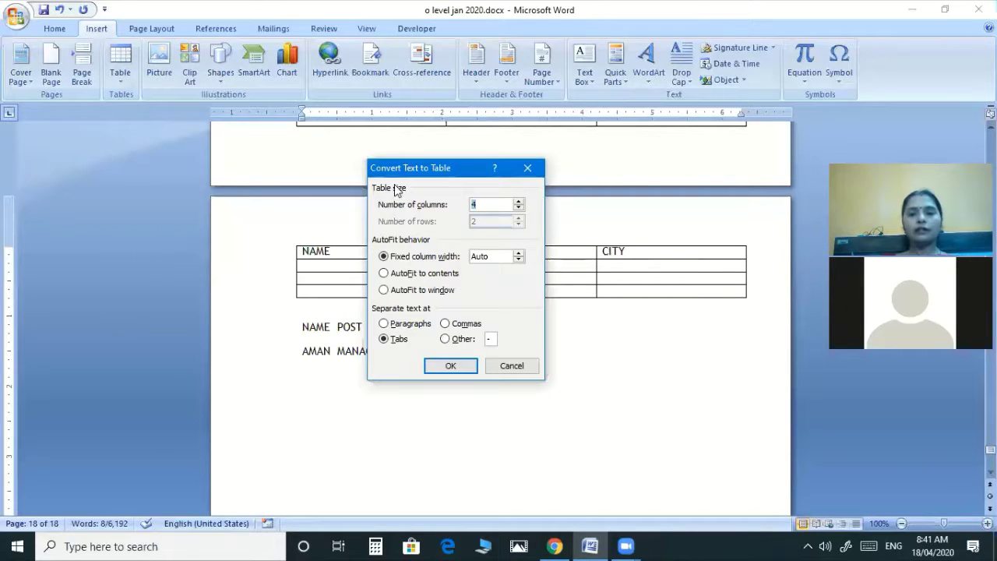
pyautogui.moveTo(407, 169); pyautogui.dragTo(574, 156)
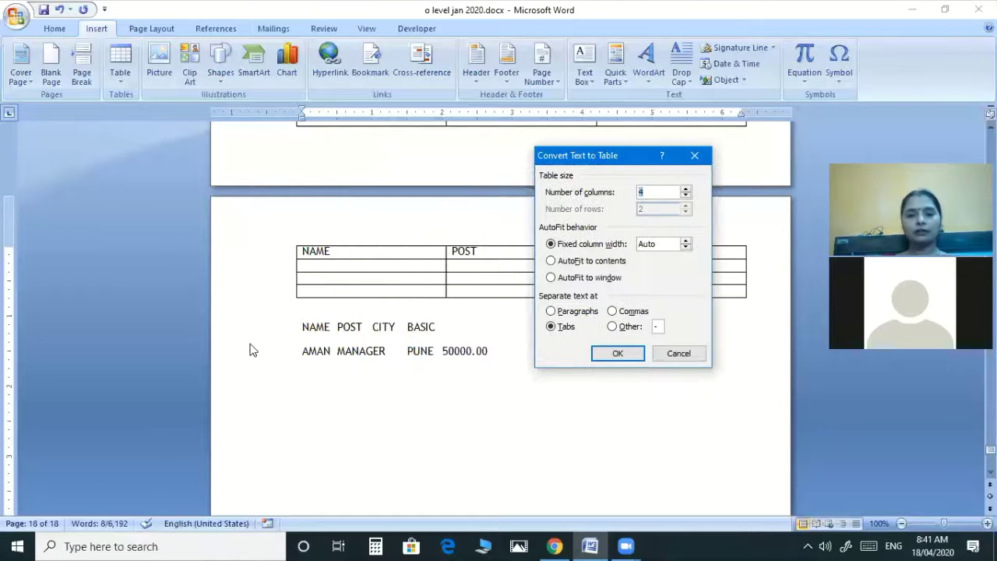
pyautogui.click(618, 355)
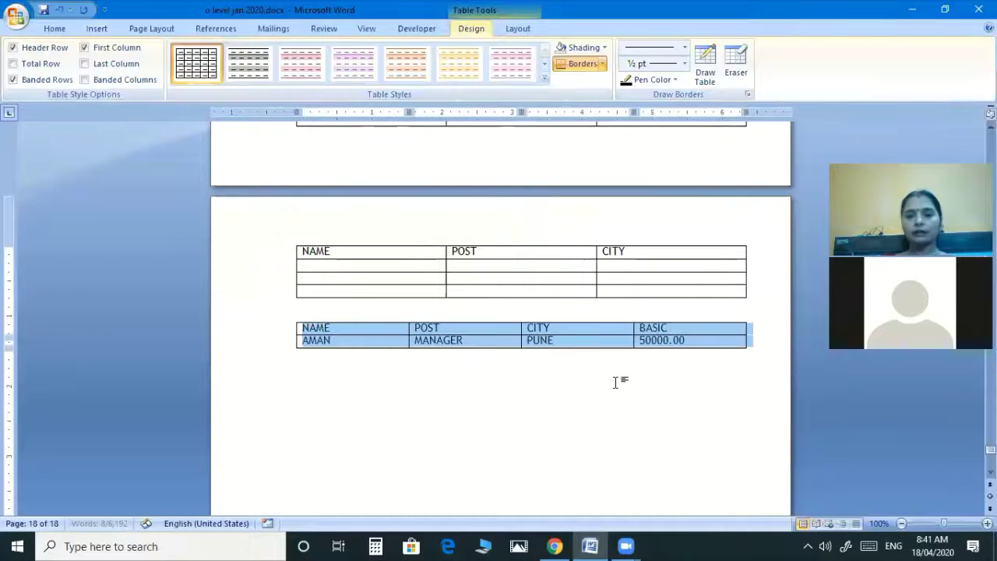
pyautogui.click(616, 382)
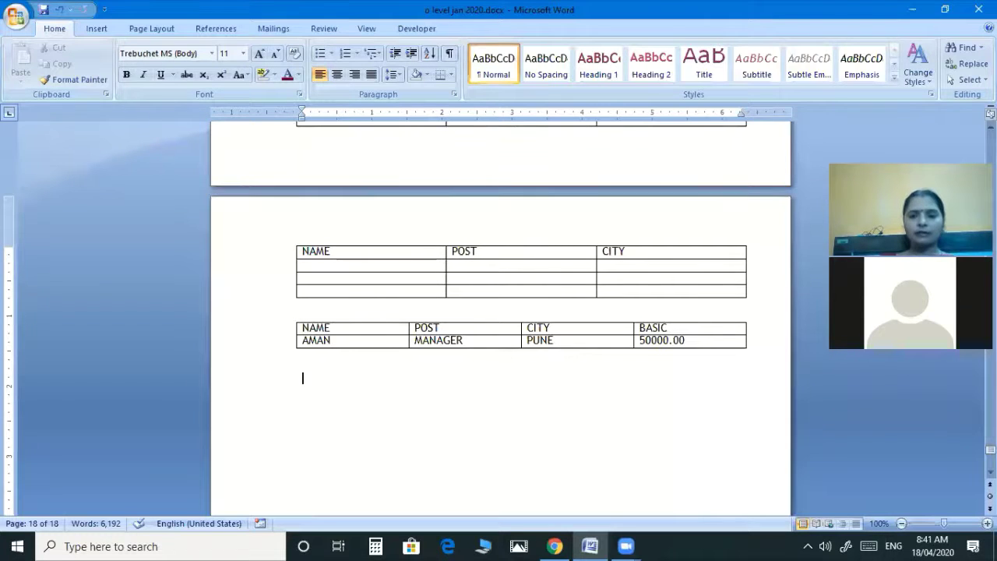
# Step: Insert an embedded Excel spreadsheet in the empty paragraph below the converted table
pyautogui.scroll(3, 500, 312)
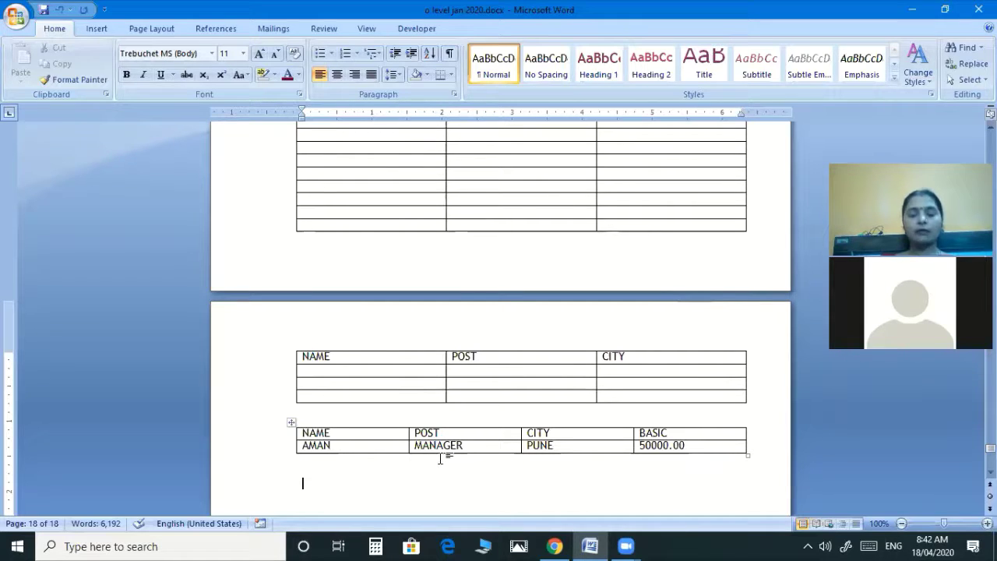
pyautogui.scroll(-3, 440, 460)
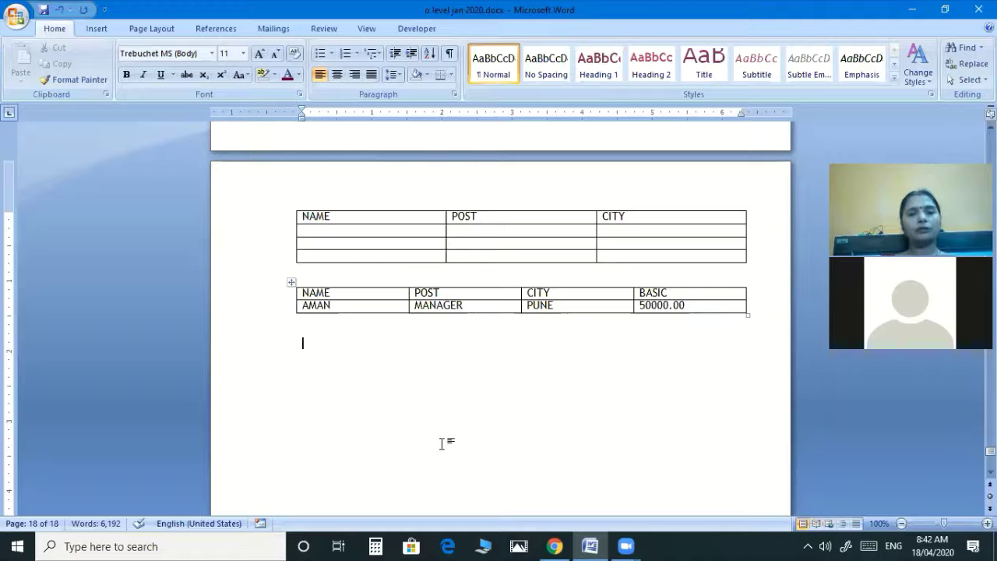
pyautogui.click(97, 29)
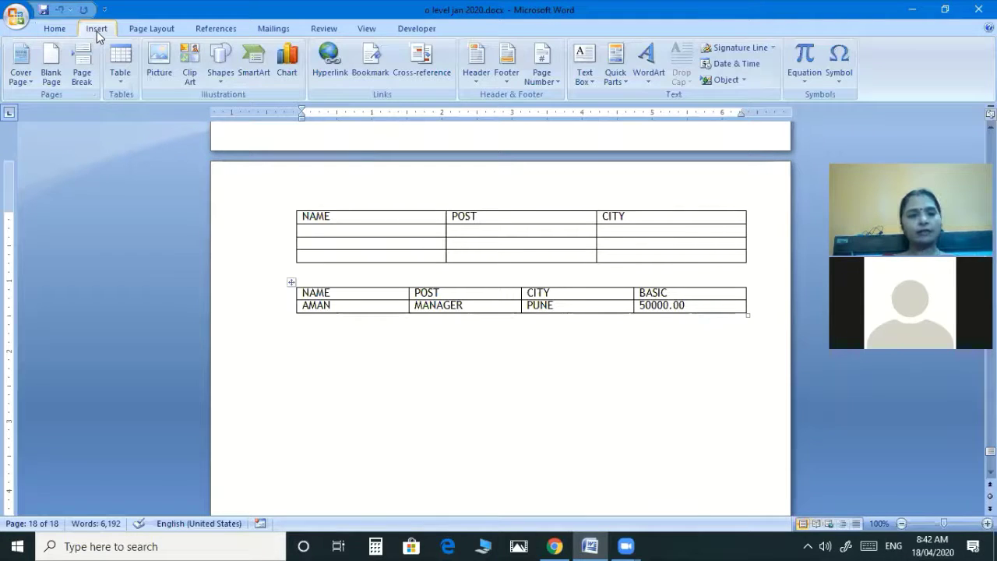
pyautogui.click(123, 75)
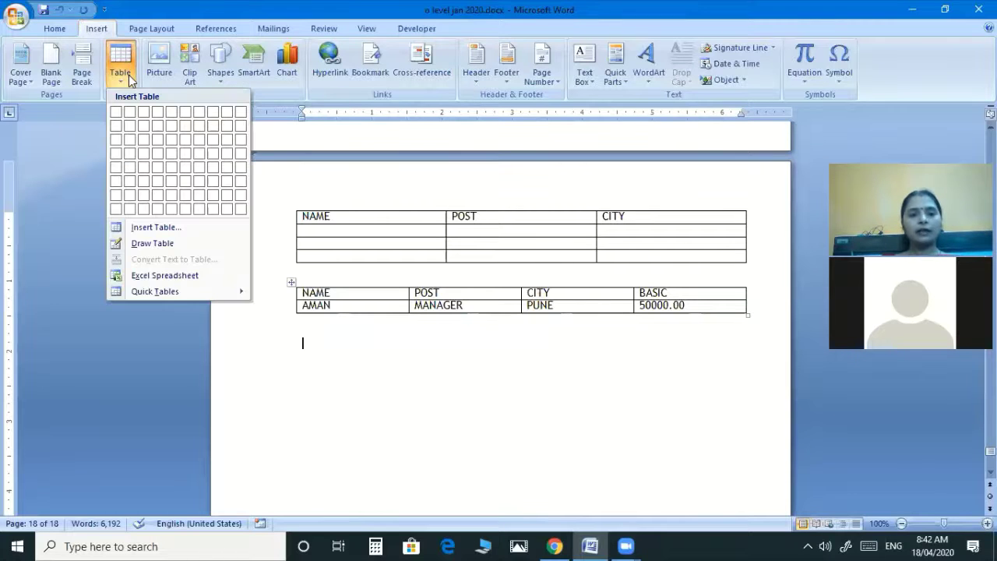
pyautogui.click(186, 276)
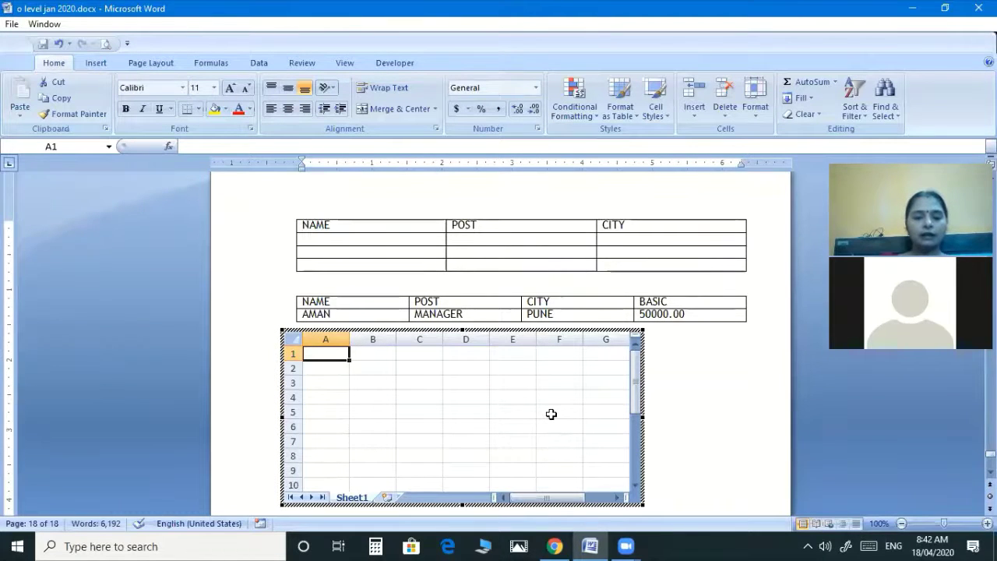
# Step: Enter the headings NAME, JAN, FEB and MARCH in cells A1 to D1 of the embedded spreadsheet
pyautogui.write('NAME')
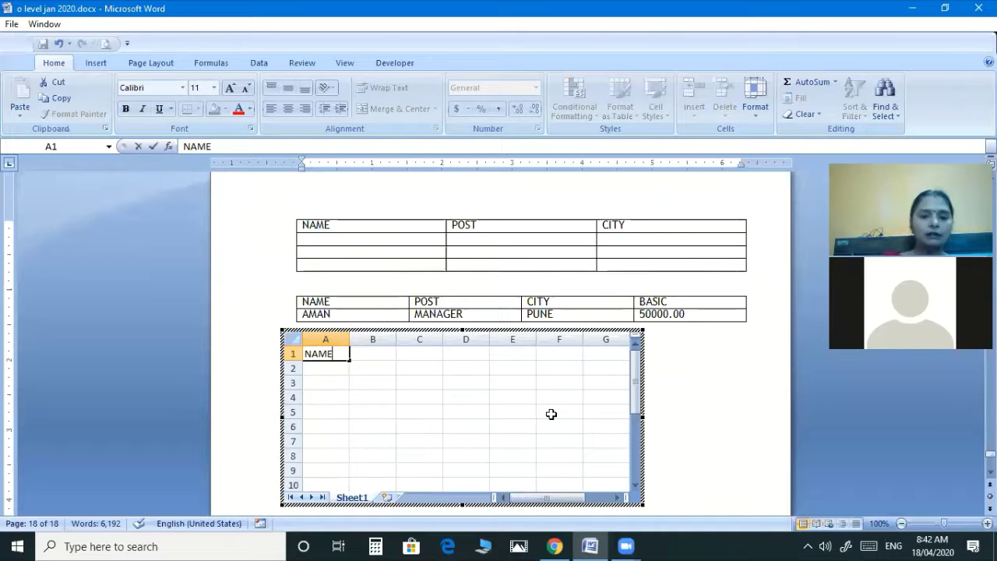
pyautogui.press('Tab')
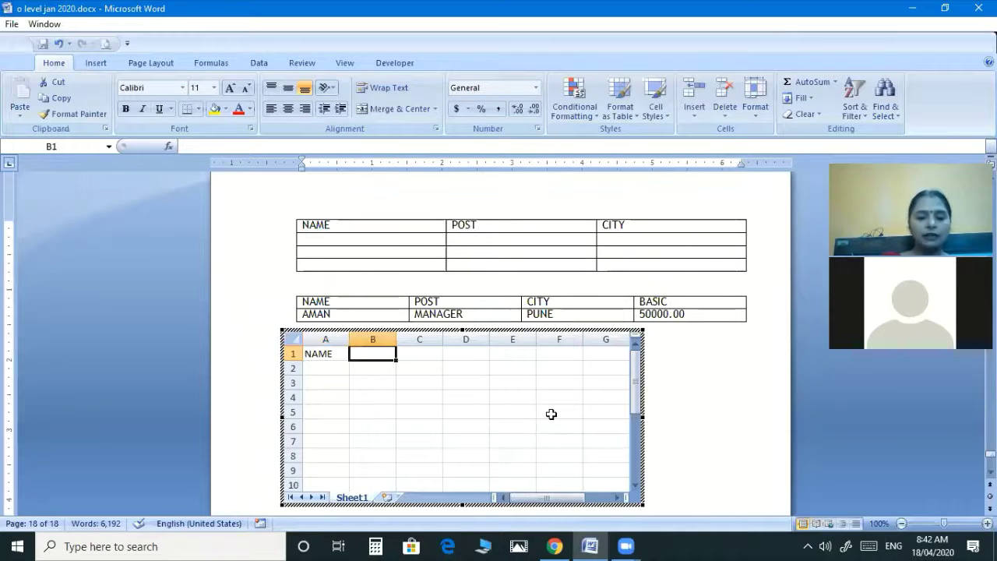
pyautogui.write('JAN')
pyautogui.press('Tab')
pyautogui.write('FE')
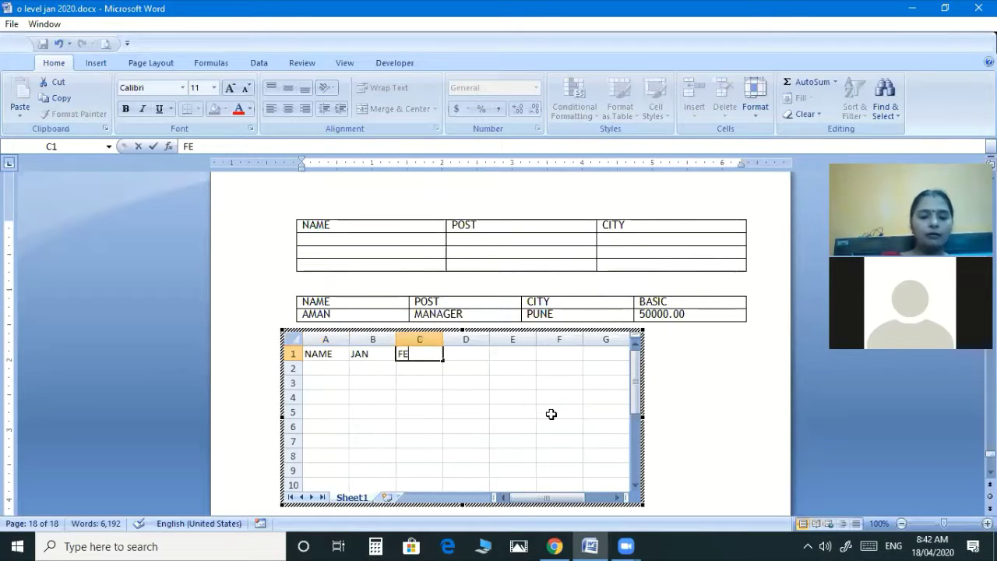
pyautogui.write('B')
pyautogui.press('Tab')
pyautogui.write('MARCH')
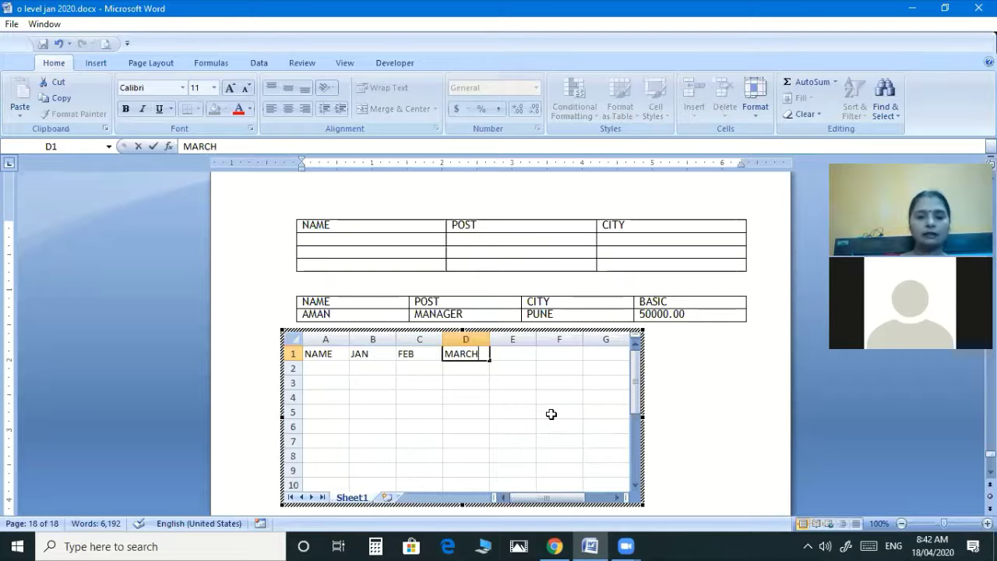
pyautogui.press('Return')
# Step: Fill cells A2 to A6 under the NAME heading with five people's first names
pyautogui.write('AMAN')
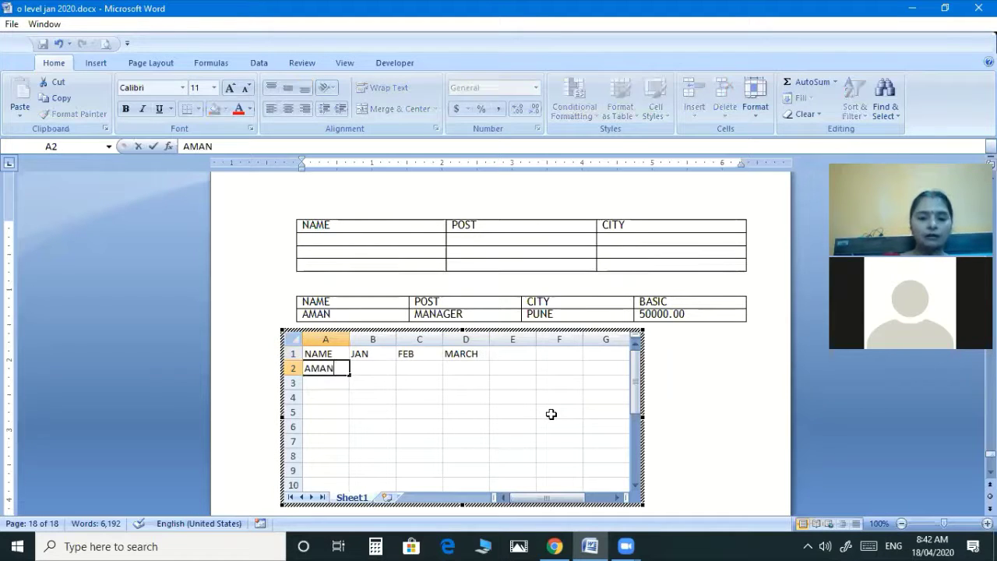
pyautogui.press('Return')
pyautogui.write('KARAN')
pyautogui.press('Return')
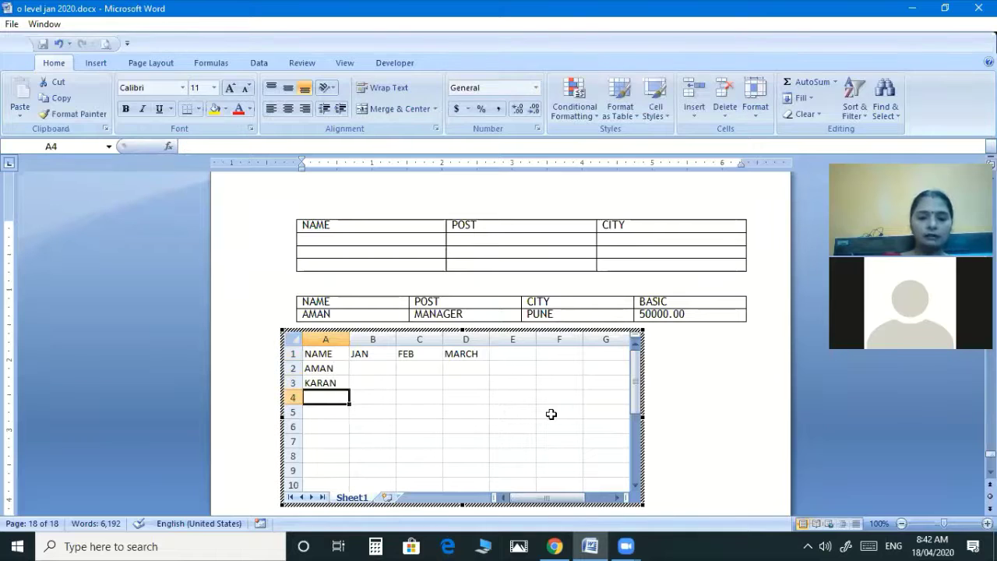
pyautogui.write('NAM')
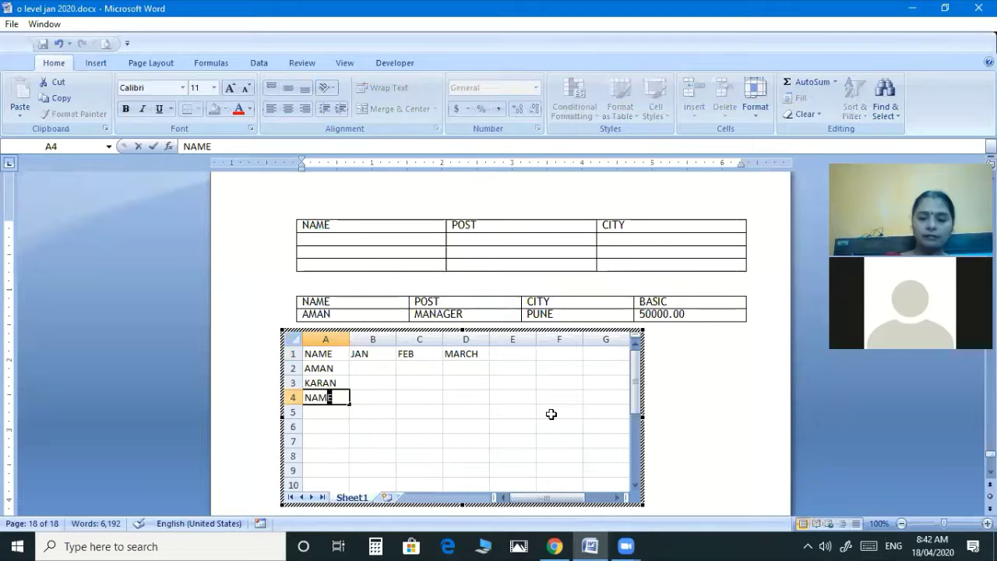
pyautogui.write('AN')
pyautogui.press('Return')
pyautogui.write('NAINA')
pyautogui.press('Return')
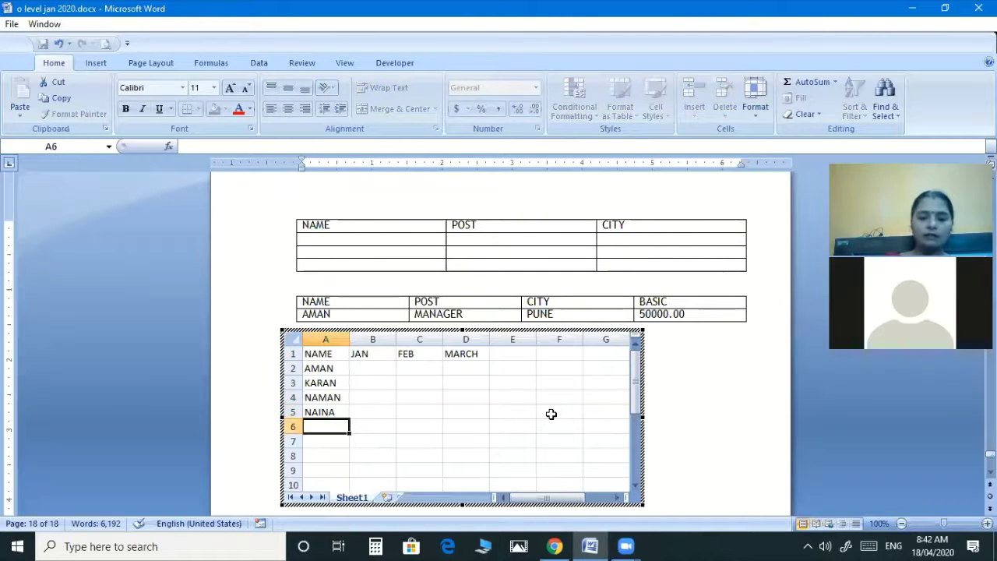
pyautogui.write('MANSI')
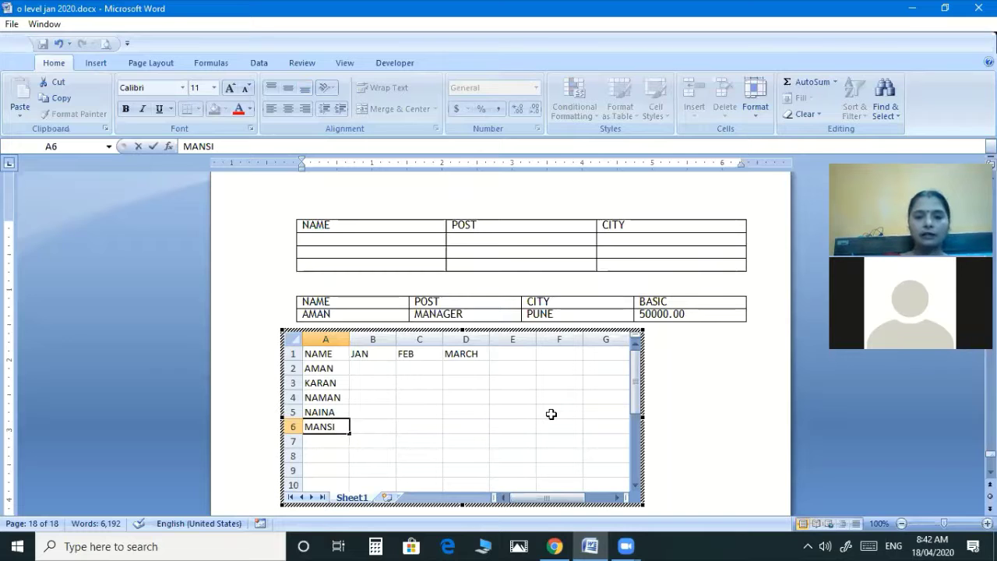
pyautogui.press('Tab')
pyautogui.press('Up')
pyautogui.press('Up')
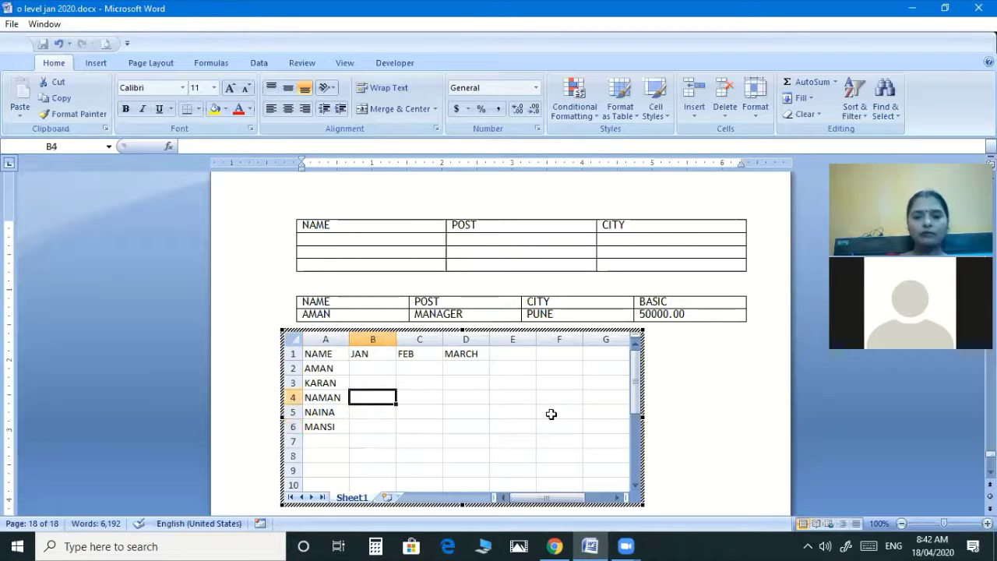
# Step: Enter 44, 55 and 66 in cells B2 to D2 of the embedded spreadsheet
pyautogui.press('Up')
pyautogui.press('Up')
pyautogui.write('44')
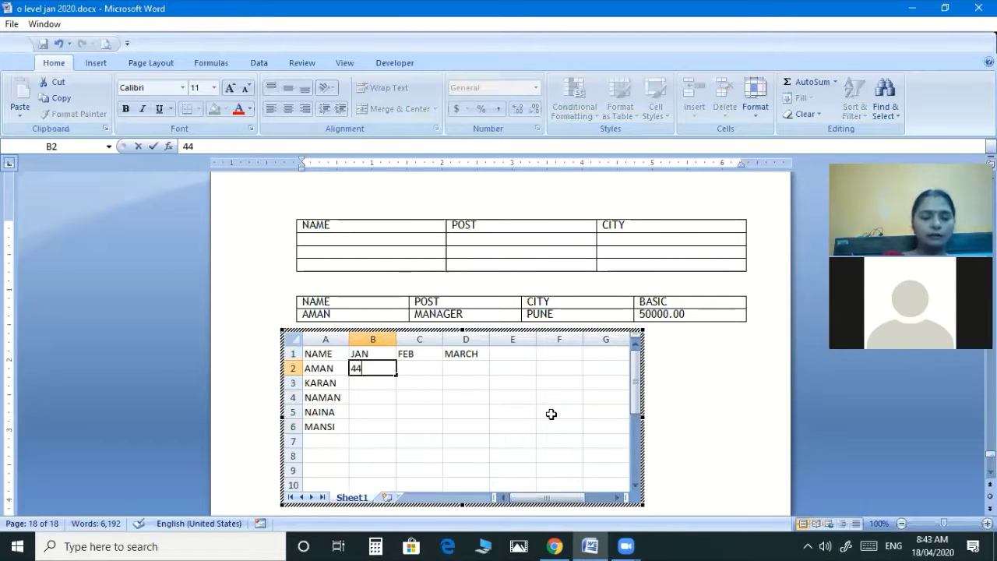
pyautogui.press('Tab')
pyautogui.write('5')
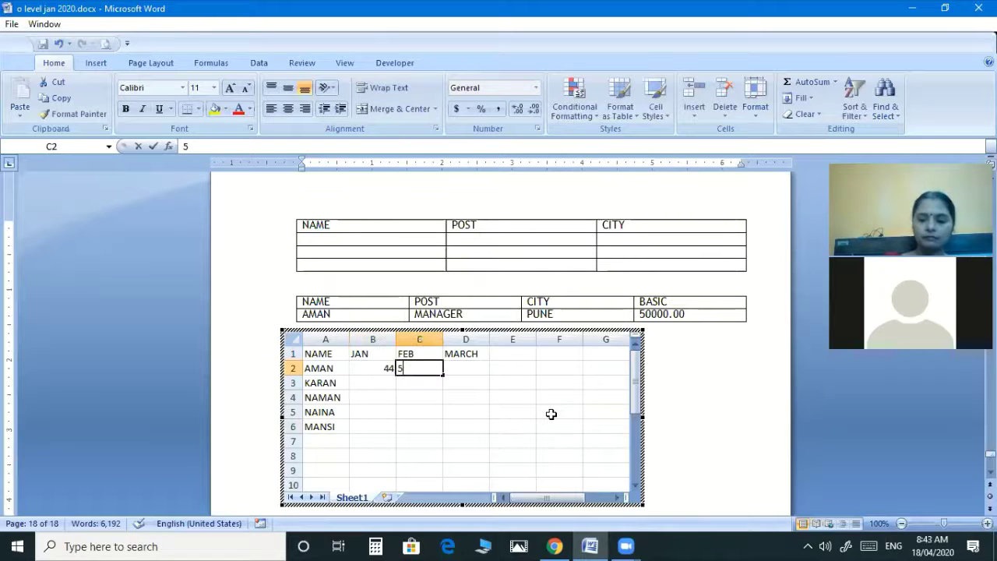
pyautogui.write('5')
pyautogui.press('Tab')
pyautogui.write('66')
pyautogui.press('Return')
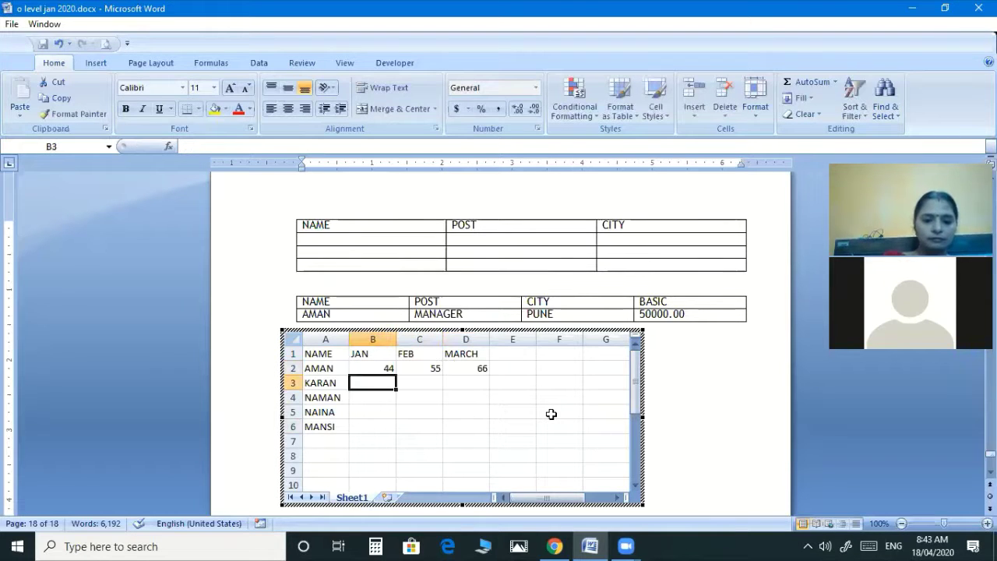
# Step: Enter 45, 34 and 32 in cells B3 to D3 for JAN, FEB and MARCH
pyautogui.write('45')
pyautogui.press('Tab')
pyautogui.write('34')
pyautogui.press('Tab')
pyautogui.write('32')
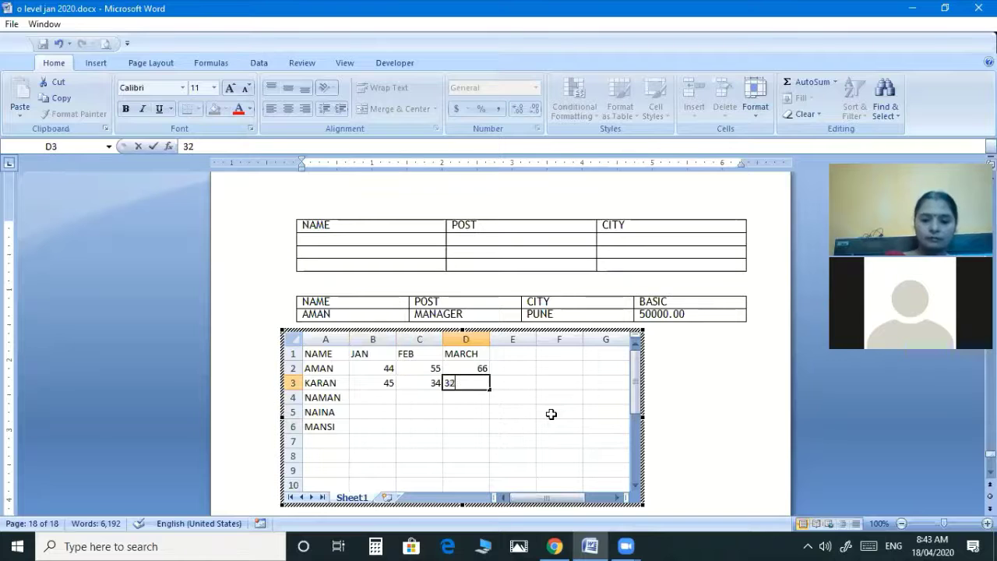
pyautogui.press('Return')
# Step: Enter 98, 96 and 77 in cells B4 to D4 for JAN, FEB and MARCH
pyautogui.write('98')
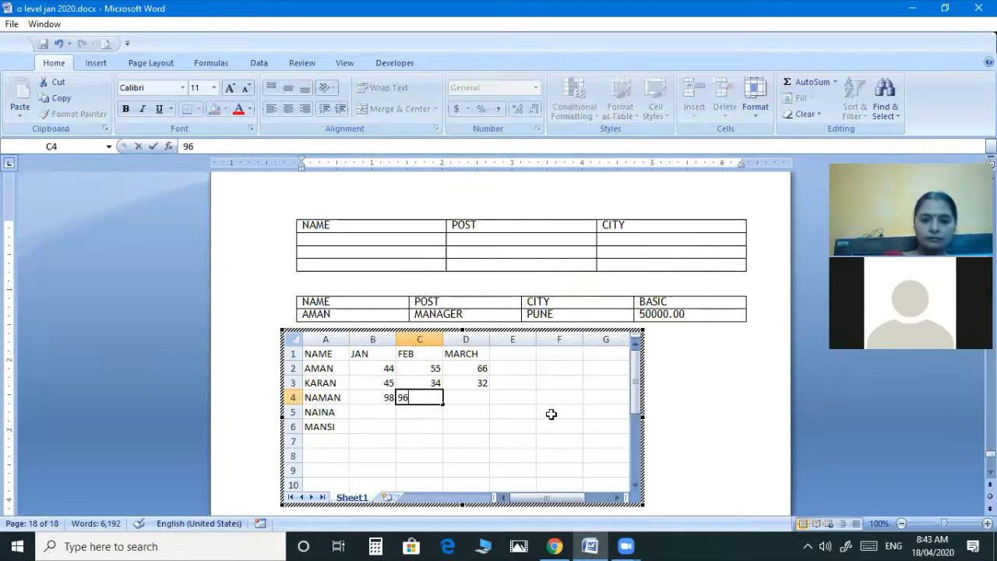
pyautogui.press('Tab')
pyautogui.write('96')
pyautogui.press('Tab')
pyautogui.write('77')
pyautogui.press('Return')
# Step: Enter 60, 78 and 88 in cells B5 to D5 for JAN, FEB and MARCH
pyautogui.write('60')
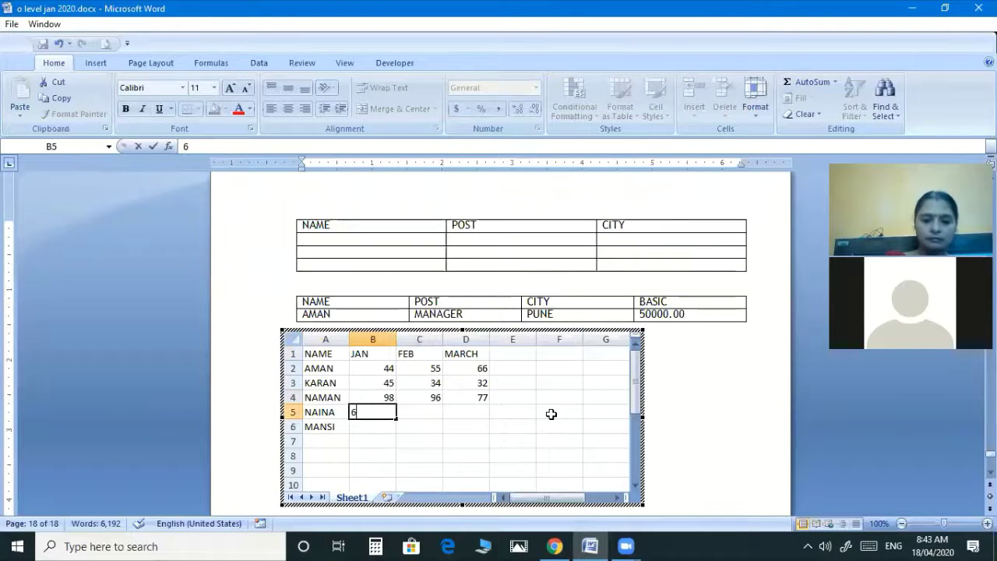
pyautogui.press('Tab')
pyautogui.write('78')
pyautogui.press('Tab')
pyautogui.write('88')
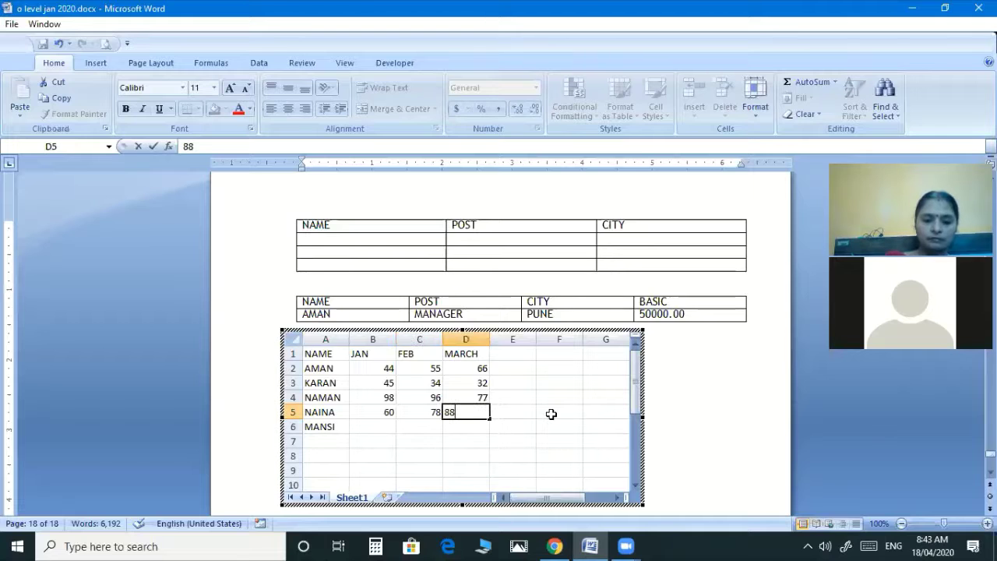
pyautogui.press('Return')
# Step: Enter 40, 98 and 99 in cells B6 to D6 for JAN, FEB and MARCH
pyautogui.write('40')
pyautogui.press('Tab')
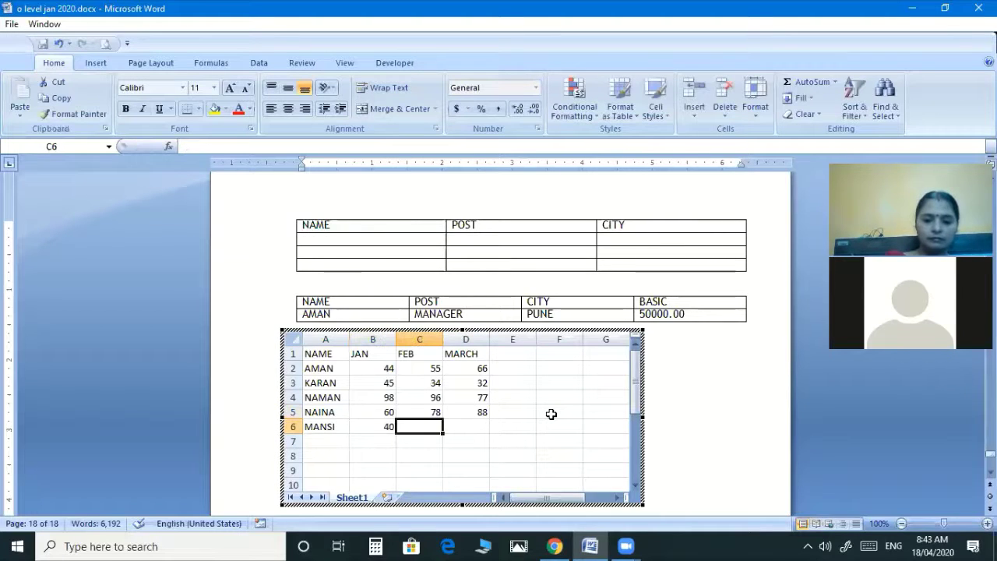
pyautogui.write('0')
pyautogui.press('BackSpace')
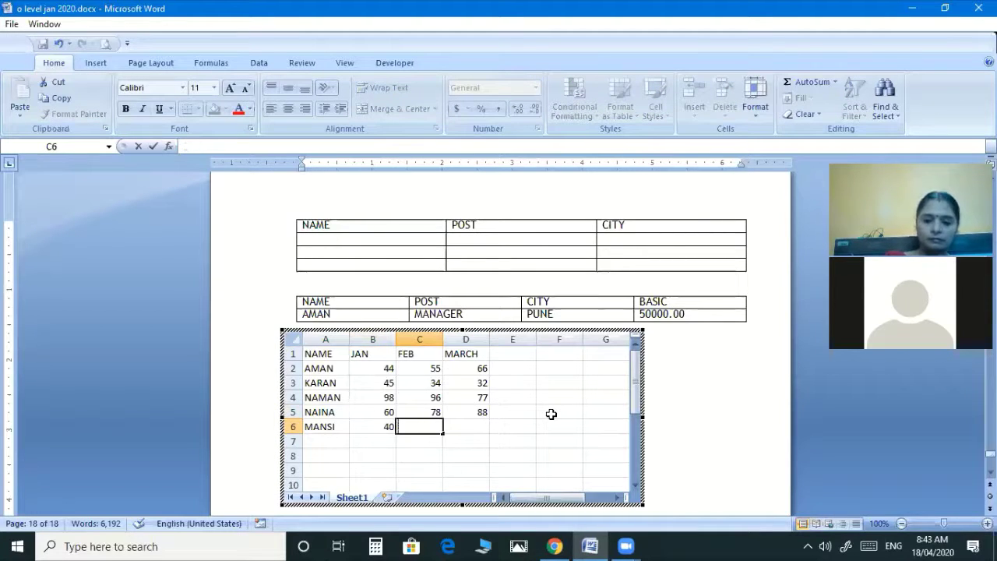
pyautogui.write('98')
pyautogui.press('Tab')
pyautogui.write('99')
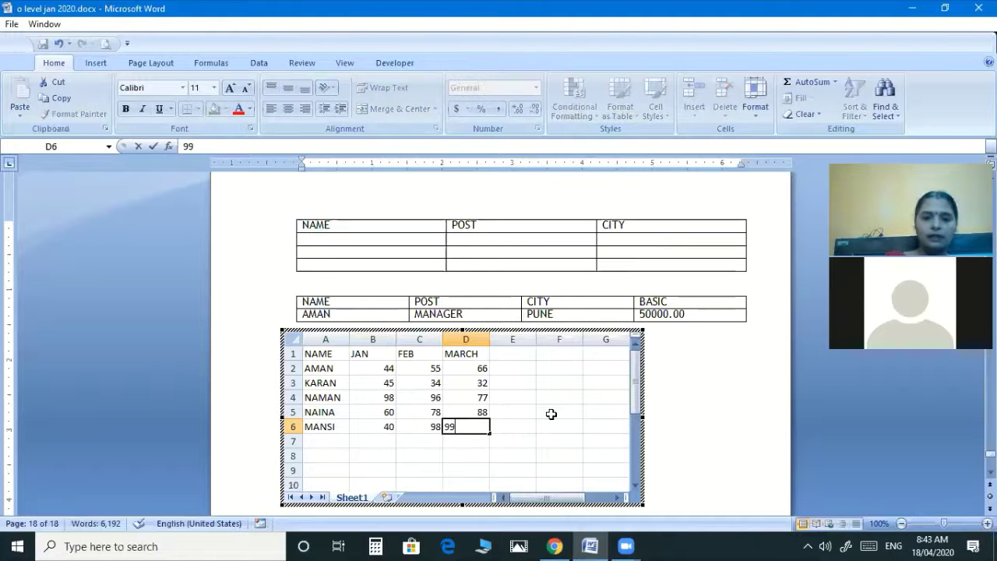
pyautogui.press('Return')
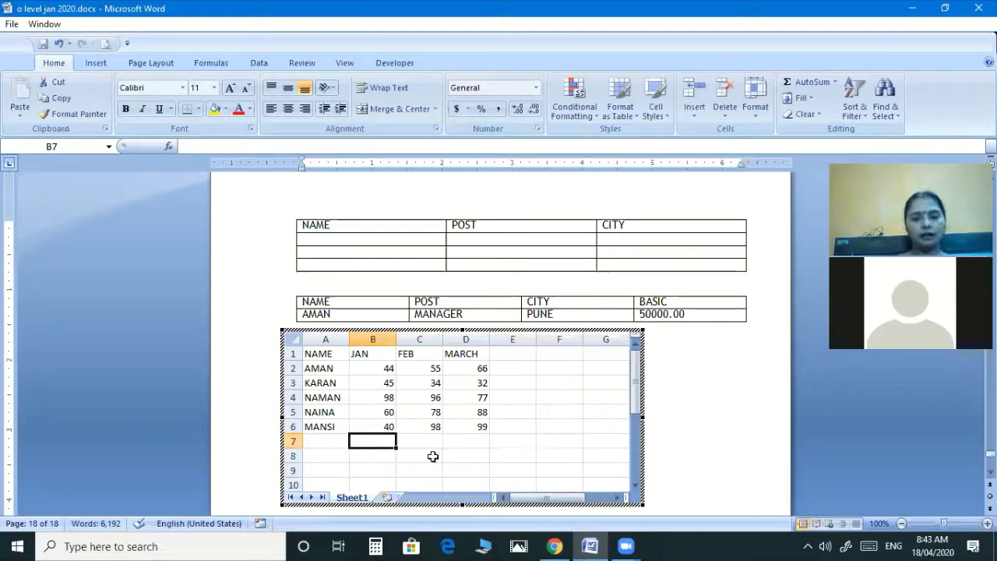
# Step: Sum the JAN, FEB and MARCH columns in cells B7 to D7 with AutoSum
pyautogui.moveTo(372, 441); pyautogui.dragTo(454, 452)
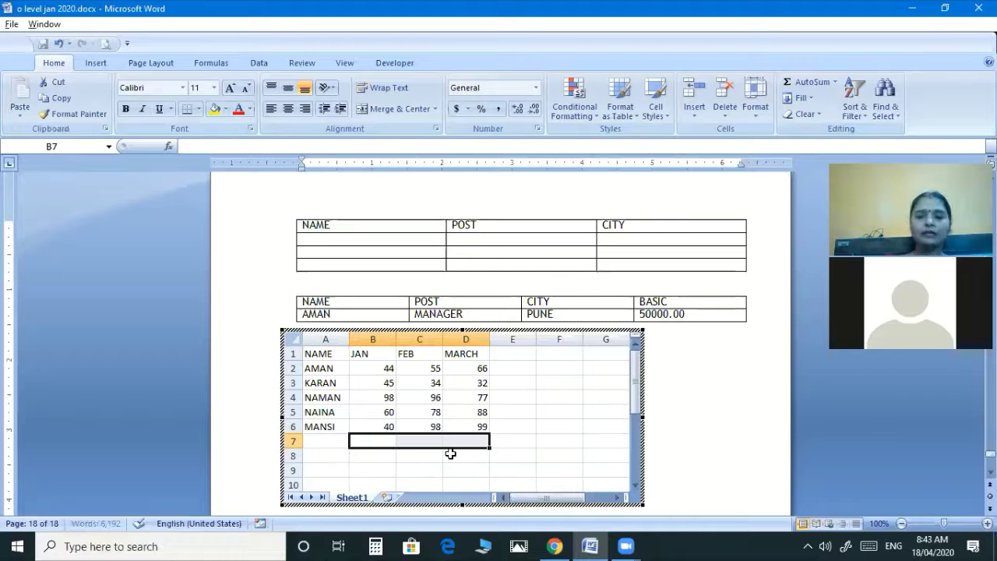
pyautogui.hotkey('alt', '=')
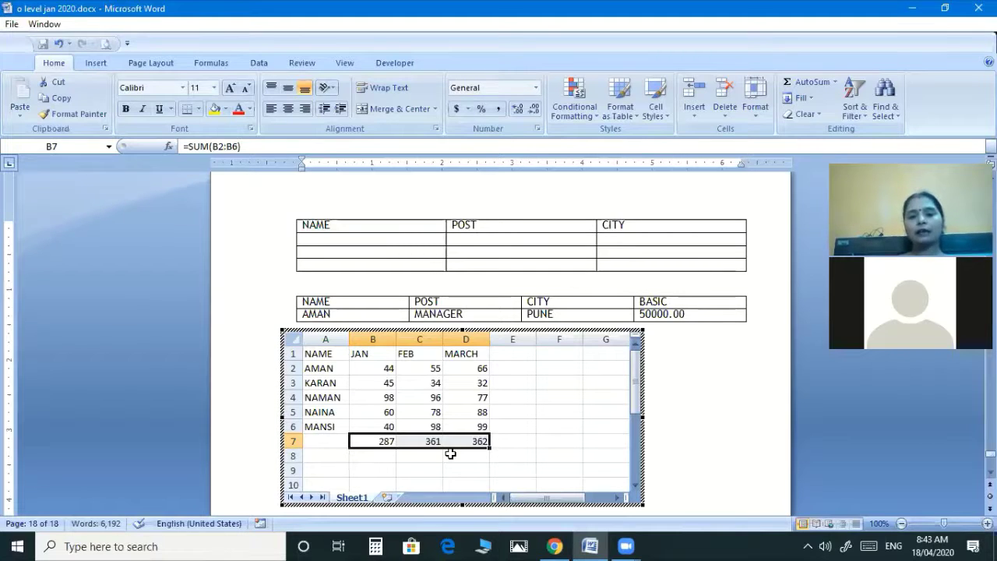
# Step: Add the heading TOTAL SALE in cell E1 and sum each row's months in cells E2 to E7 with AutoSum
pyautogui.click(514, 356)
pyautogui.write('TOT')
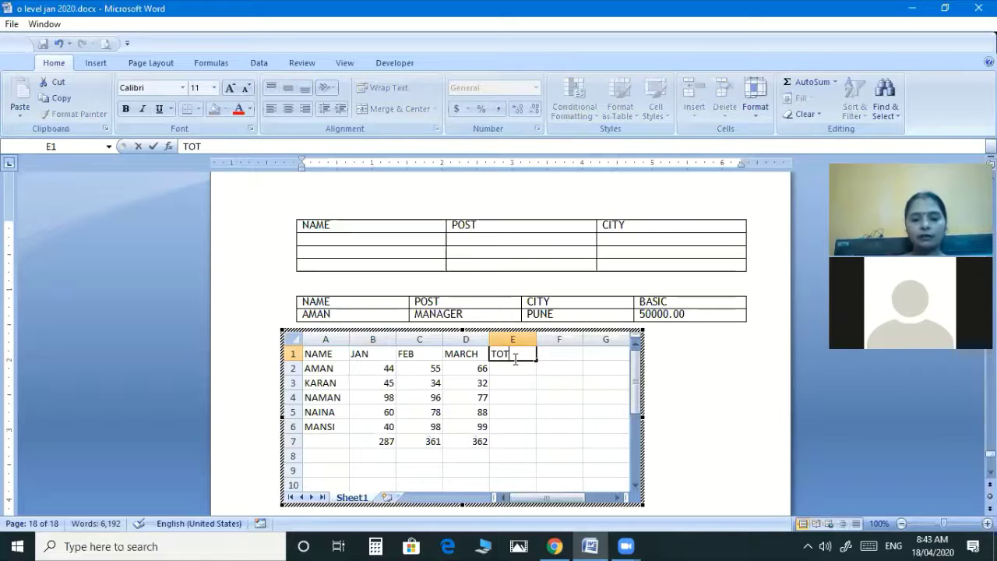
pyautogui.write('AL SALE')
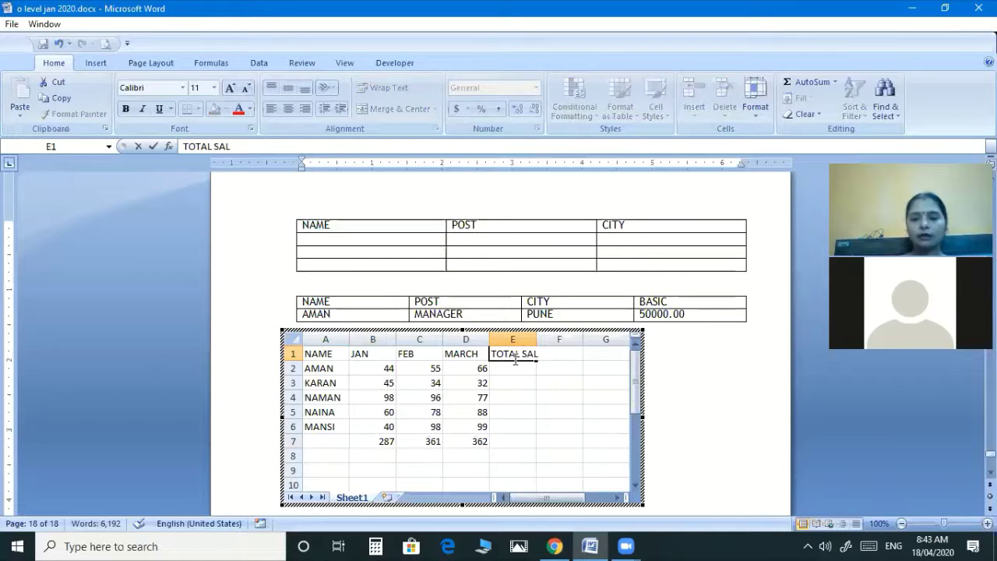
pyautogui.press('Return')
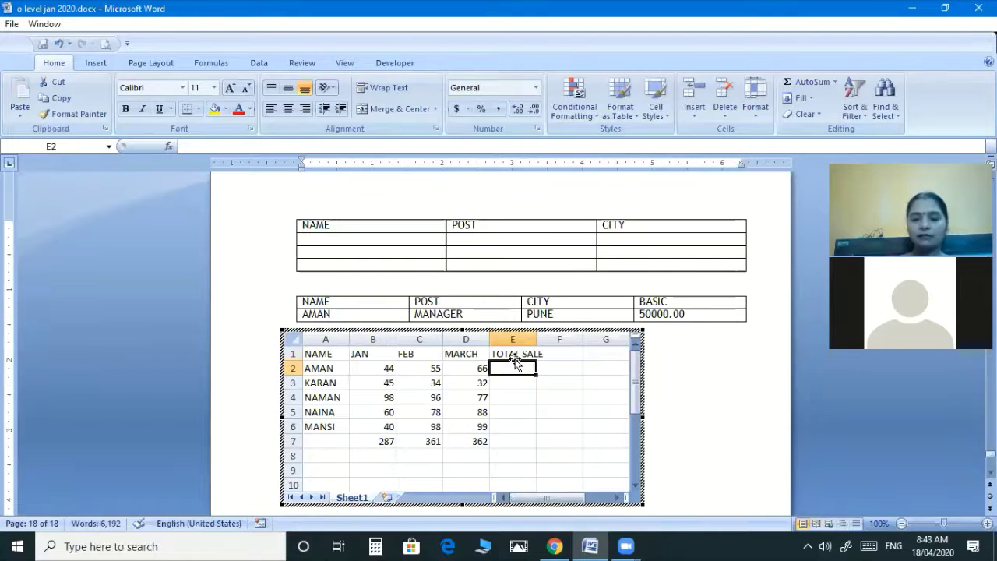
pyautogui.hotkey('shift', 'Down')
pyautogui.hotkey('shift', 'Down')
pyautogui.hotkey('shift', 'Down')
pyautogui.hotkey('shift', 'Down')
pyautogui.hotkey('shift', 'Down')
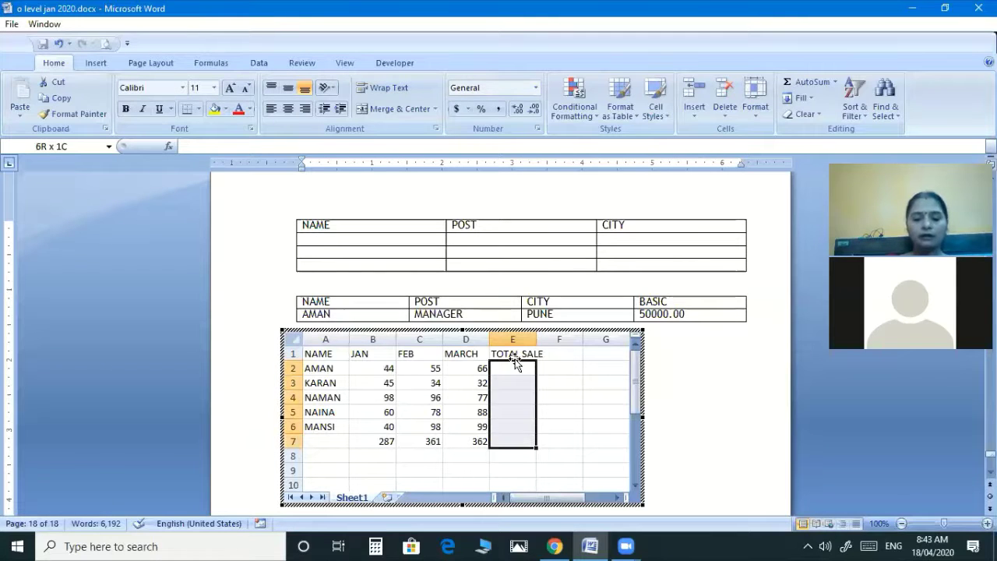
pyautogui.hotkey('alt', '=')
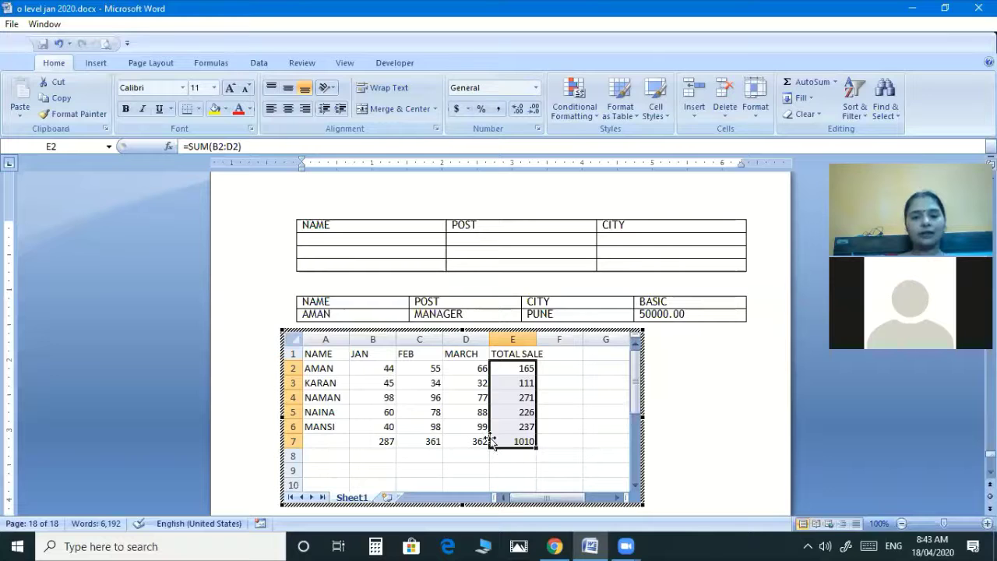
# Step: Set the font size of cells A1 to F7 to 14 and return to the Word document
pyautogui.moveTo(320, 353); pyautogui.dragTo(576, 443)
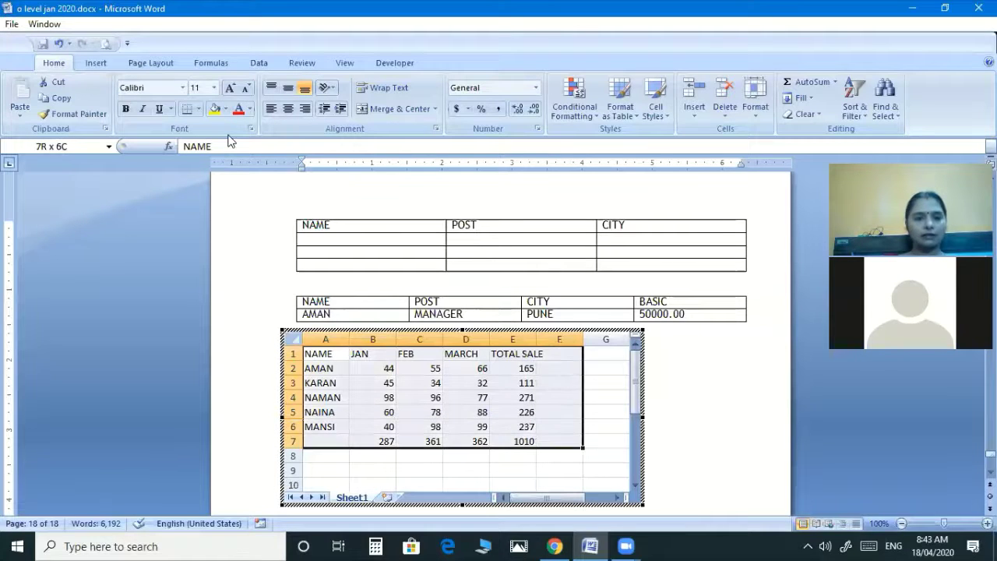
pyautogui.click(213, 90)
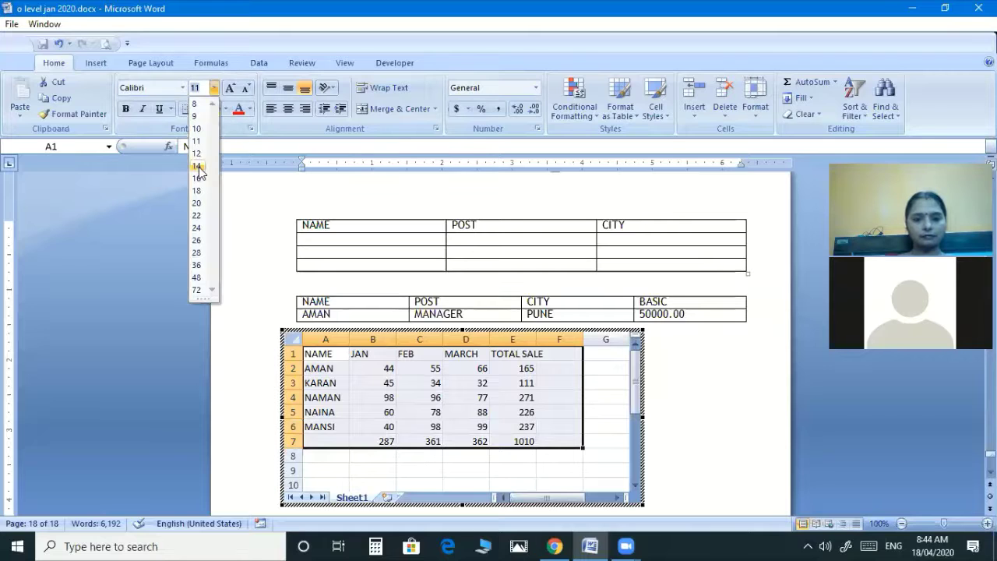
pyautogui.click(197, 166)
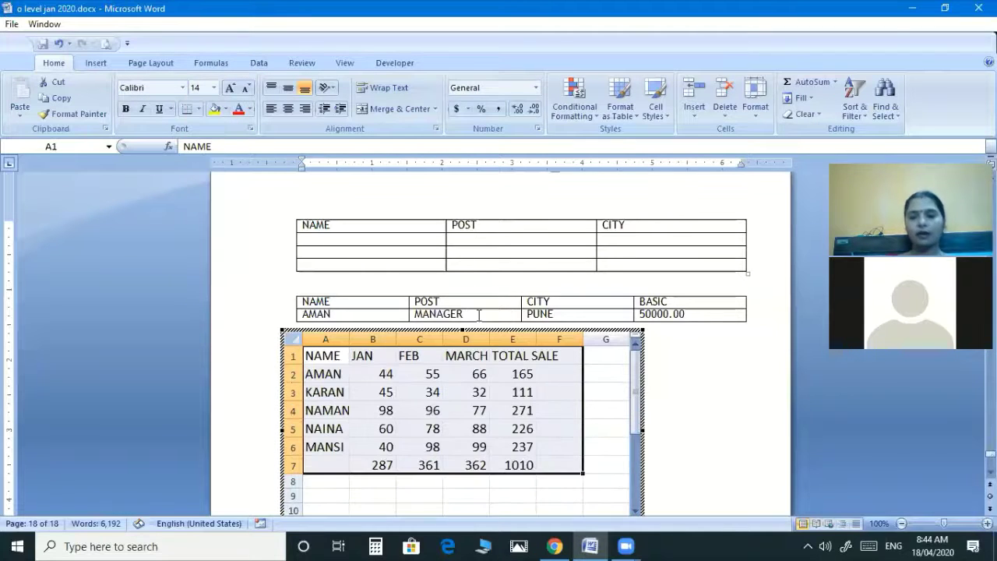
pyautogui.click(683, 386)
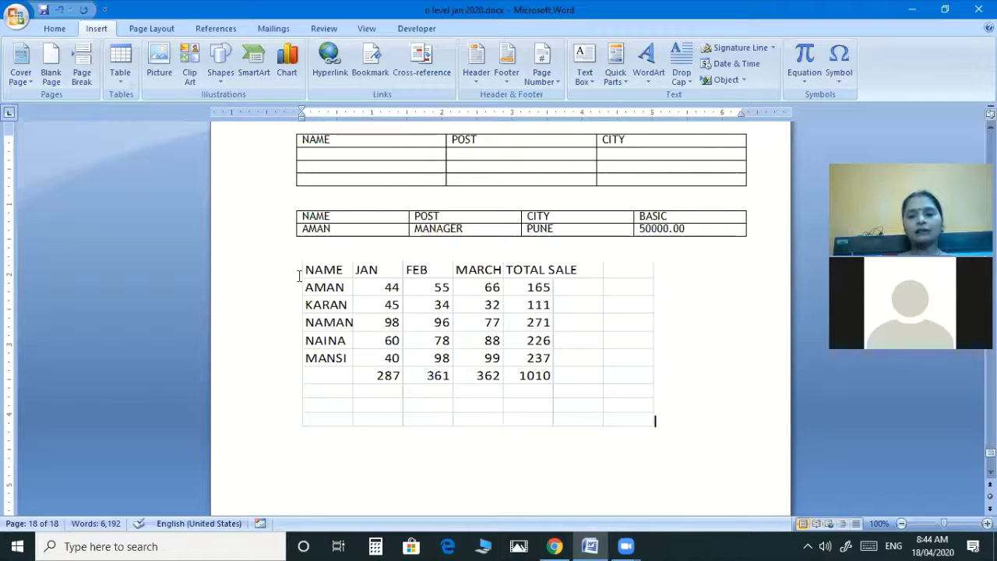
# Step: Reopen the embedded spreadsheet for editing and move the TOTAL SALE cells E1 to E7 one column over to column F
pyautogui.click(484, 343)
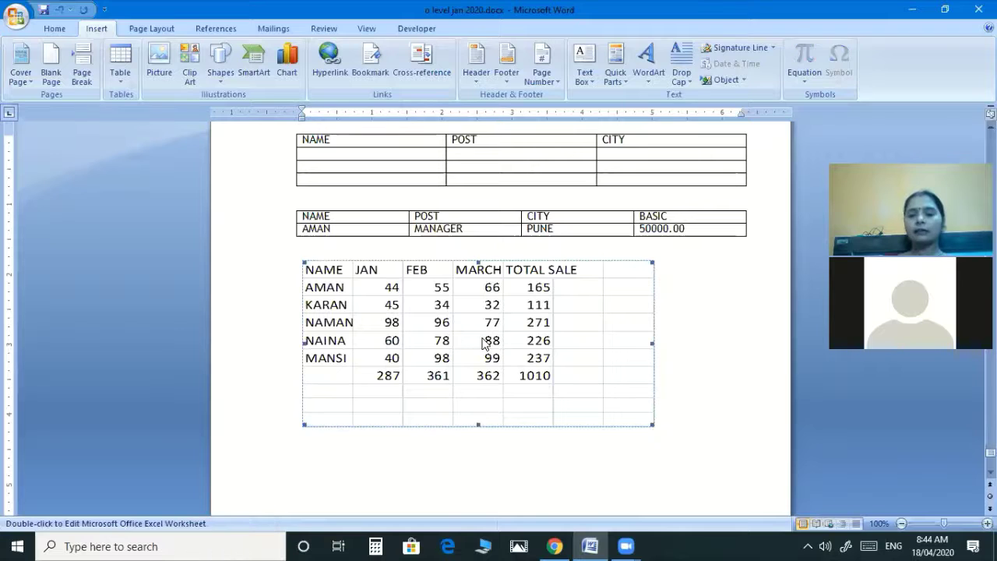
pyautogui.doubleClick(483, 339)
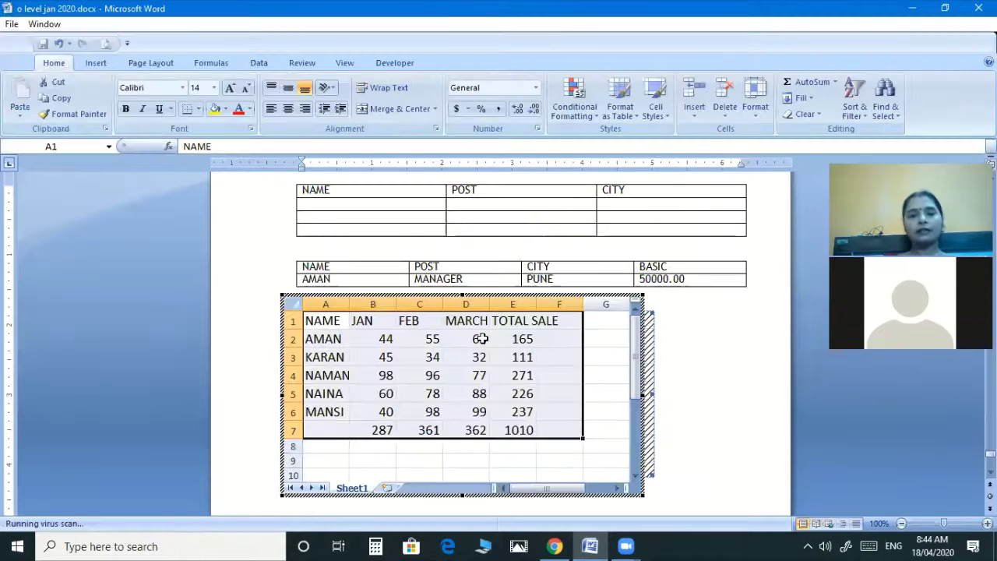
pyautogui.click(482, 339)
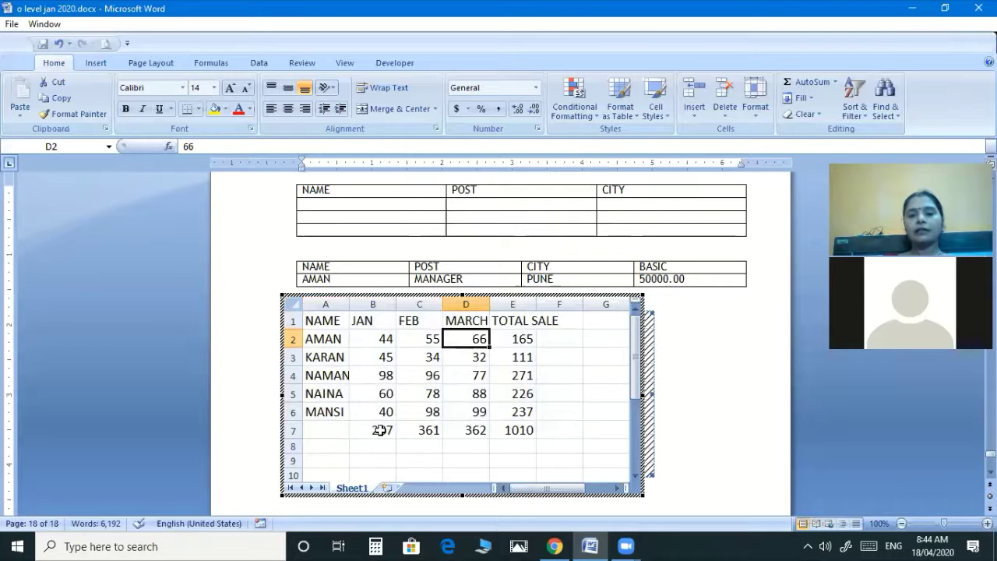
pyautogui.moveTo(379, 429); pyautogui.dragTo(487, 441)
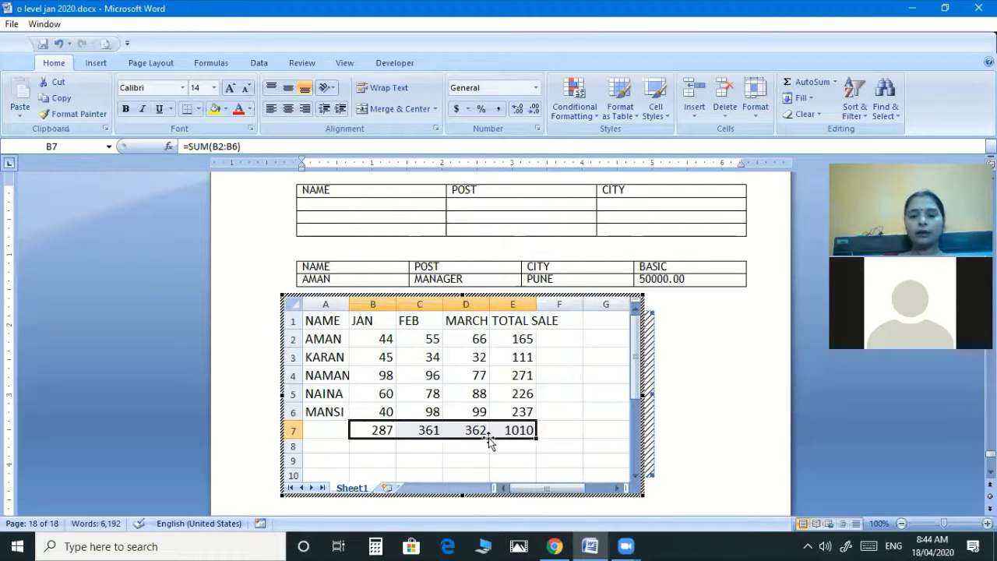
pyautogui.click(493, 435)
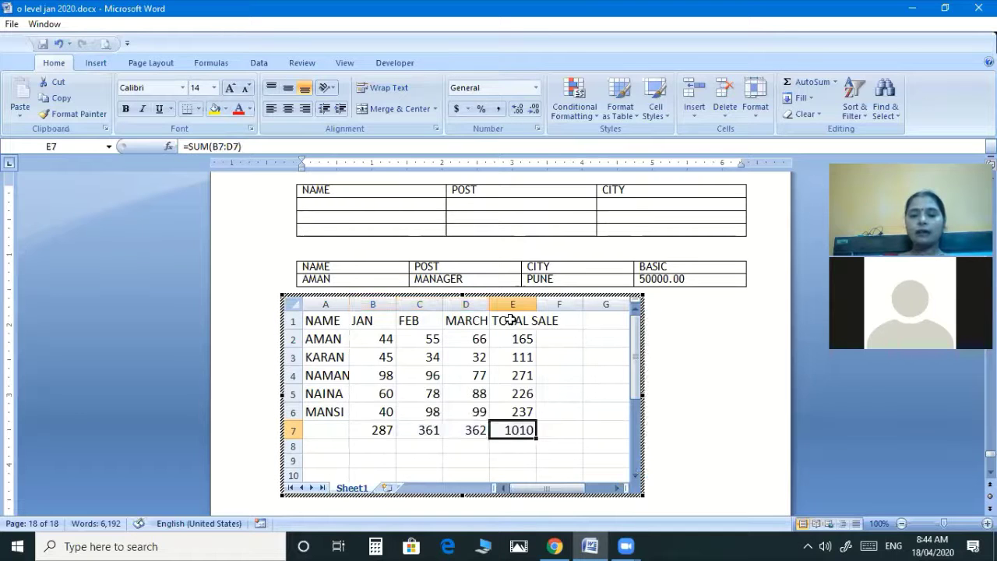
pyautogui.moveTo(511, 321); pyautogui.dragTo(510, 433)
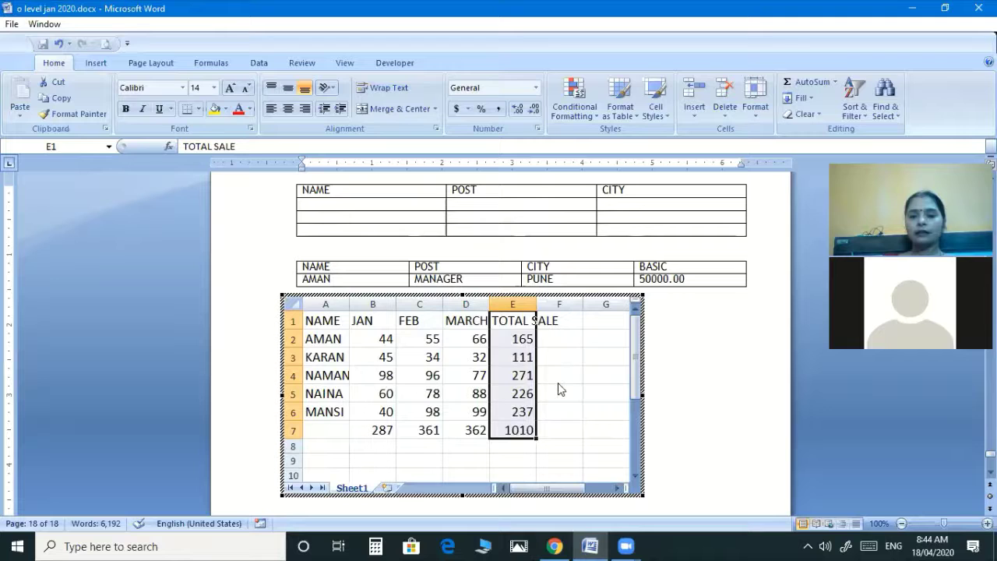
pyautogui.click(537, 343)
# Step: Enter the heading APRIL in the emptied cell E1 and the values 22, 33 and 44 in cells E2 to E4
pyautogui.click(517, 321)
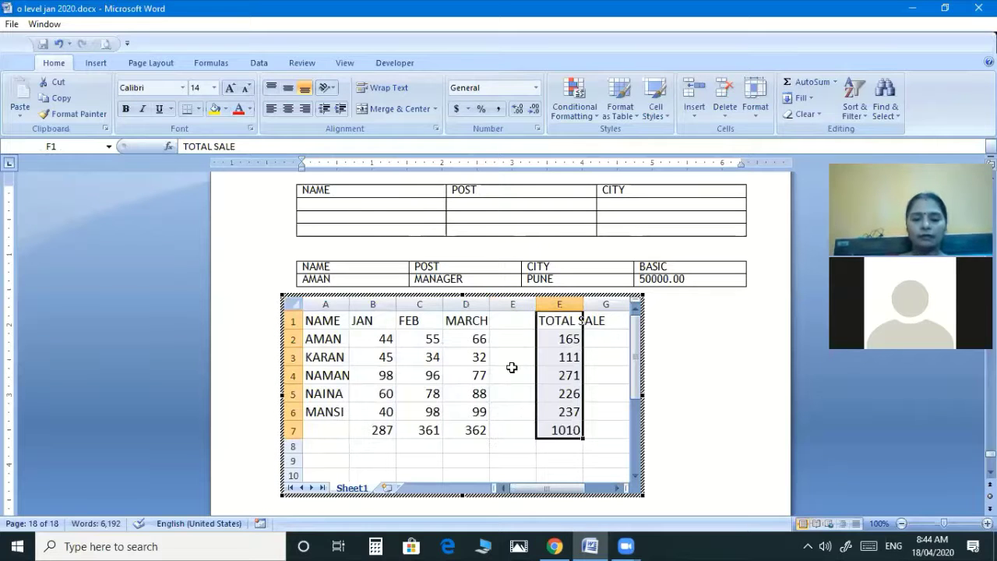
pyautogui.write('AP')
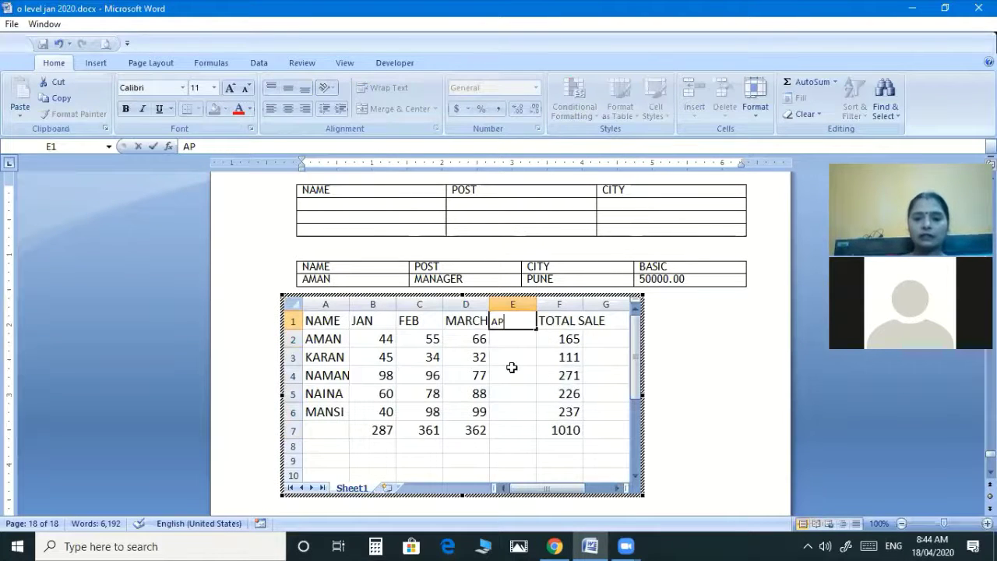
pyautogui.write('RIL')
pyautogui.press('Return')
pyautogui.write('22')
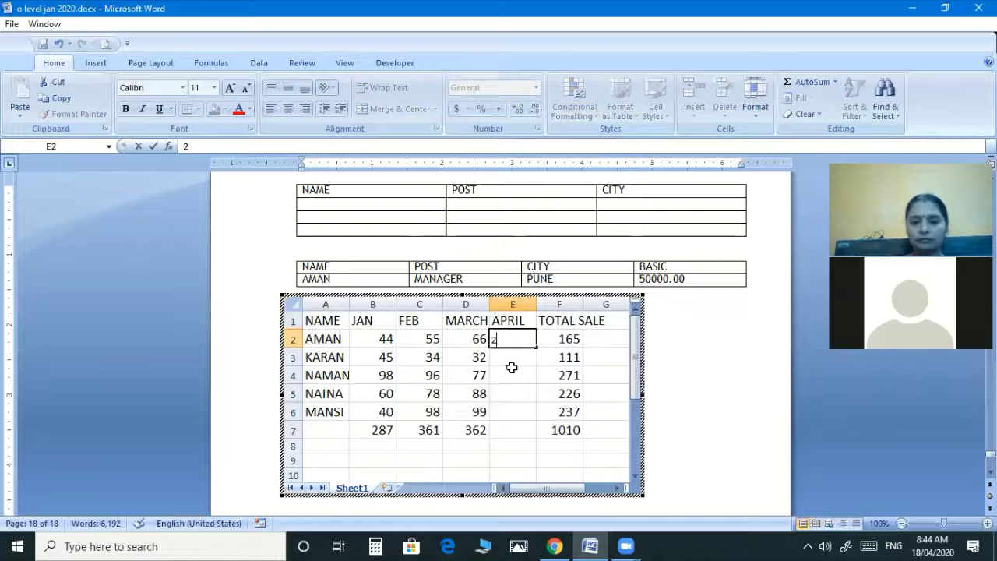
pyautogui.press('Return')
pyautogui.write('33')
pyautogui.press('Return')
pyautogui.write('4')
pyautogui.write('4')
pyautogui.press('Return')
# Step: Complete the APRIL column with 55, 66 and 77 in cells E5 to E7
pyautogui.write('5')
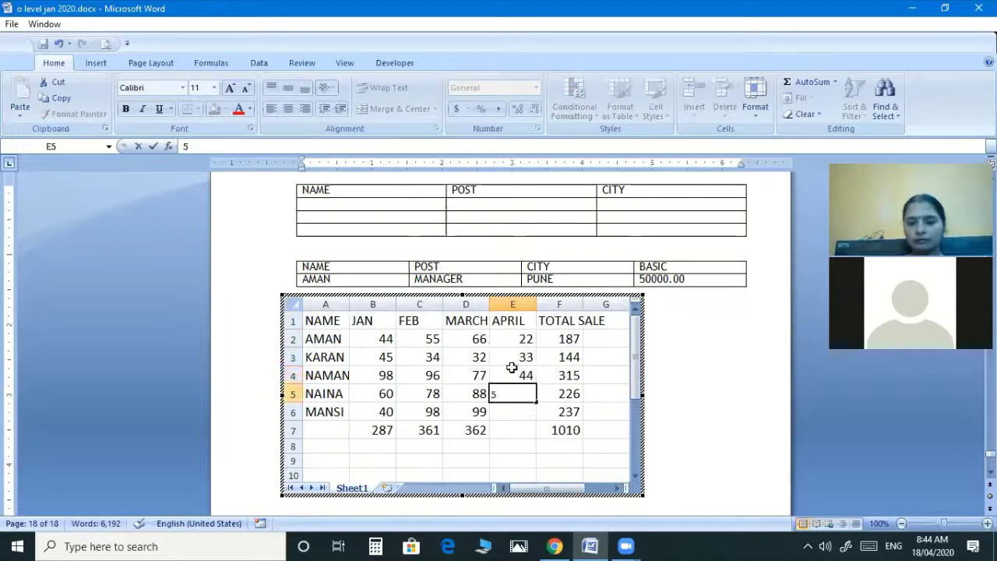
pyautogui.write('5')
pyautogui.press('Return')
pyautogui.write('66')
pyautogui.press('Return')
pyautogui.write('77')
pyautogui.press('Return')
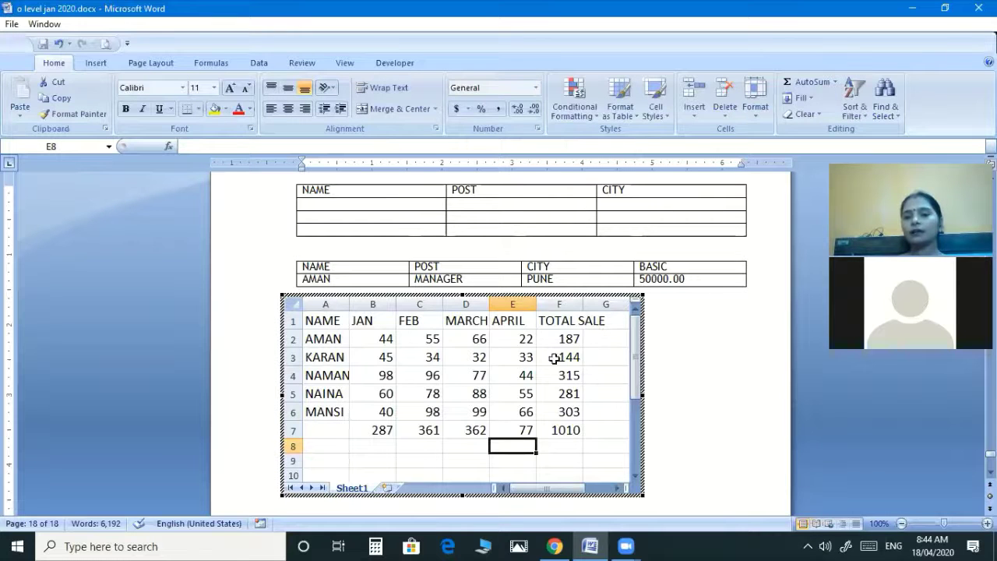
# Step: Finish editing the embedded spreadsheet and start a new paragraph after it in the Word document
pyautogui.click(717, 387)
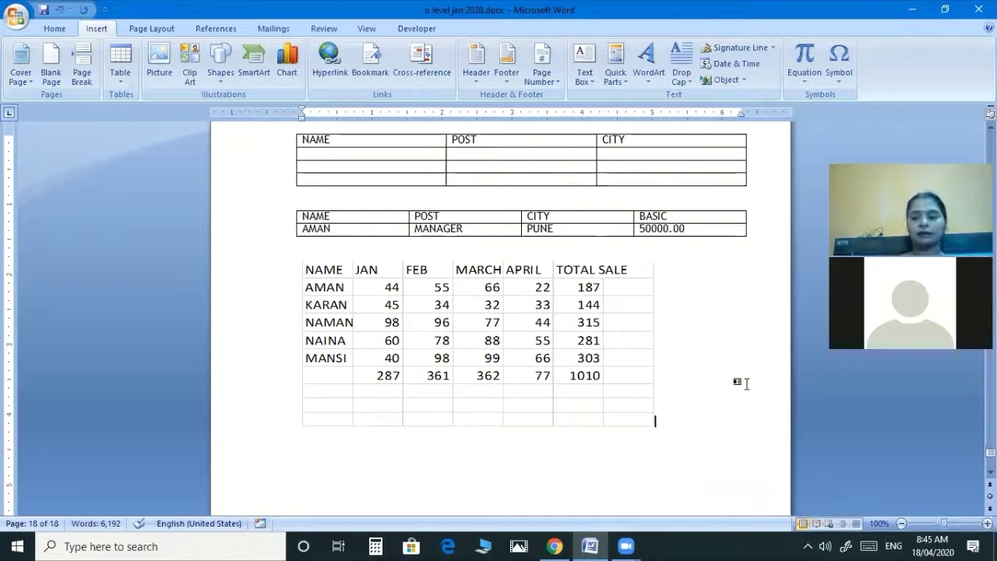
pyautogui.press('Return')
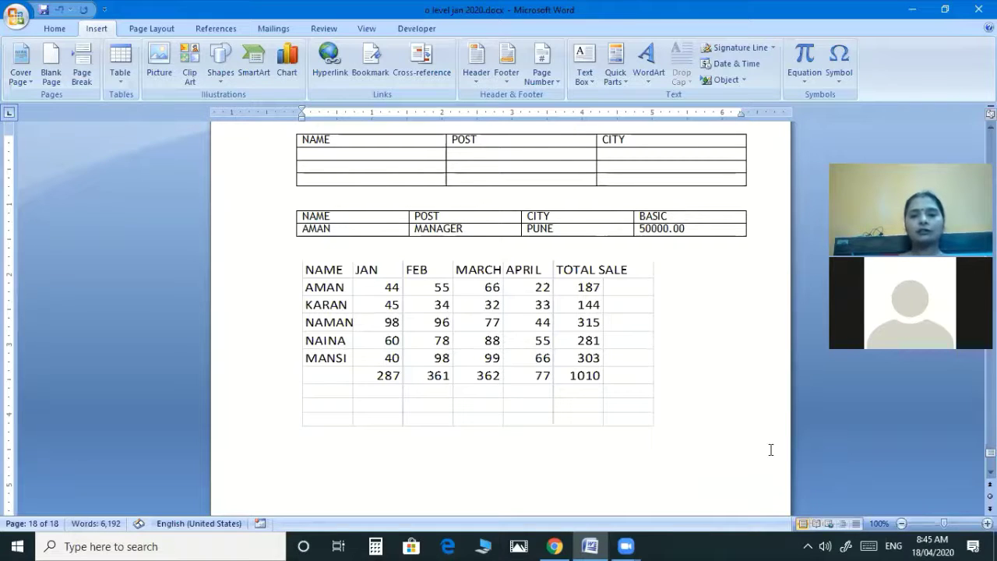
# Step: Examine the built-in Quick Tables designs, from the calendars through the Matrix and Tabular List to the With Subheads tables
pyautogui.scroll(-6, 771, 449)
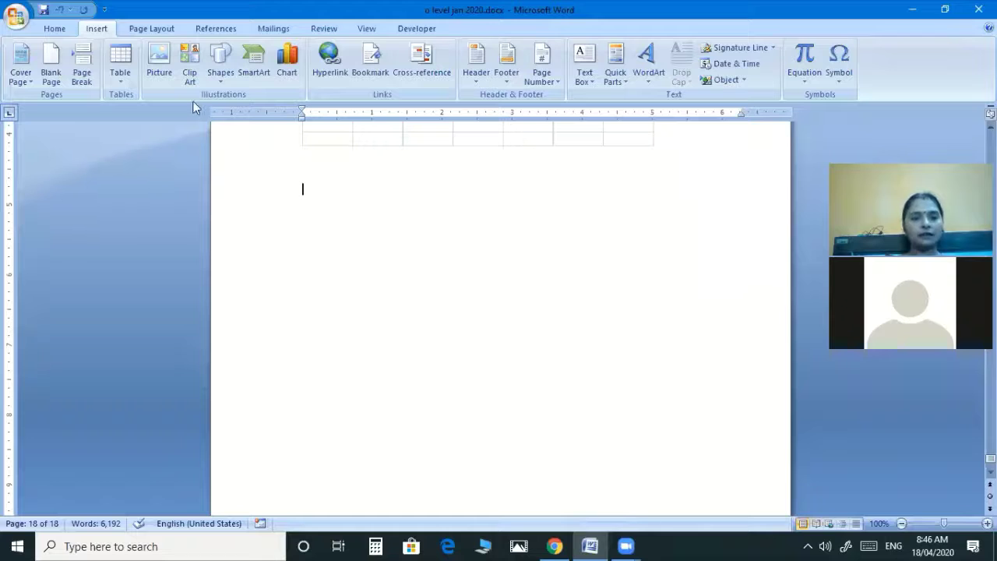
pyautogui.click(130, 76)
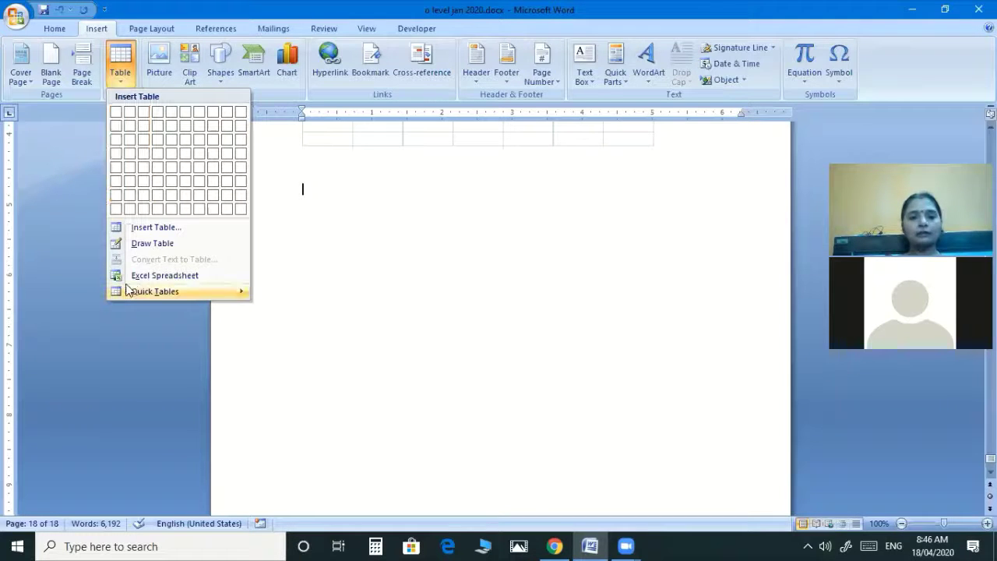
pyautogui.moveTo(139, 291)
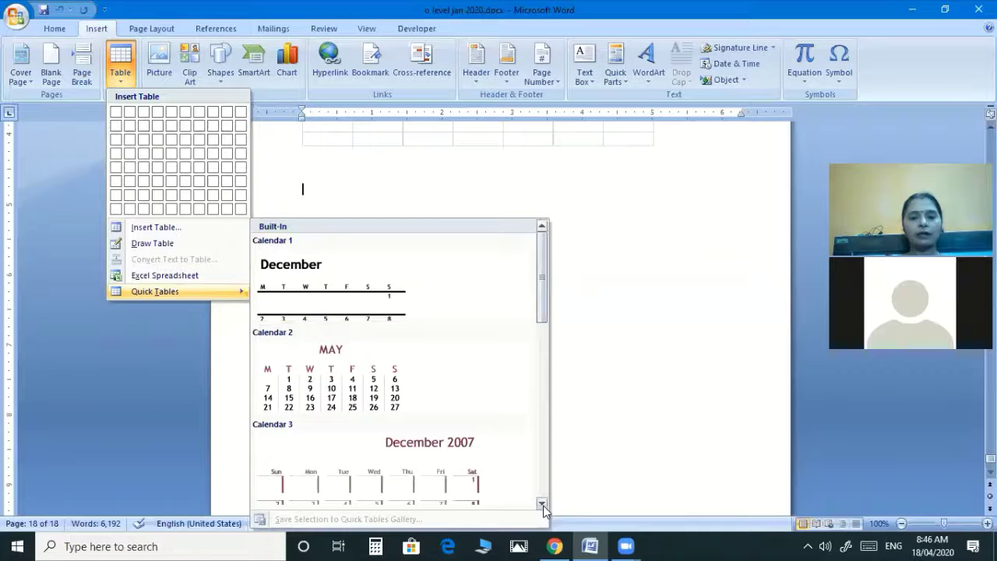
pyautogui.scroll(-3, 392, 444)
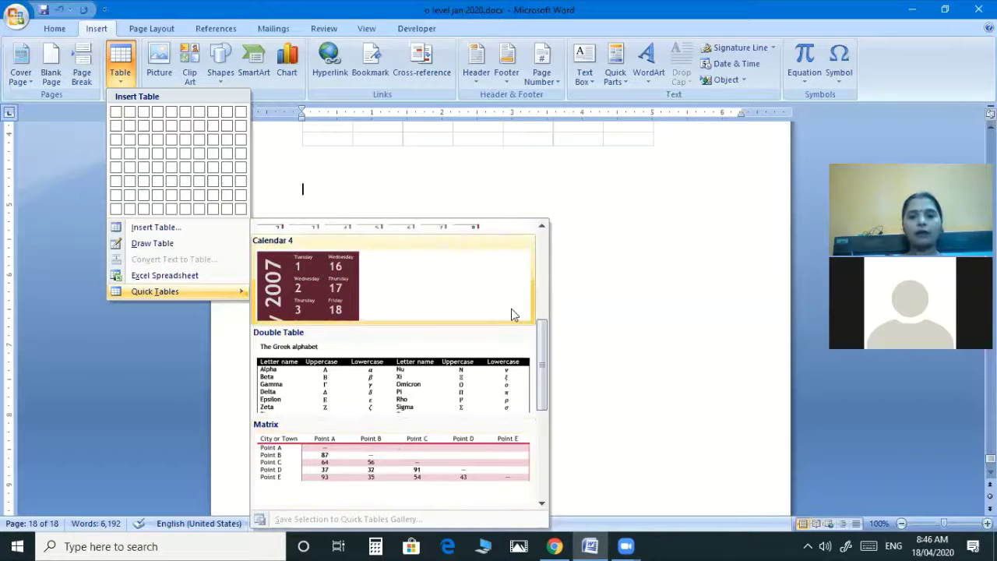
pyautogui.moveTo(545, 363); pyautogui.dragTo(556, 415)
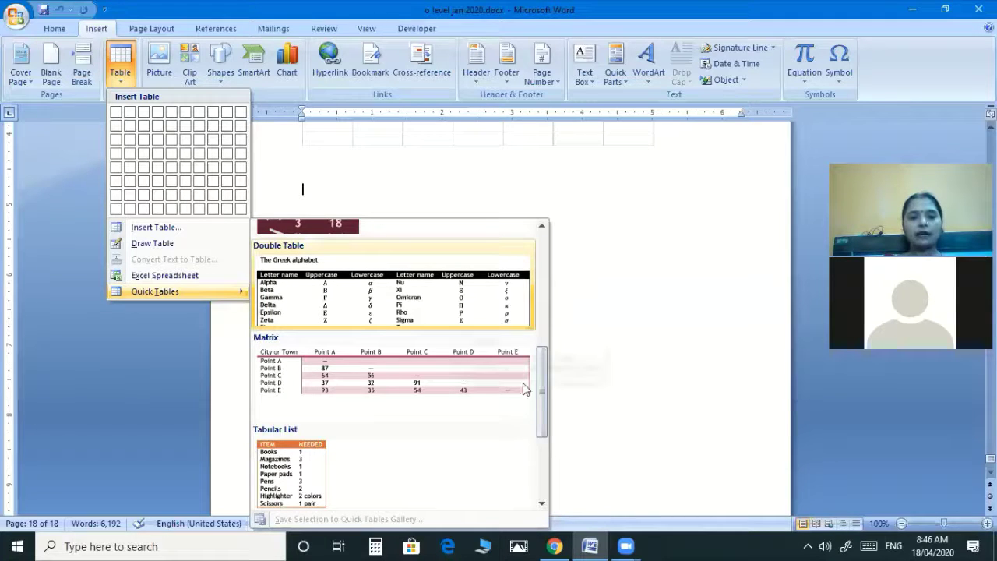
pyautogui.scroll(-1, 537, 456)
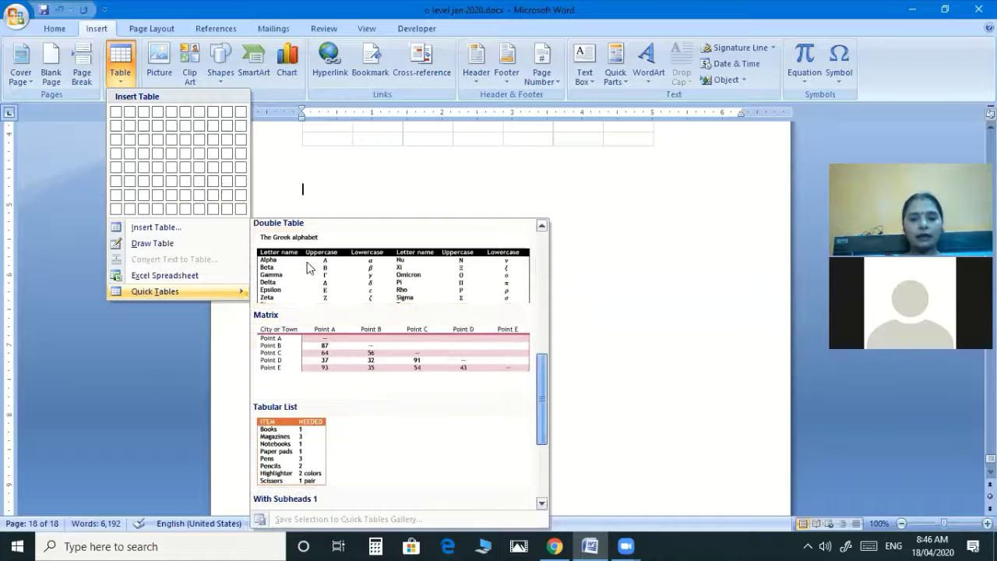
pyautogui.scroll(-3, 517, 473)
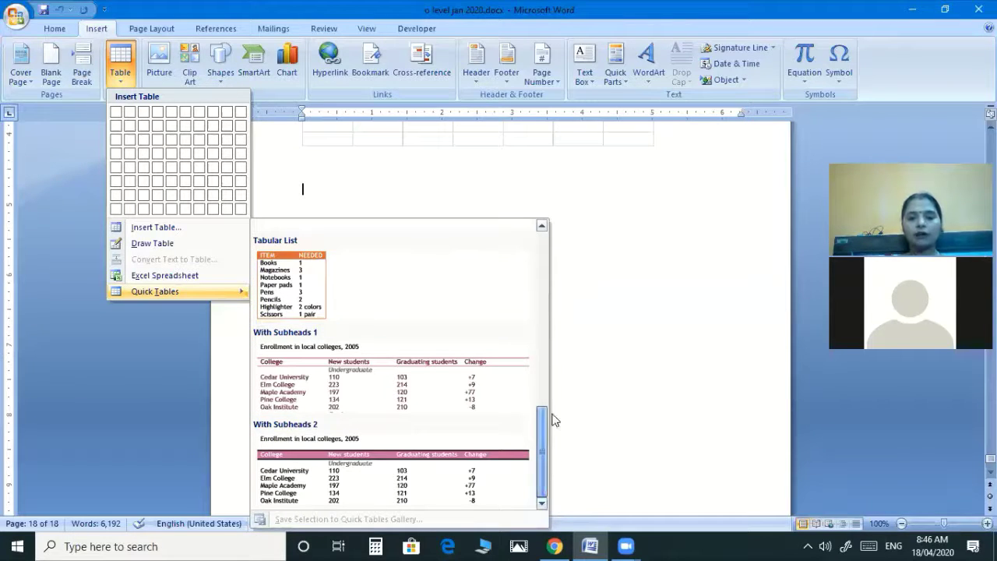
pyautogui.moveTo(543, 431); pyautogui.dragTo(566, 292)
pyautogui.scroll(1, 341, 468)
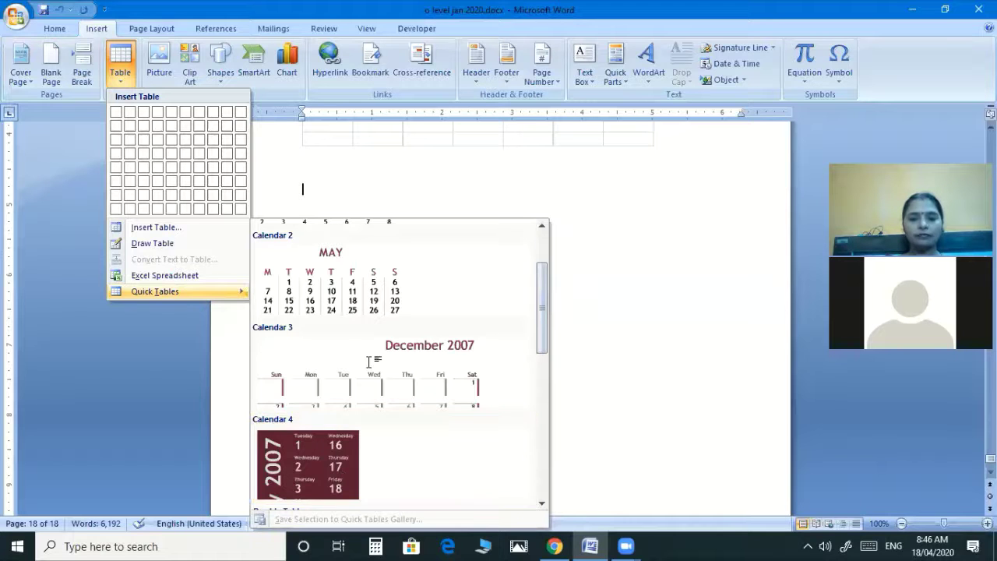
# Step: Insert the Calendar 4 quick table in the empty paragraph below the embedded spreadsheet
pyautogui.click(118, 69)
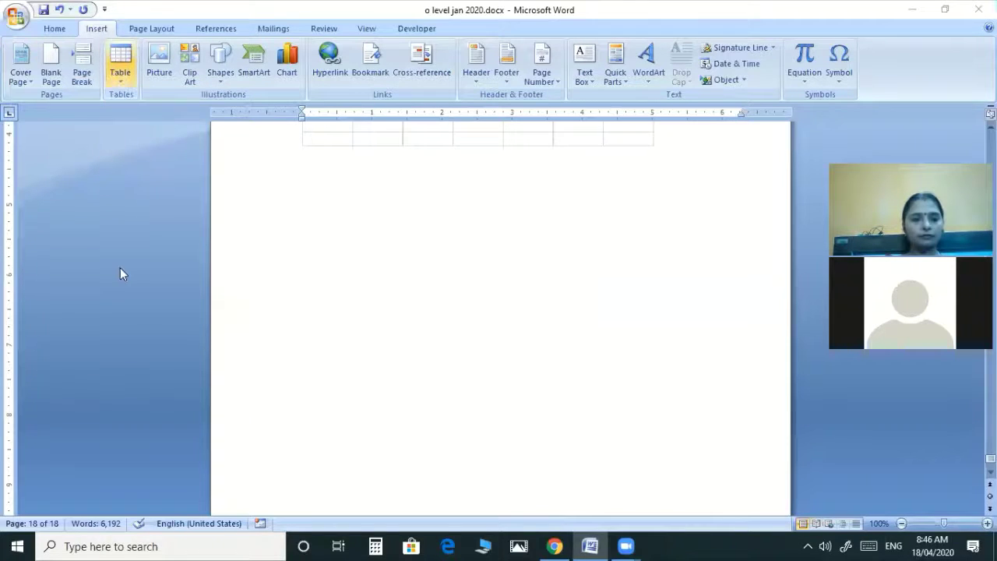
pyautogui.scroll(-5, 325, 410)
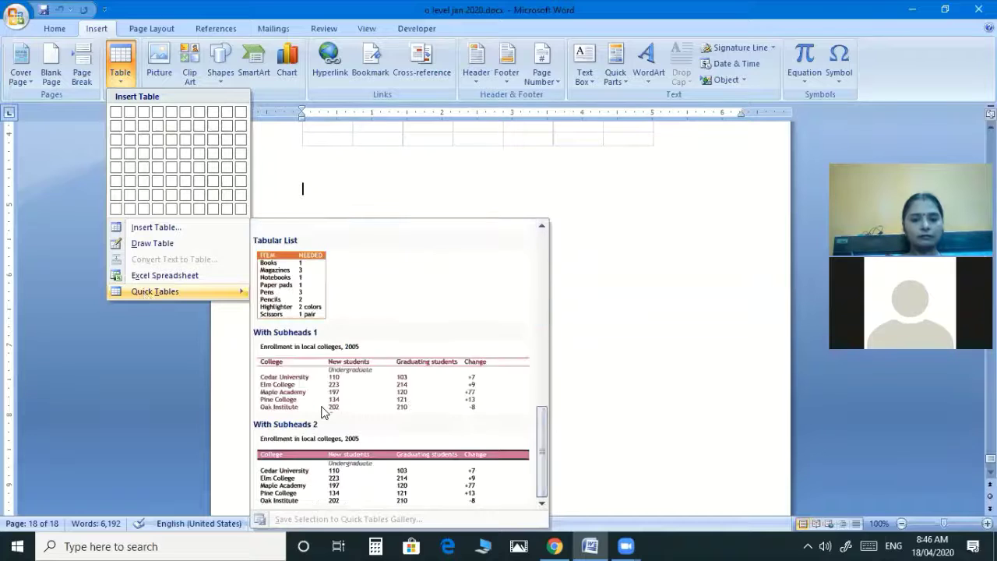
pyautogui.scroll(3, 290, 328)
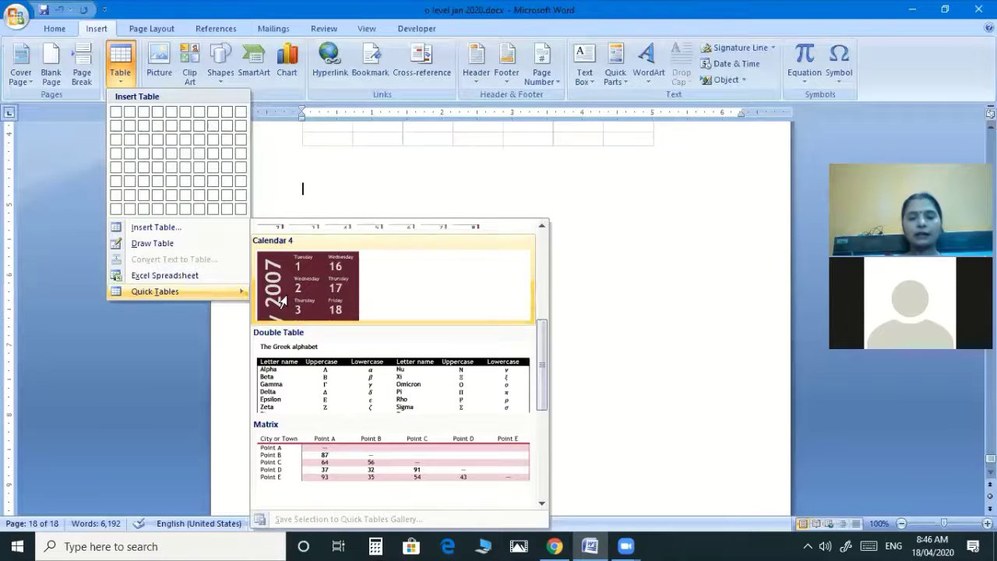
pyautogui.click(320, 278)
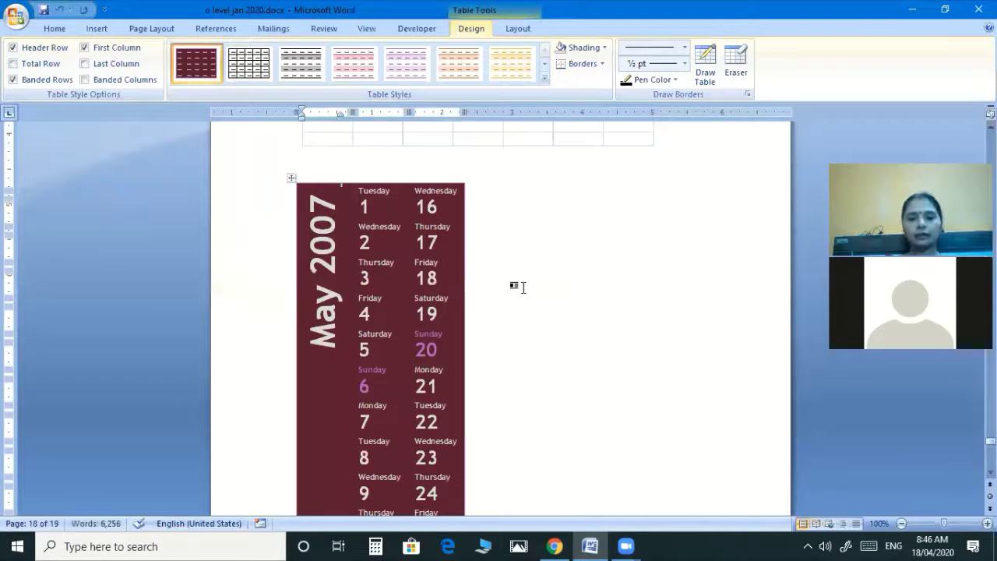
# Step: Change the year in the inserted calendar's vertical title so that it reads May 2020
pyautogui.scroll(-3, 519, 285)
pyautogui.scroll(2, 519, 286)
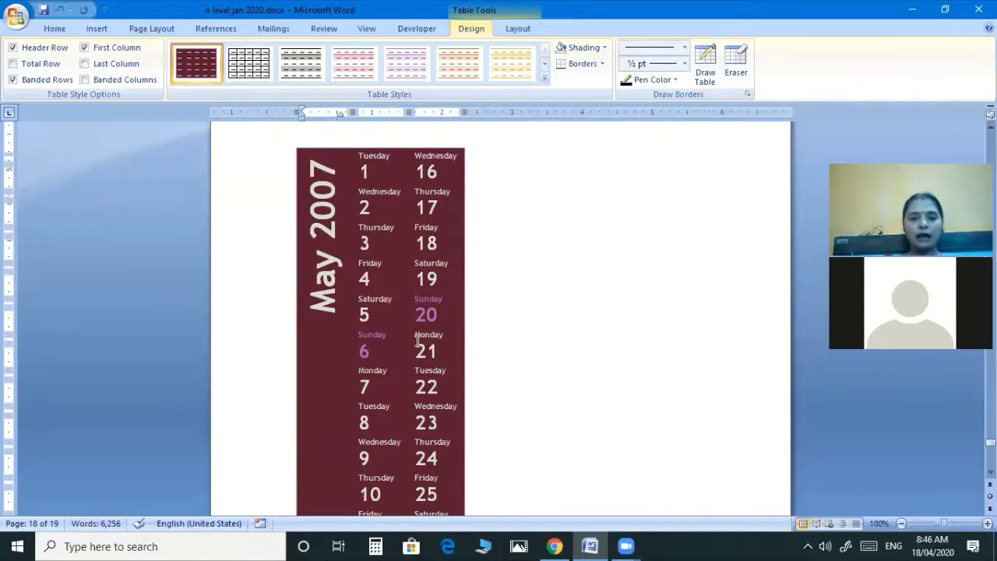
pyautogui.click(319, 164)
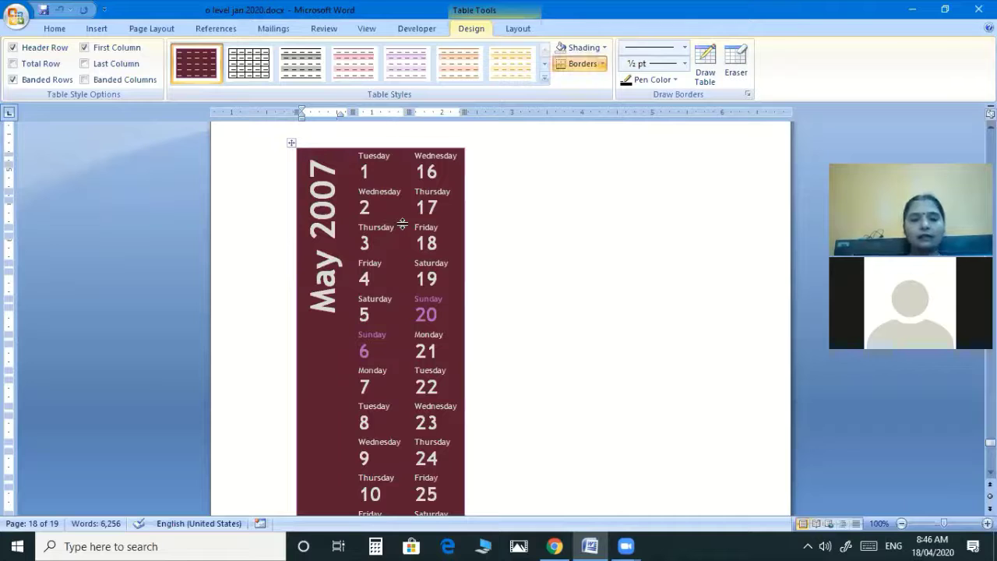
pyautogui.press('BackSpace')
pyautogui.press('BackSpace')
pyautogui.write('2')
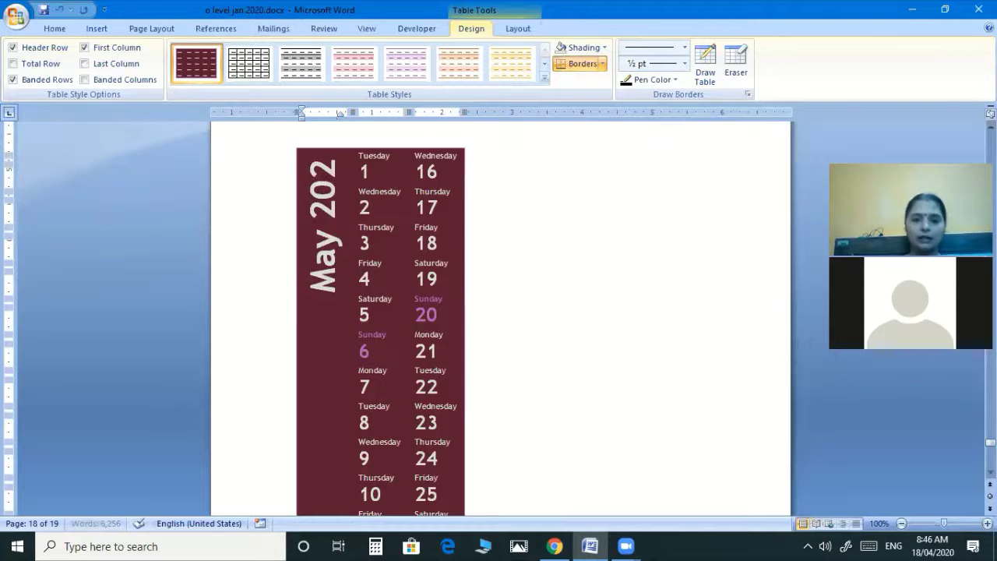
pyautogui.write('0')
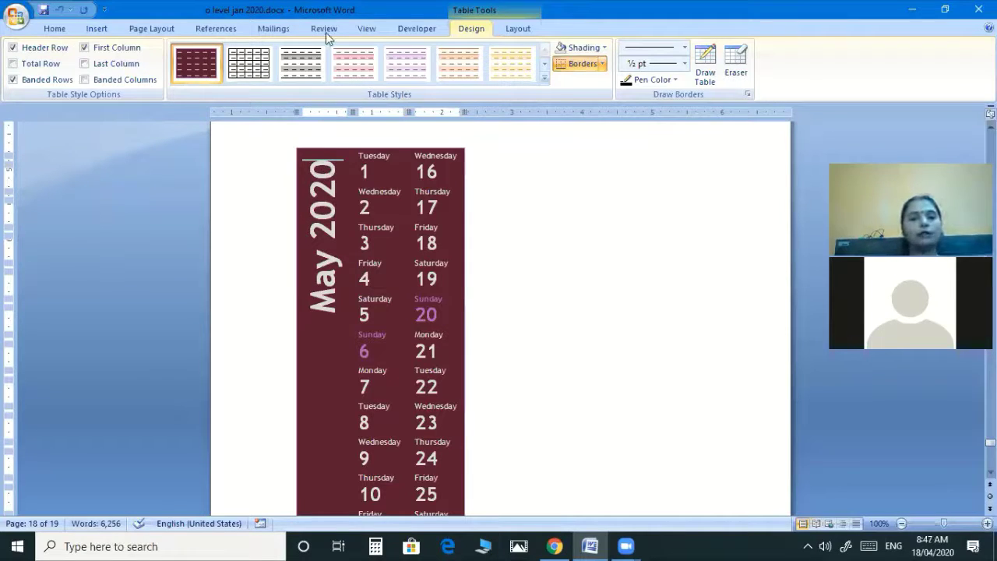
# Step: Replace the weekday above date 1 in the calendar with Friday
pyautogui.click(361, 158)
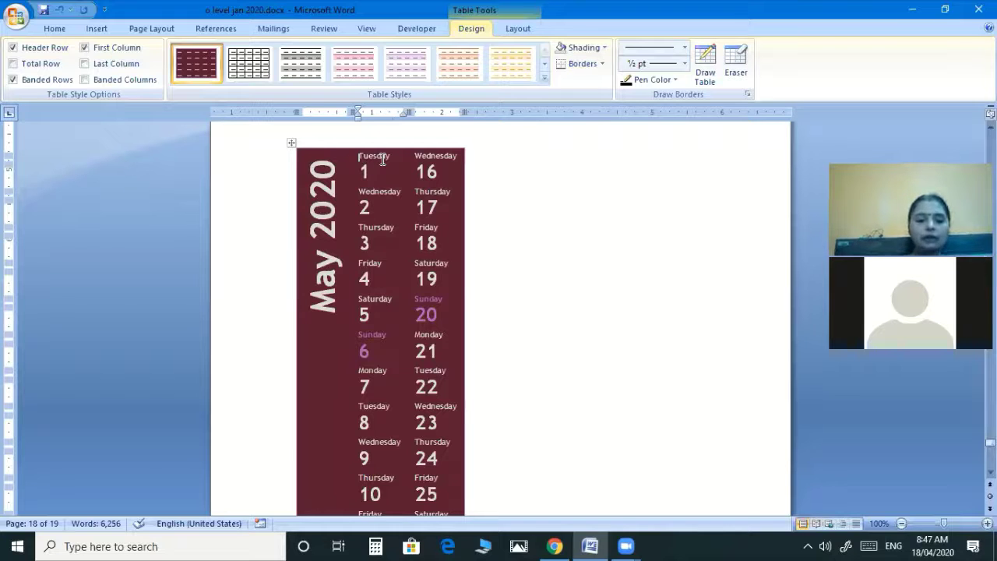
pyautogui.write('fR')
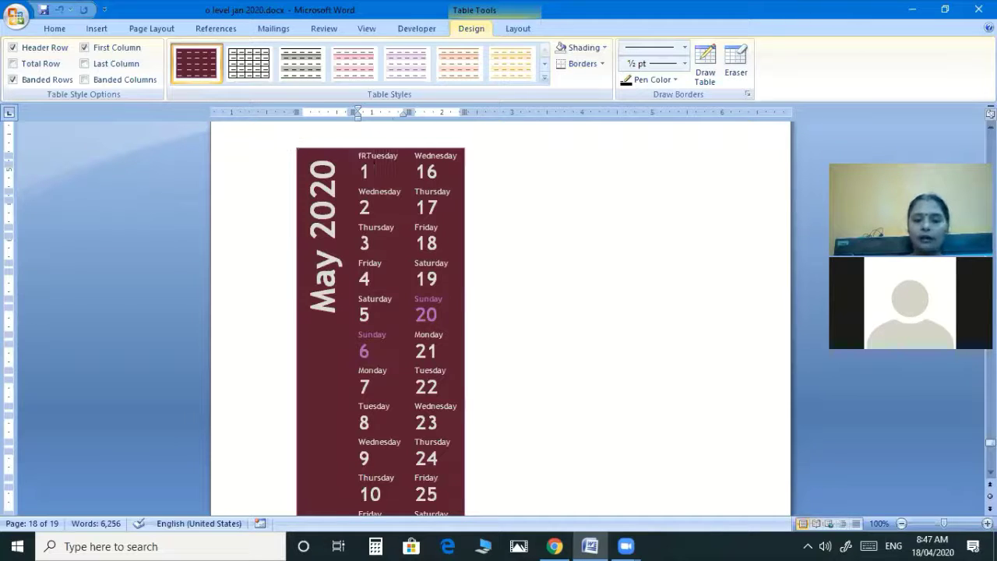
pyautogui.press('BackSpace')
pyautogui.press('BackSpace')
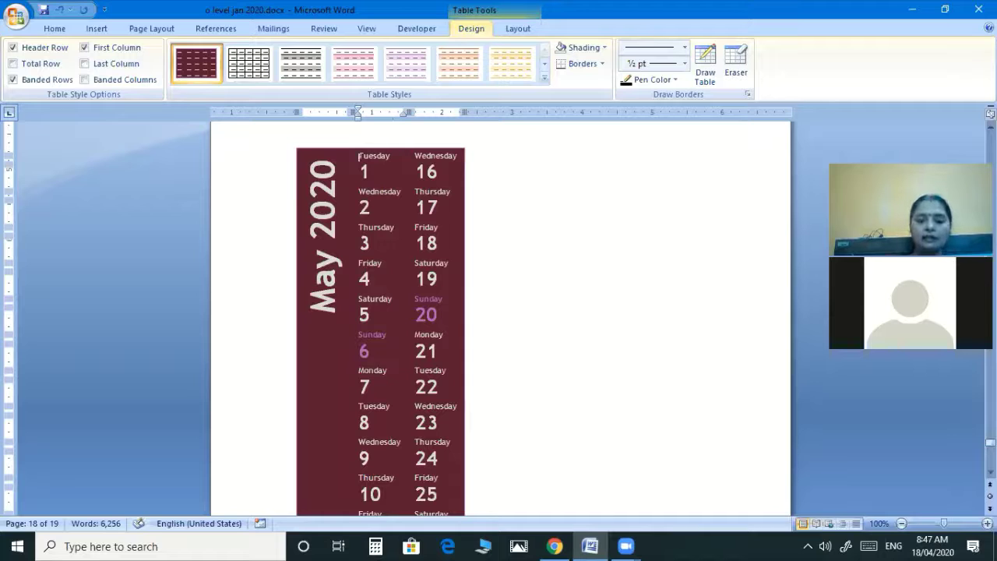
pyautogui.write('Friday')
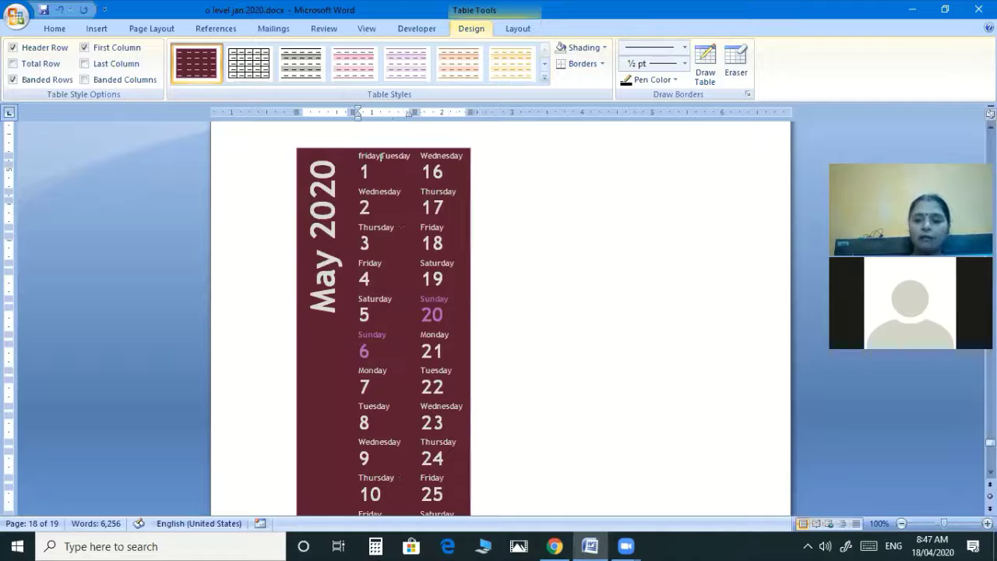
pyautogui.hotkey('ctrl', 'Delete')
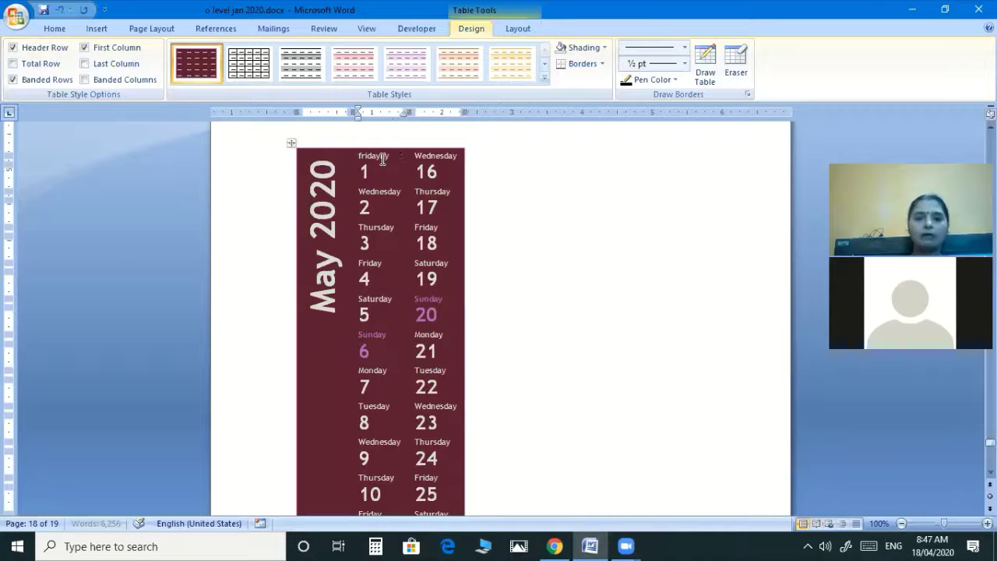
pyautogui.press('Tab')
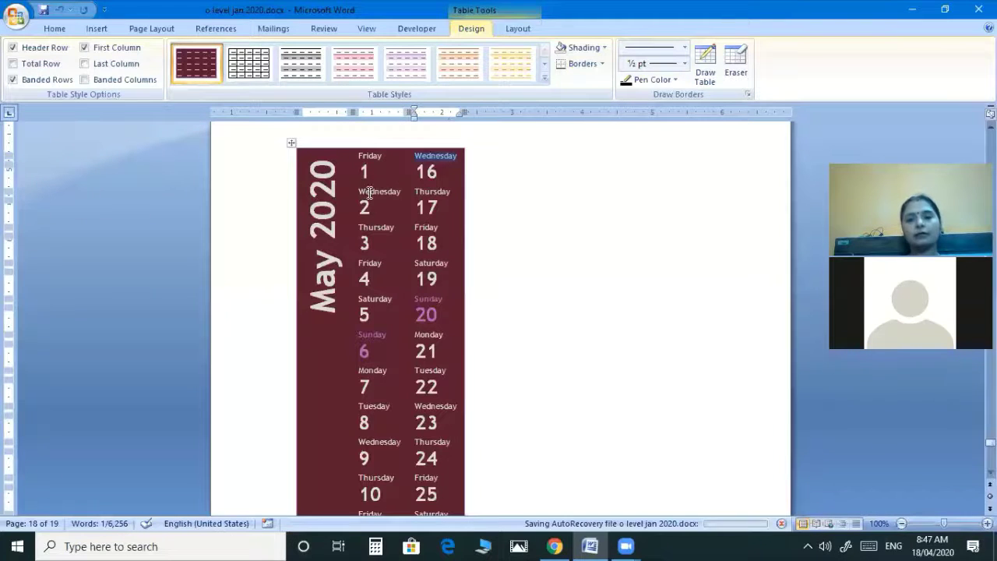
# Step: Look over the remaining dates of the calendar down to its end on the following page
pyautogui.click(551, 282)
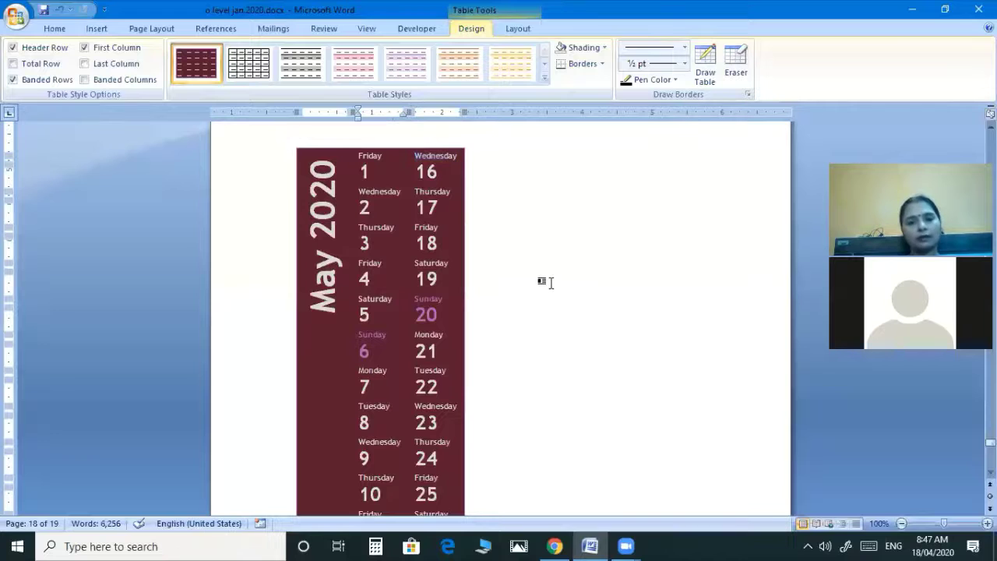
pyautogui.scroll(-5, 551, 282)
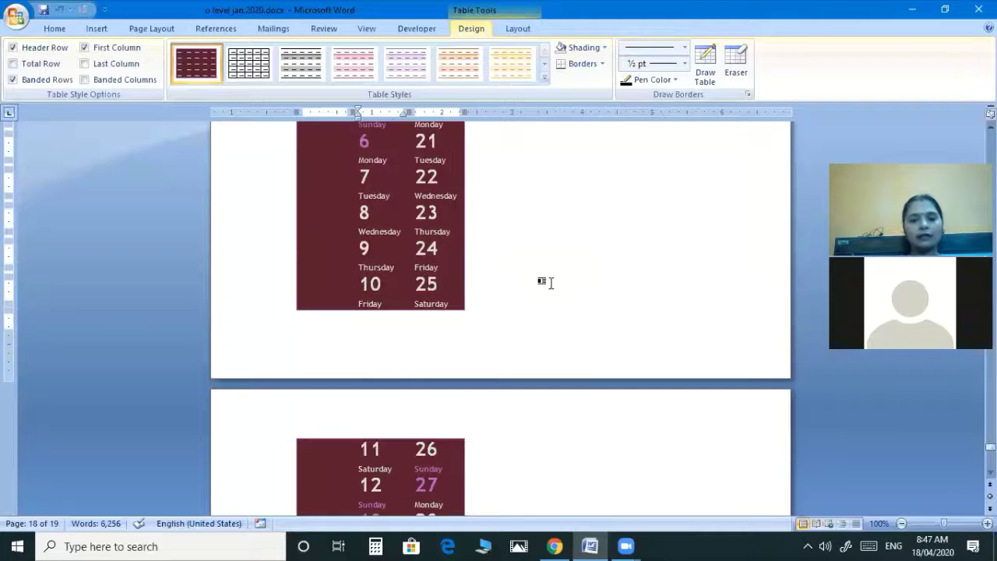
pyautogui.scroll(-6, 550, 282)
pyautogui.scroll(-2, 551, 282)
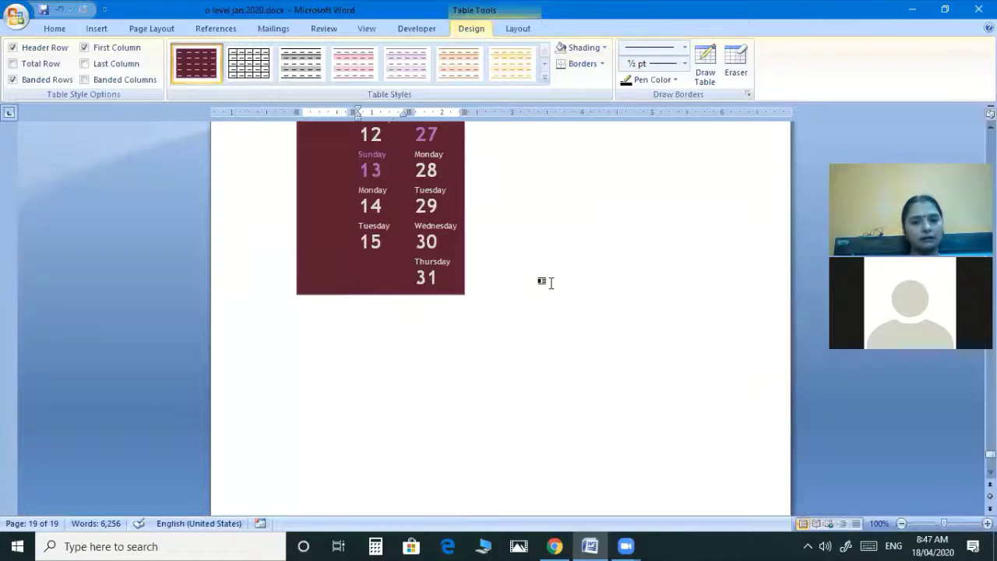